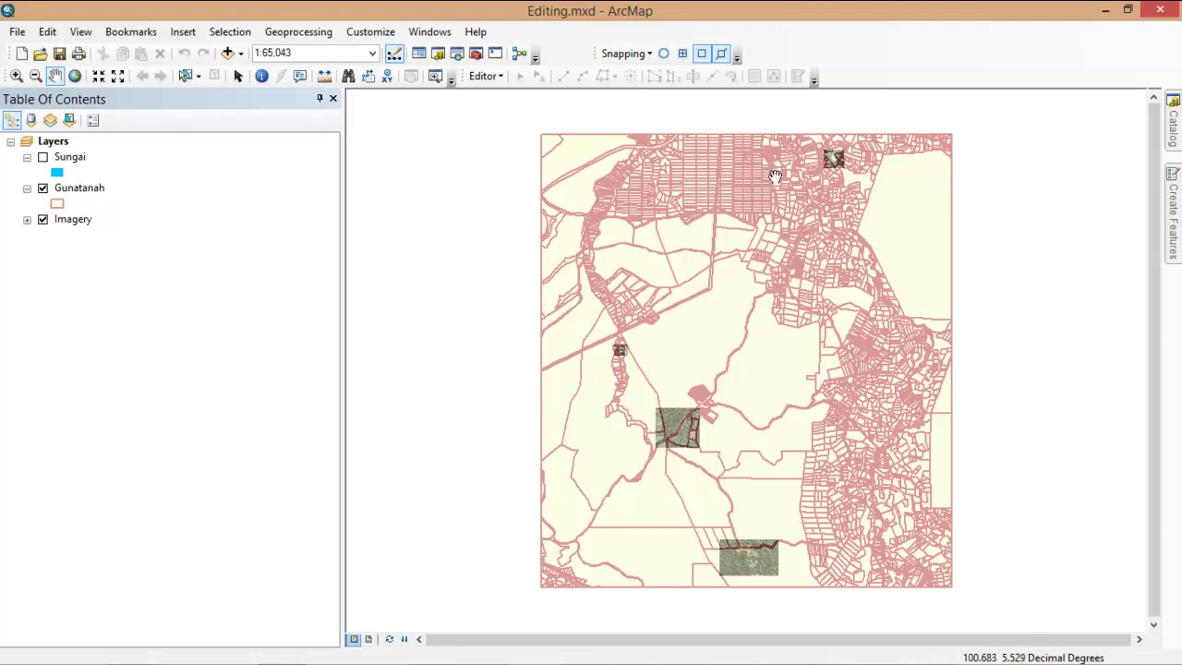
- Go to the spatial bookmark Update 1U on the map
left_click(137, 33)
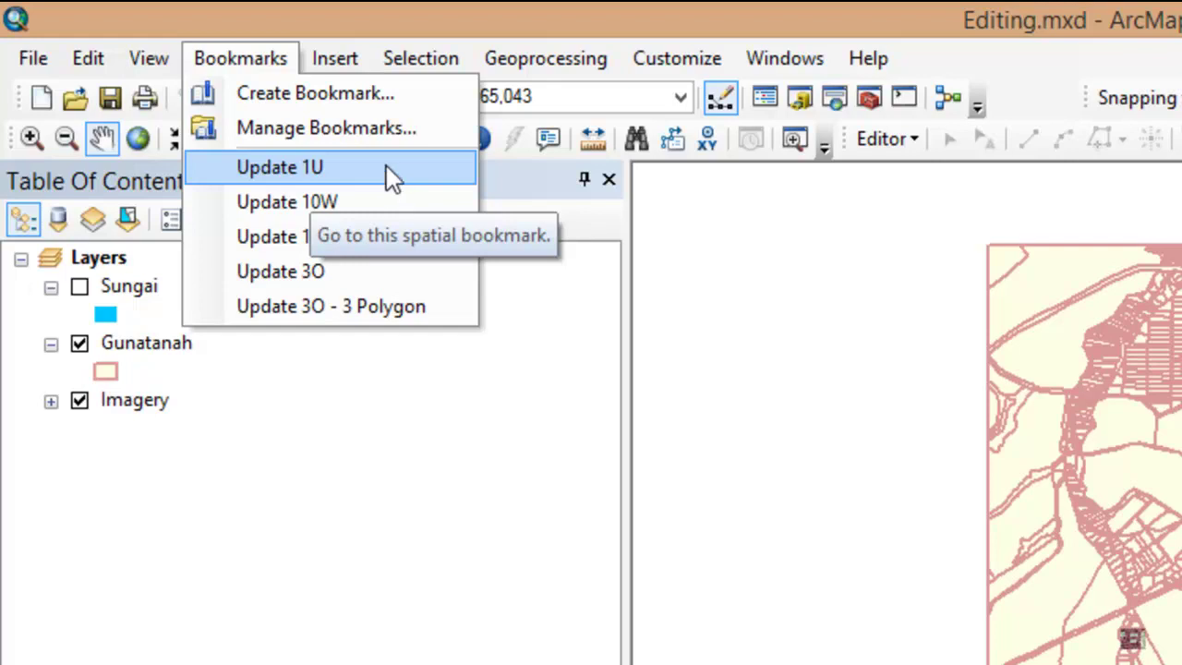
mouse_move(421, 58)
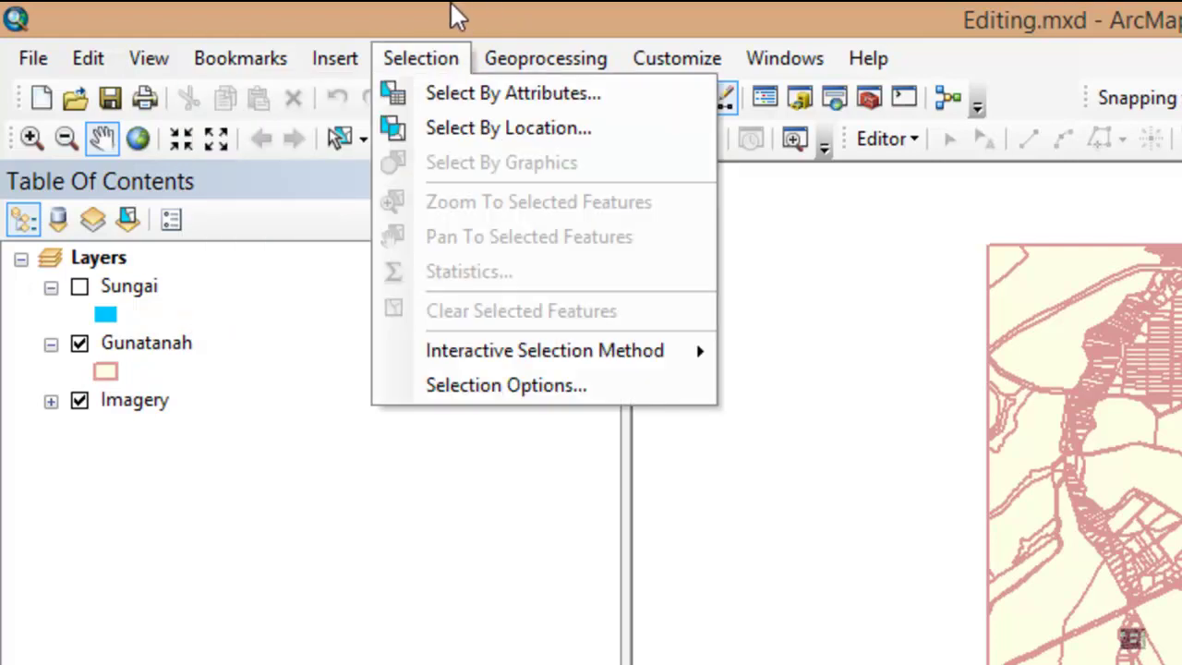
mouse_move(263, 66)
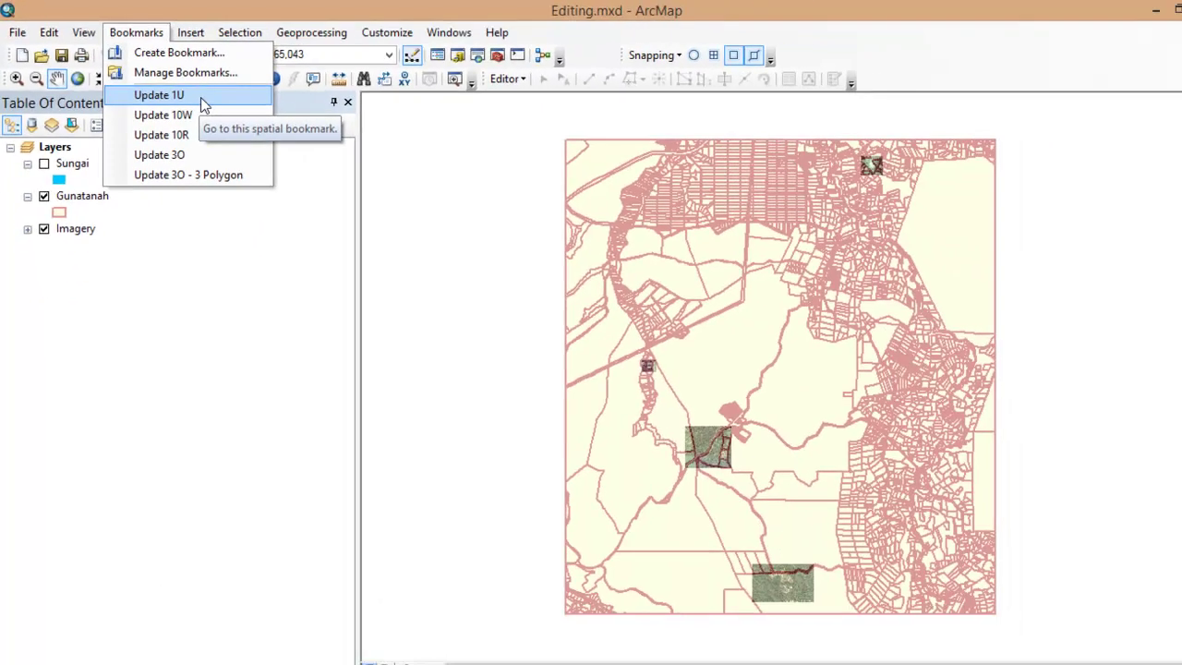
left_click(200, 96)
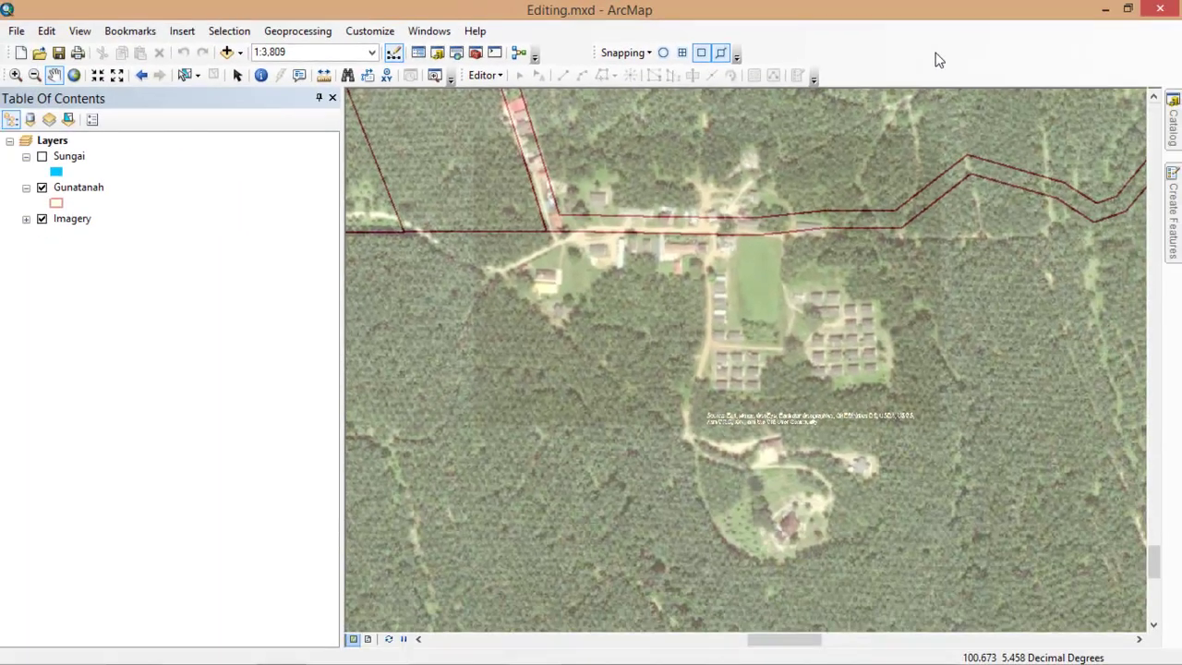
- Start an edit session on the map layers
right_click(937, 52)
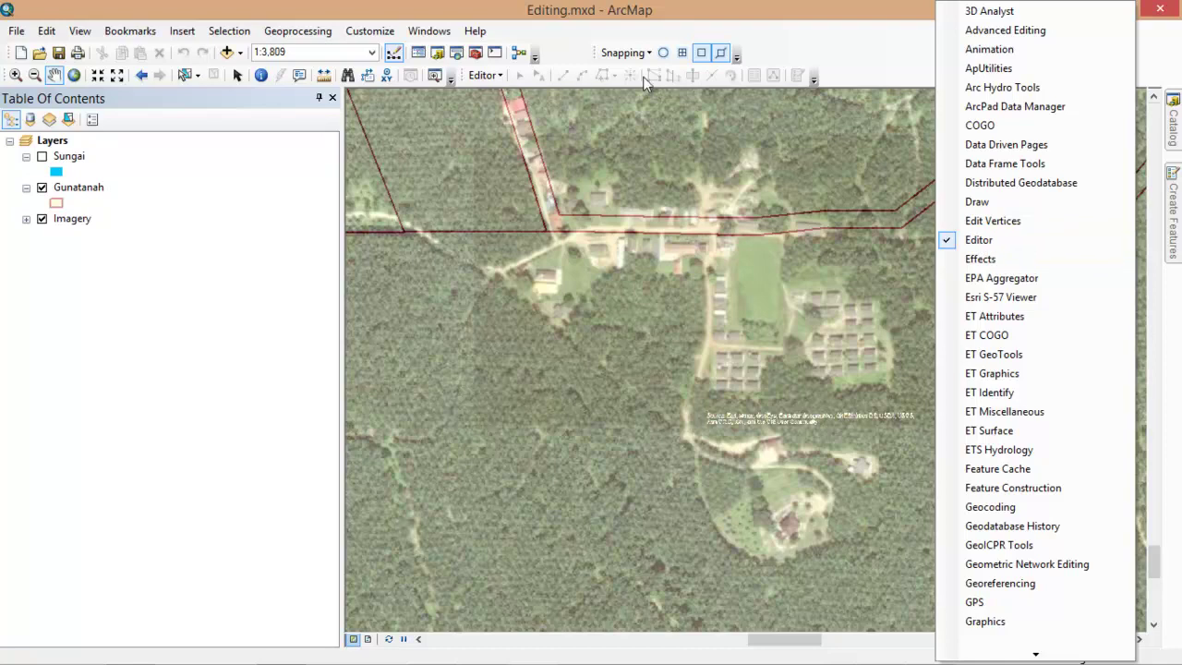
left_click(820, 48)
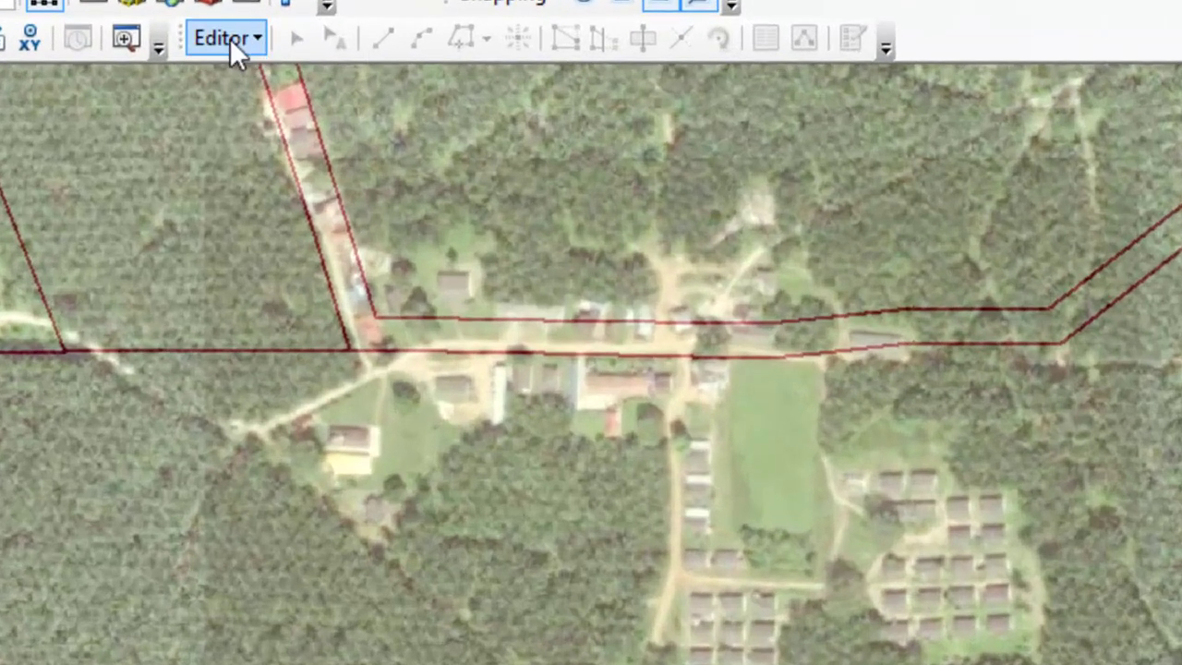
left_click(490, 79)
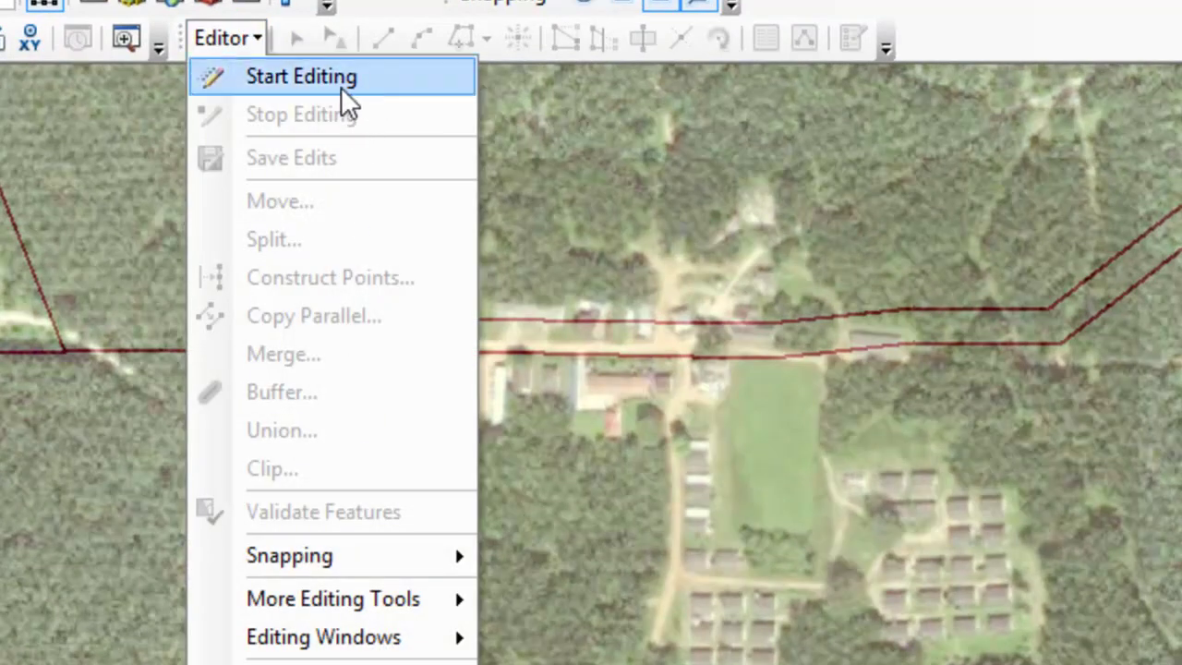
left_click(386, 76)
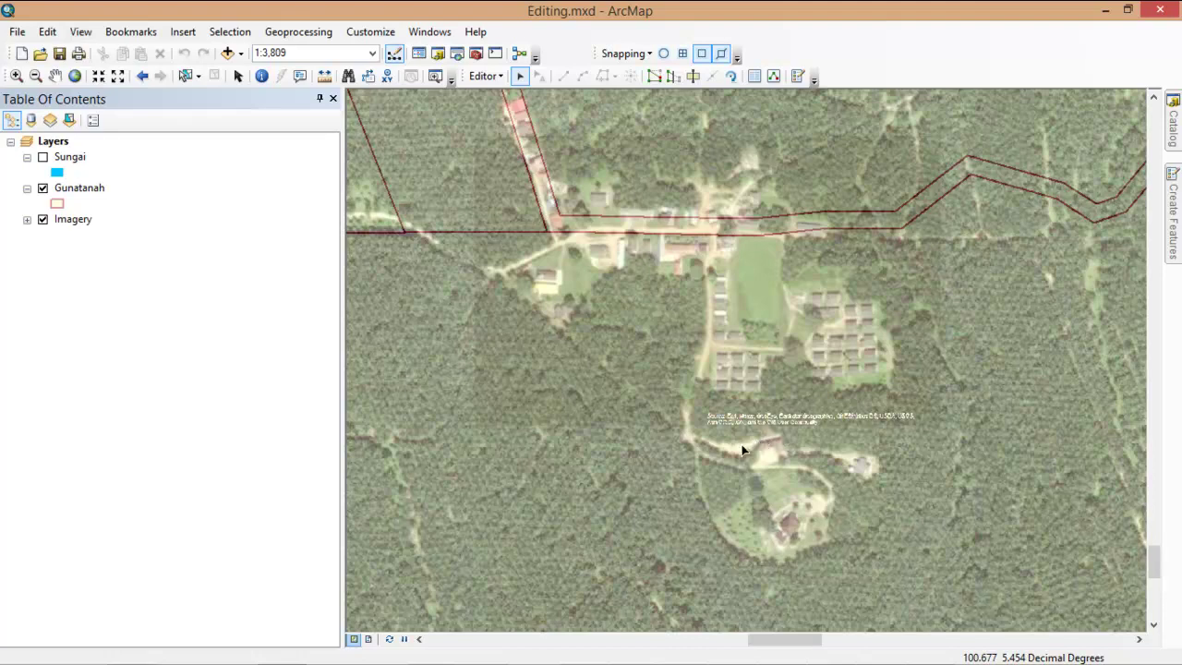
- Select the large parcel south of the settlement road and identify its attributes, including the GUNATANAH land use value
left_click(674, 394)
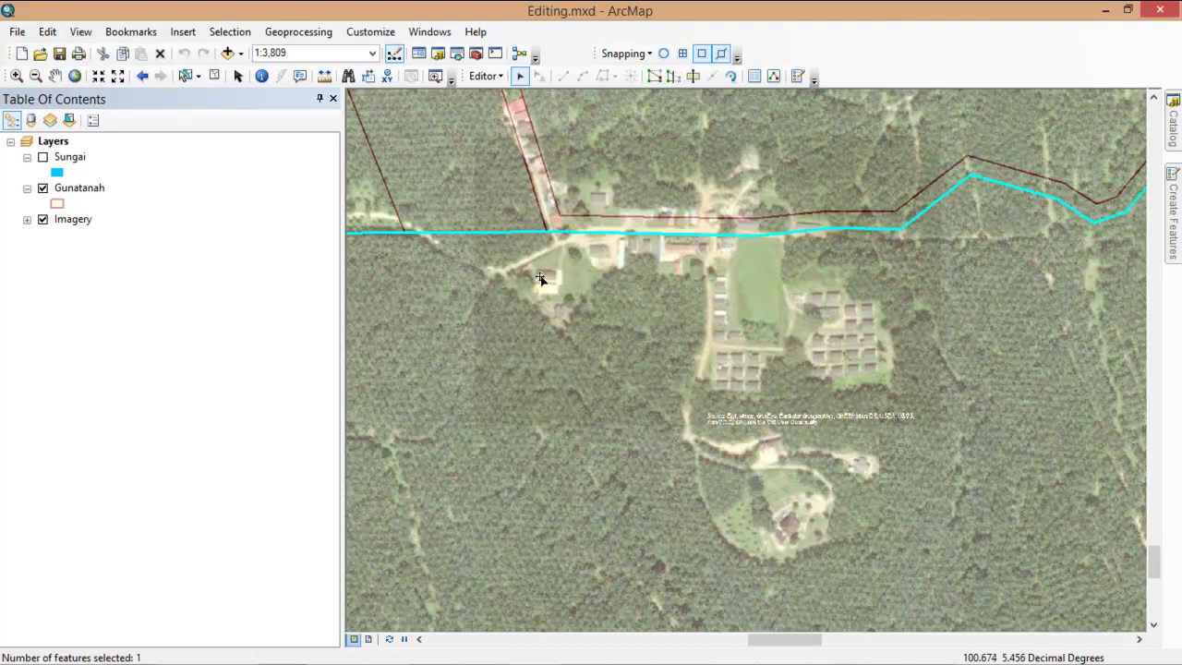
left_click(119, 77)
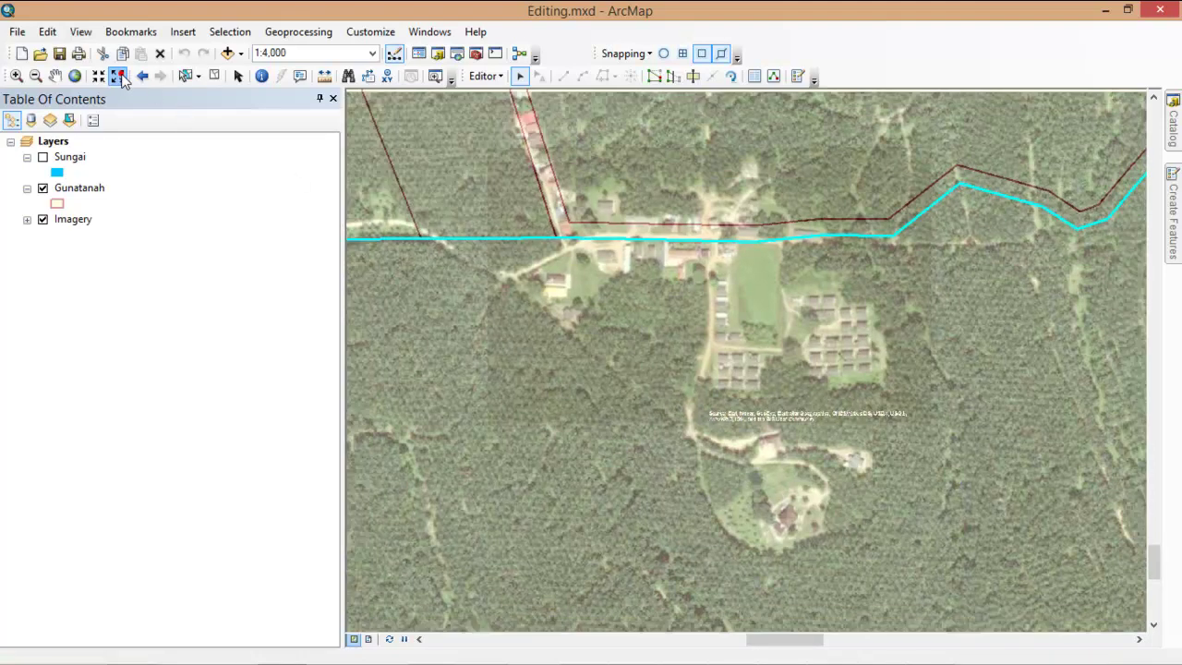
left_click(119, 77)
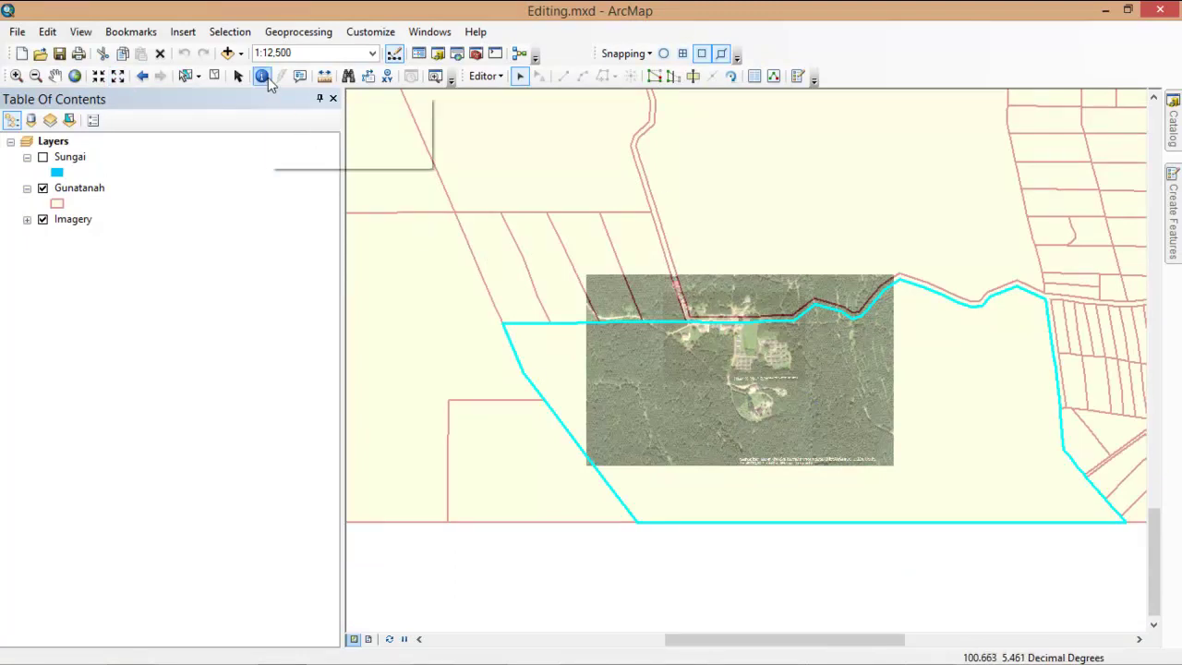
left_click(263, 77)
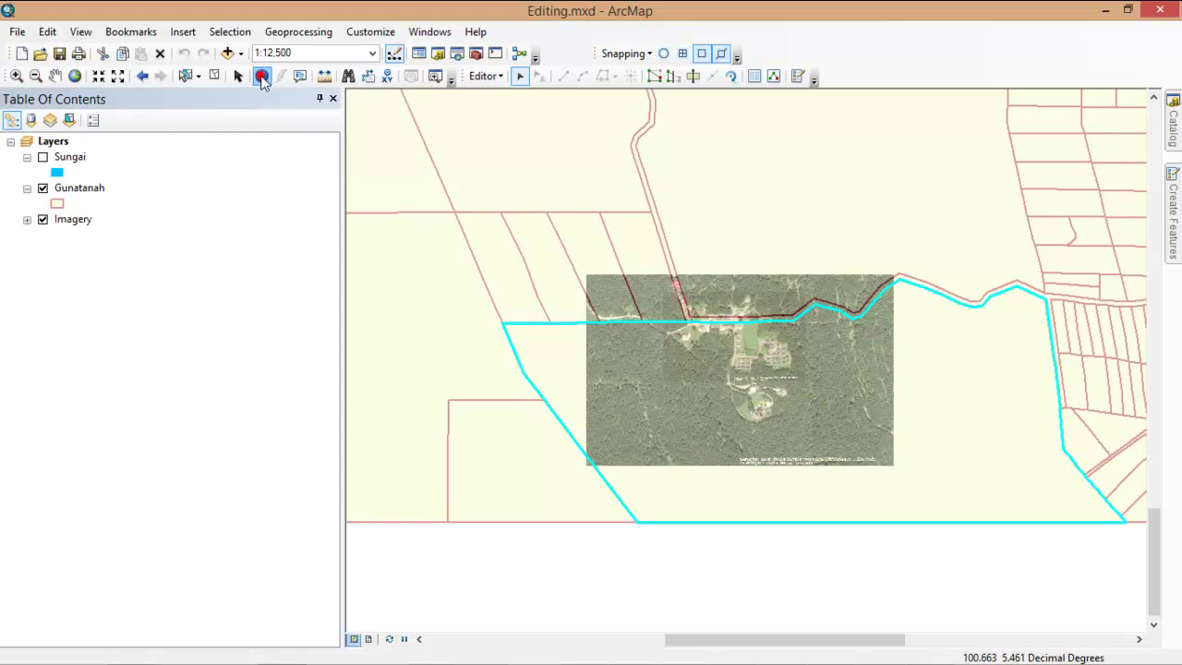
left_click(936, 385)
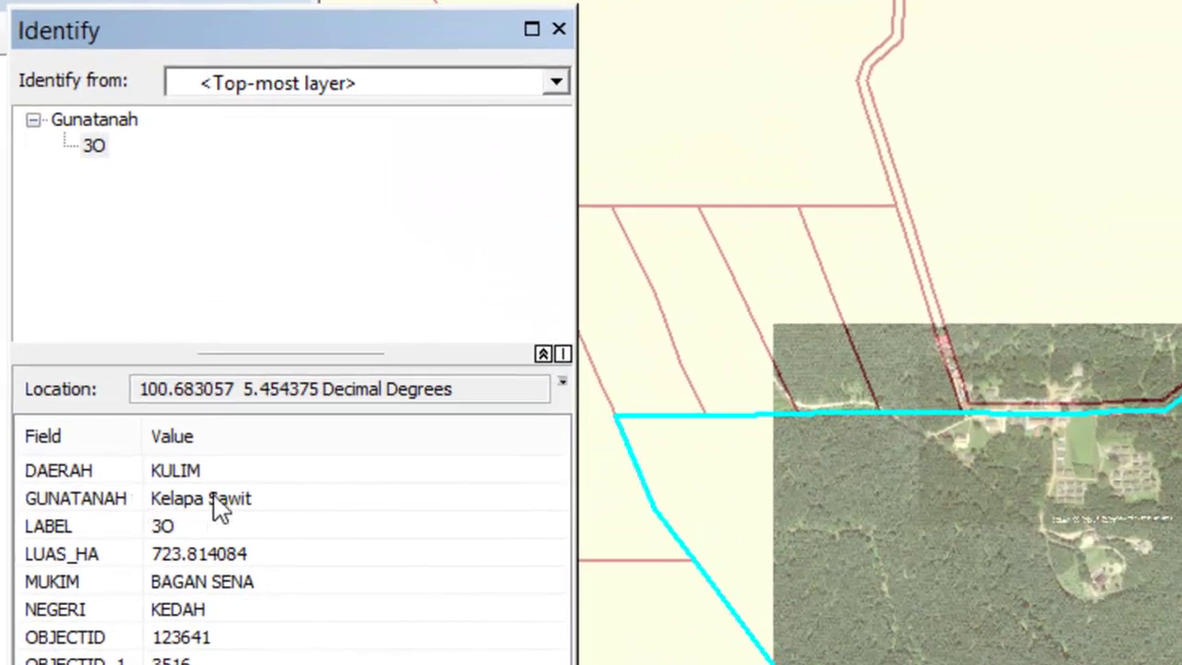
left_click(301, 367)
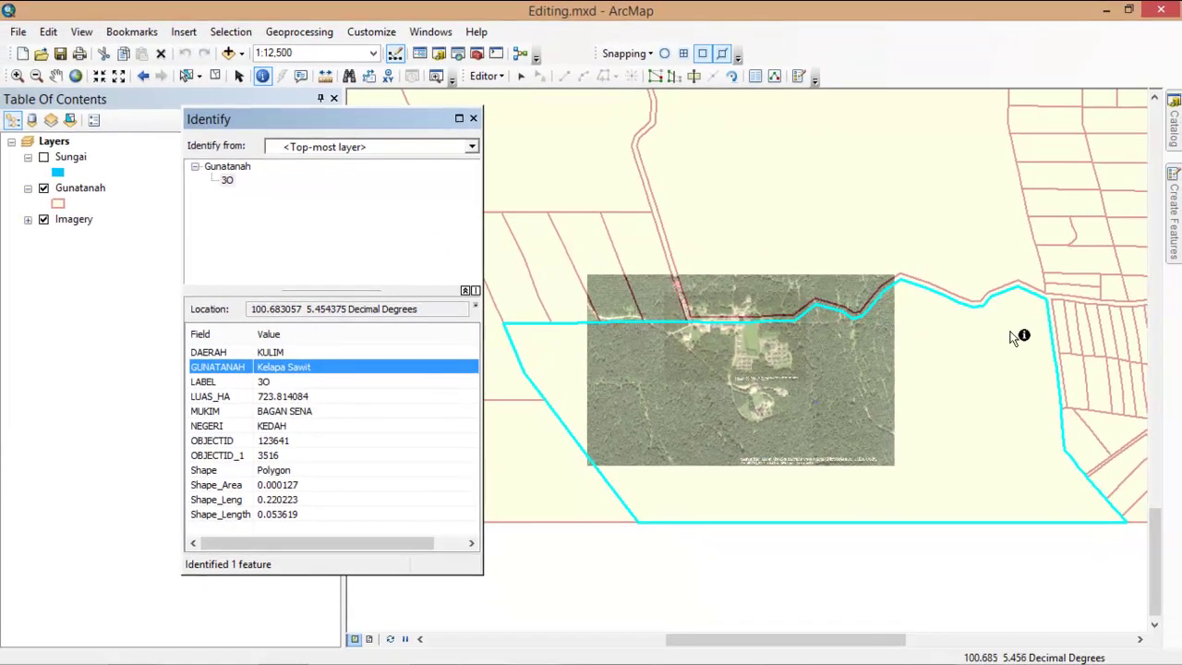
left_click(473, 118)
- Clear the selection and reselect the large parcel south of the road with the Edit Tool
left_click(145, 77)
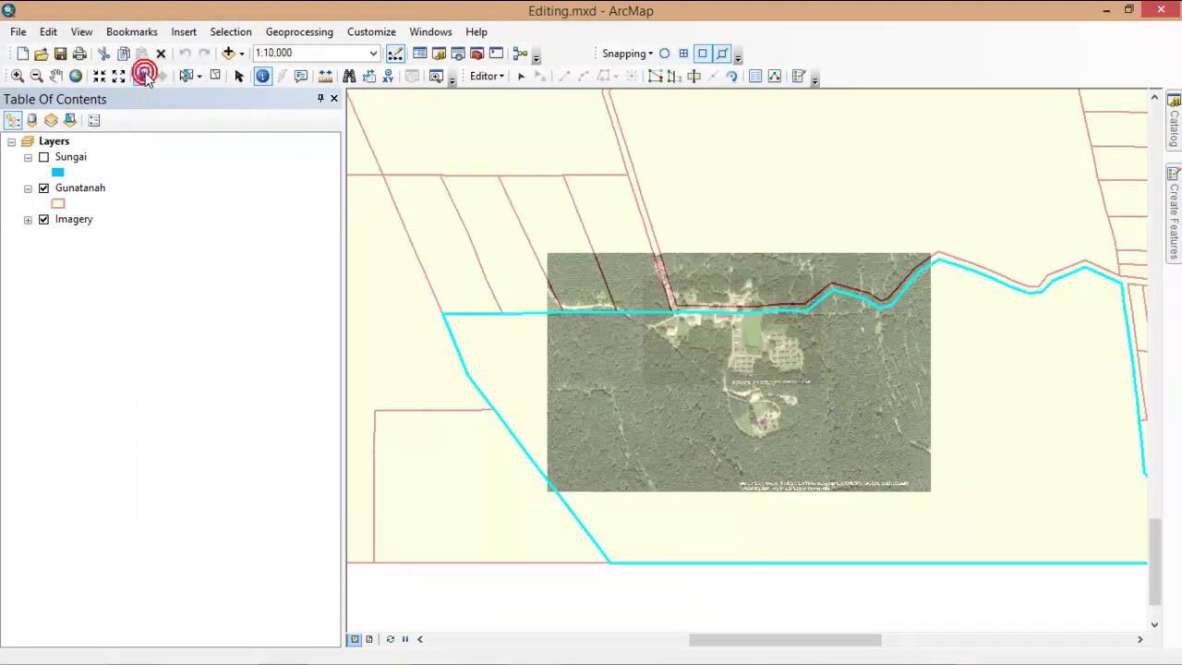
left_click(145, 76)
left_click(145, 77)
left_click(145, 76)
left_click(145, 76)
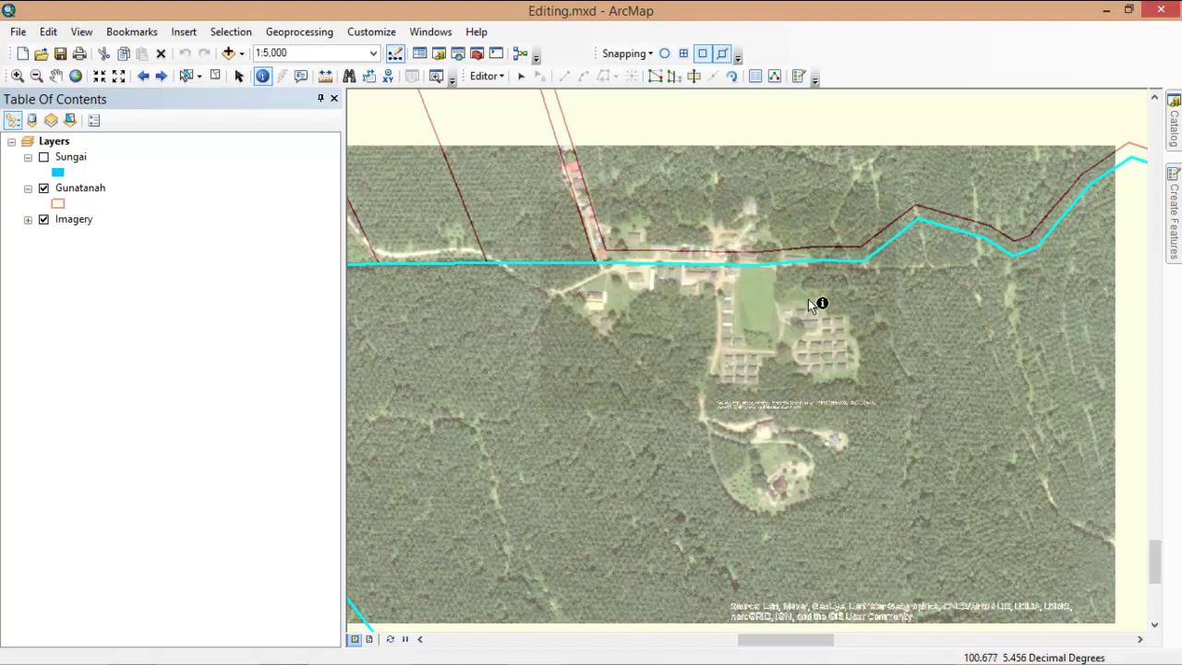
left_click(215, 76)
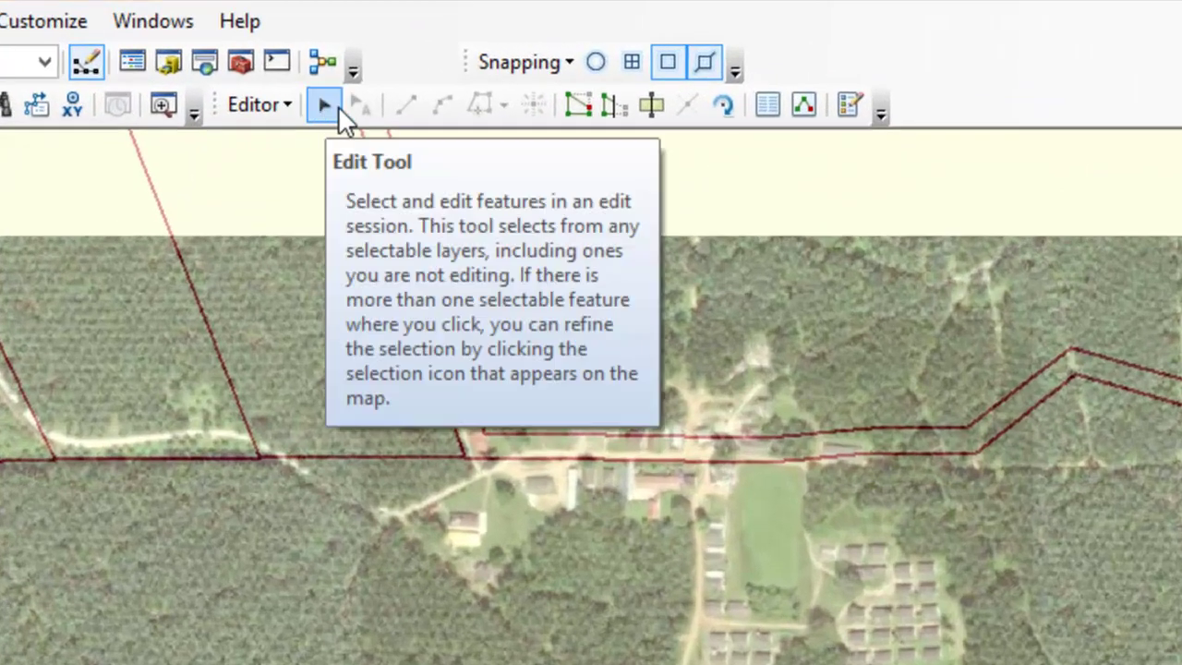
left_click(327, 106)
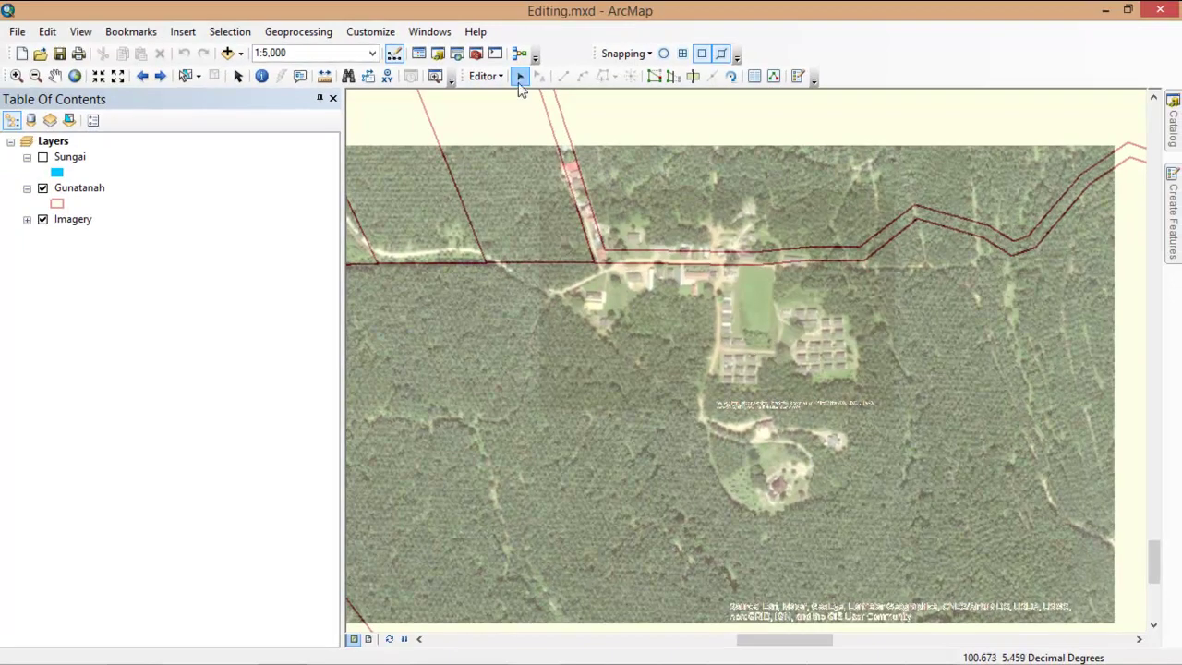
left_click(804, 387)
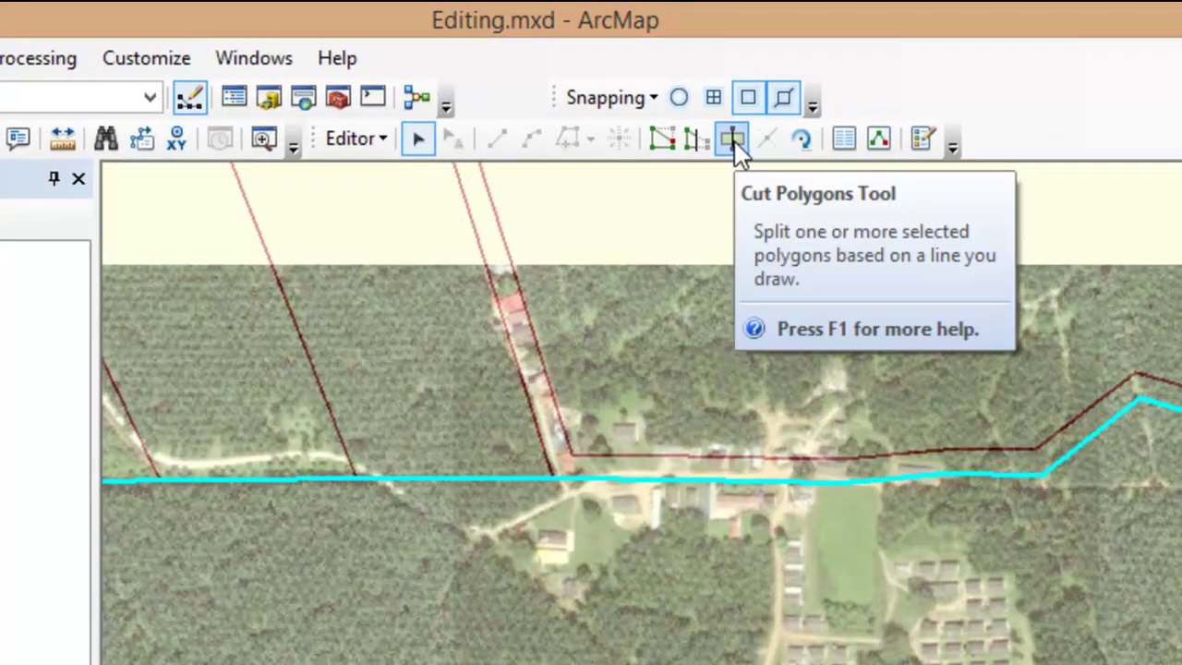
- Check that Use Snapping is enabled, and split the settlement area south of the road from the selected parcel with the Cut Polygons Tool
left_click(734, 139)
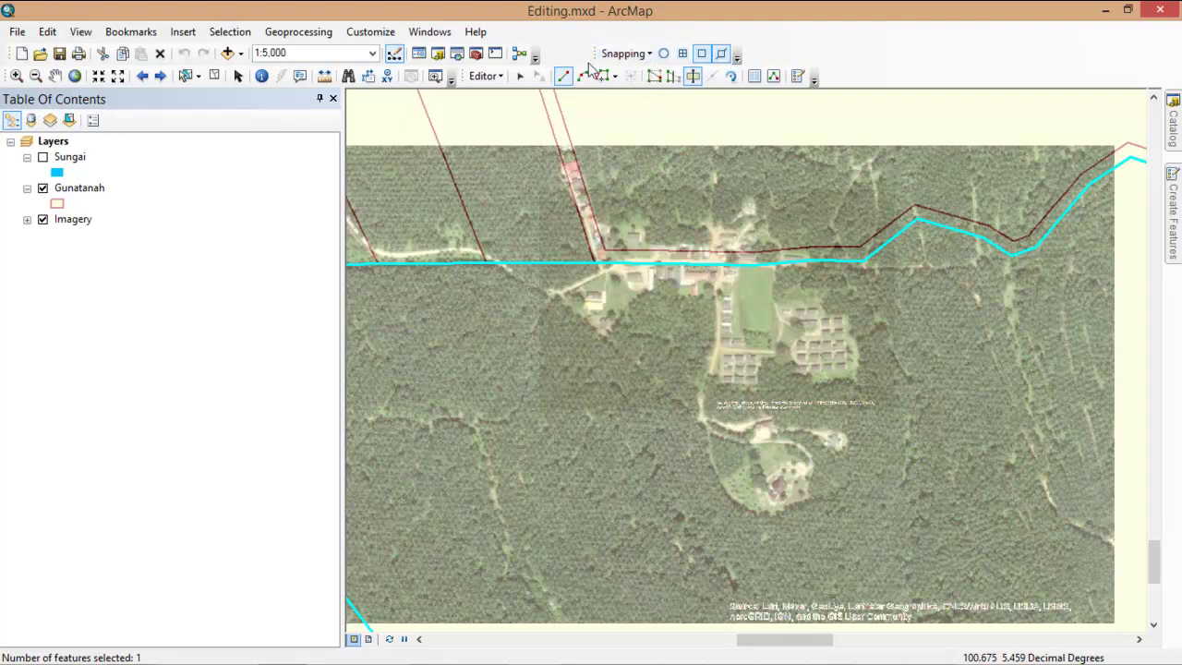
right_click(889, 48)
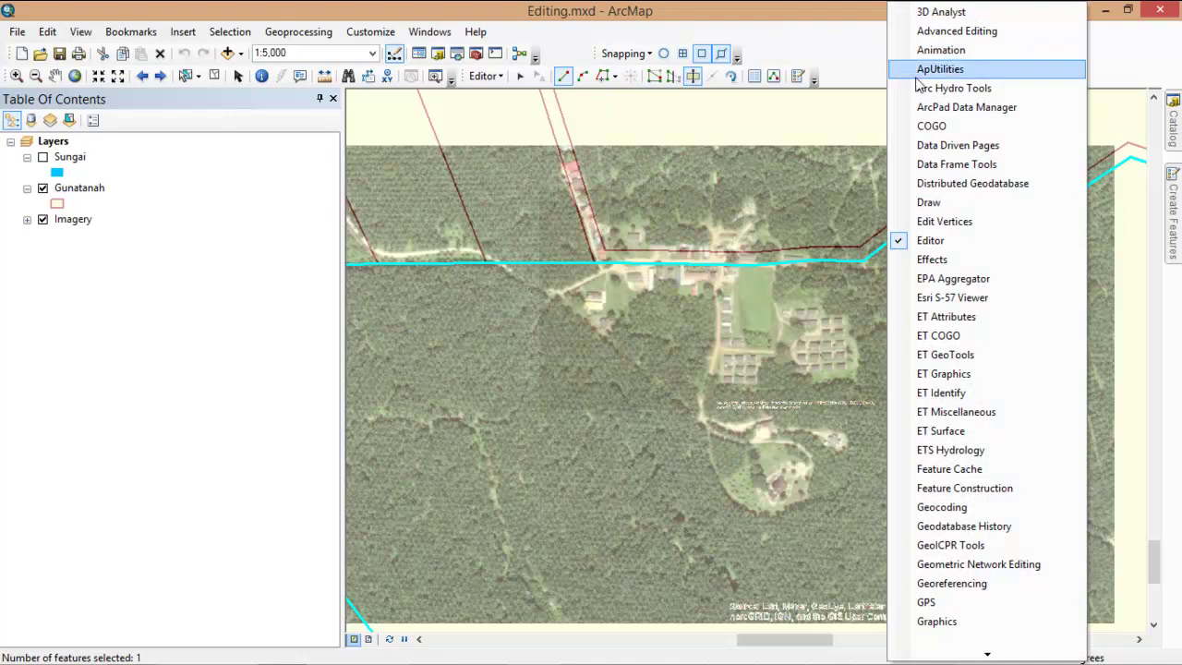
mouse_move(987, 654)
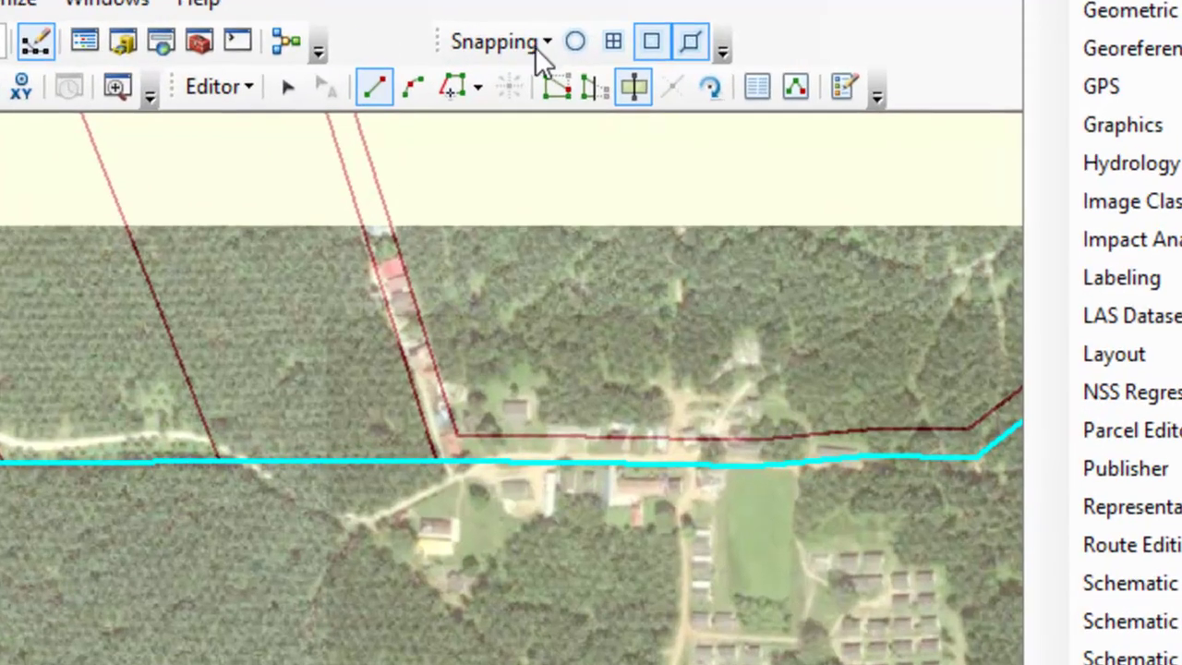
left_click(570, 44)
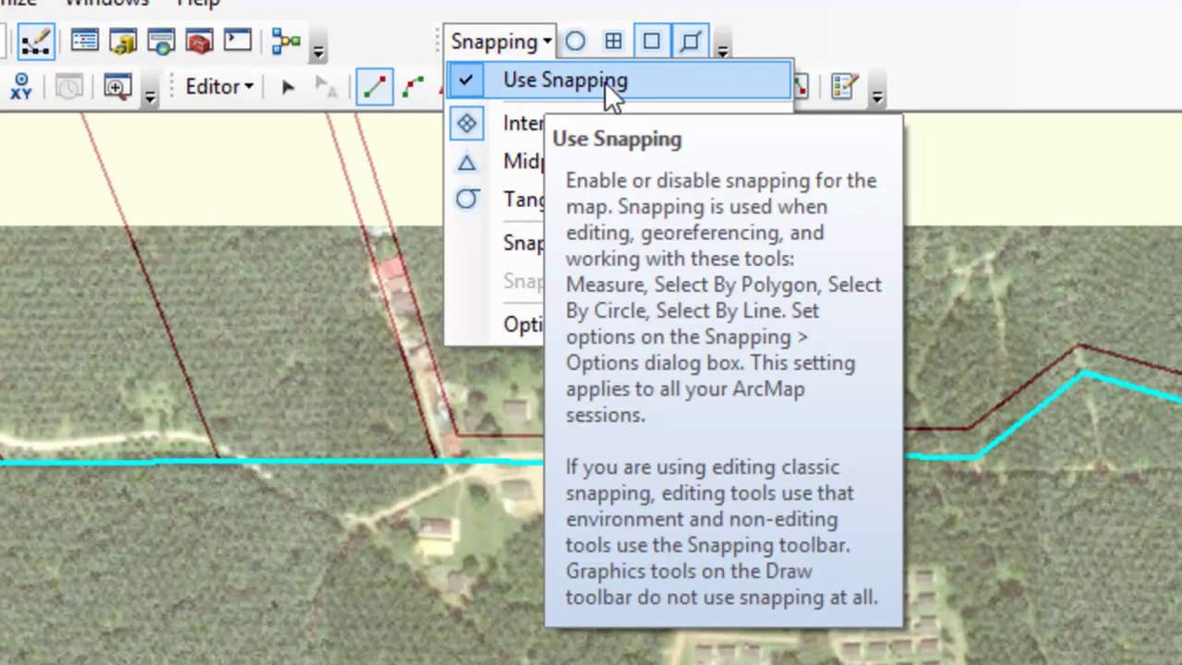
left_click(912, 4)
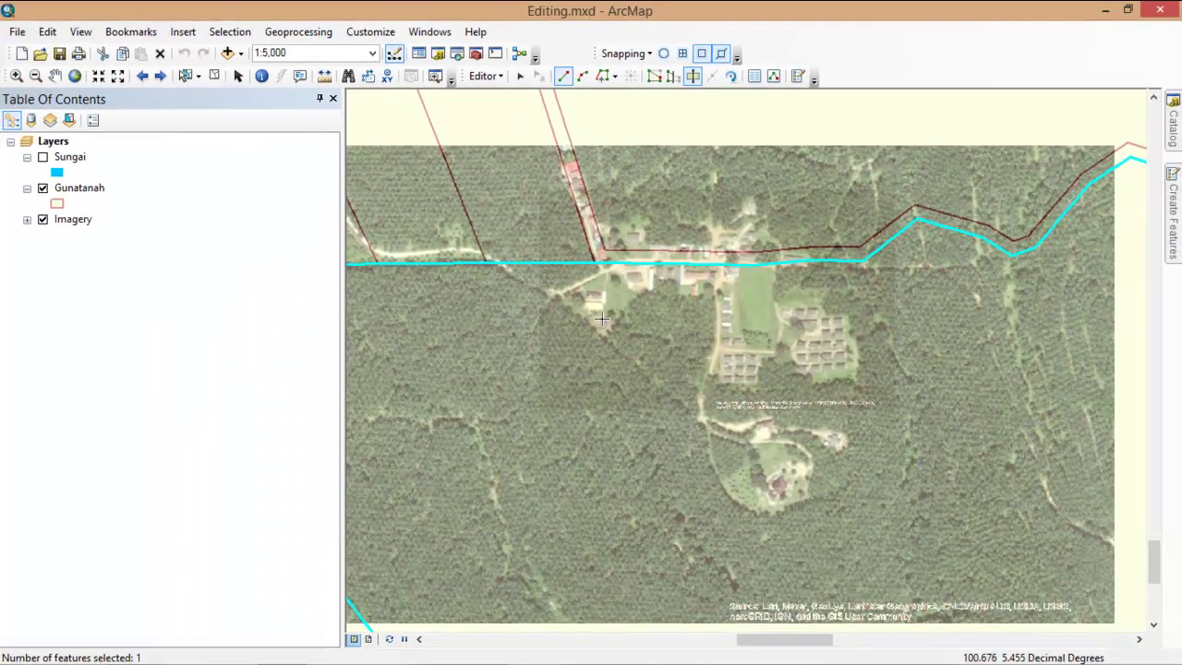
left_click(694, 76)
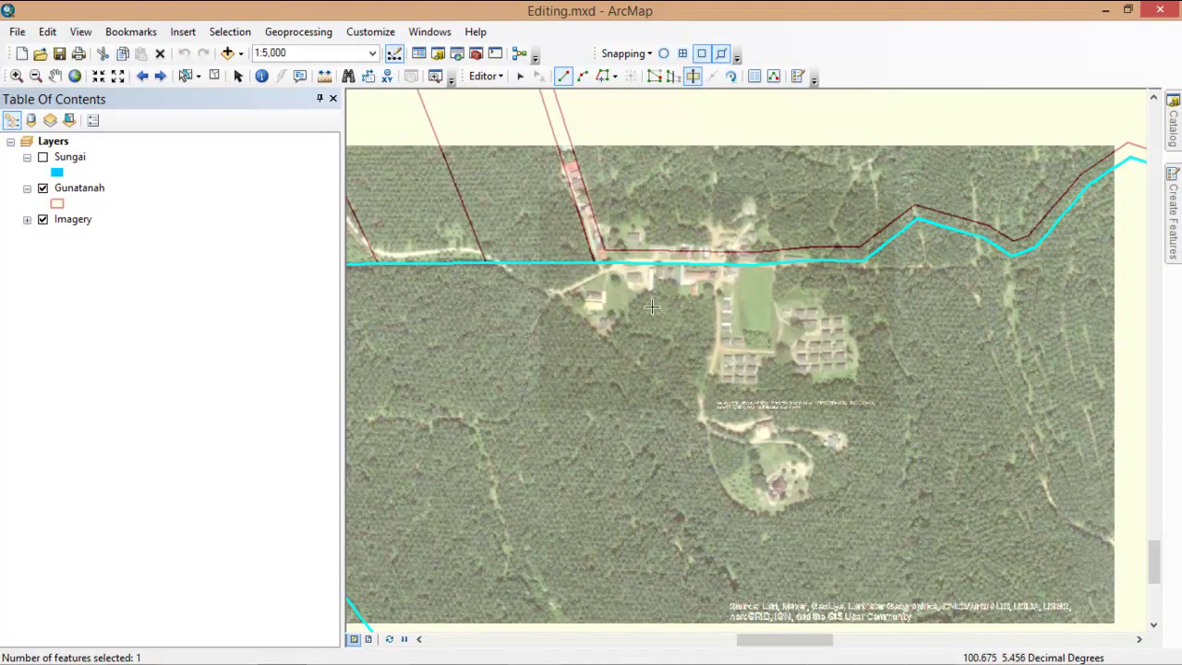
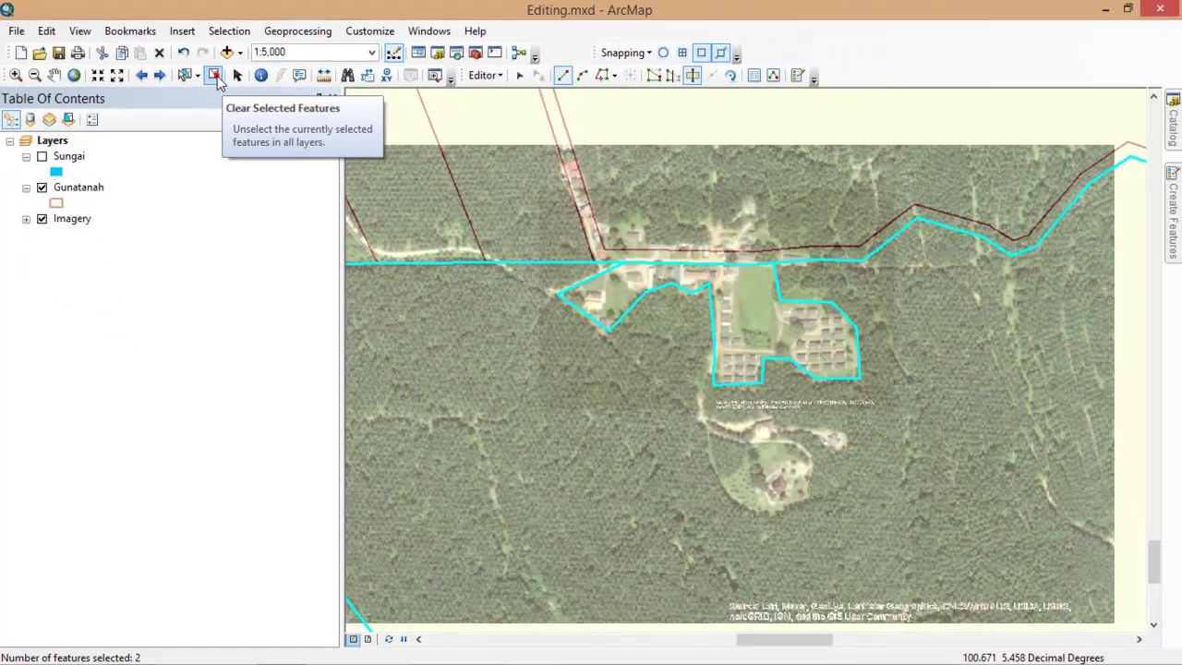
- Select only the newly cut settlement polygon and set its LABEL attribute to 1U
left_click(403, 142)
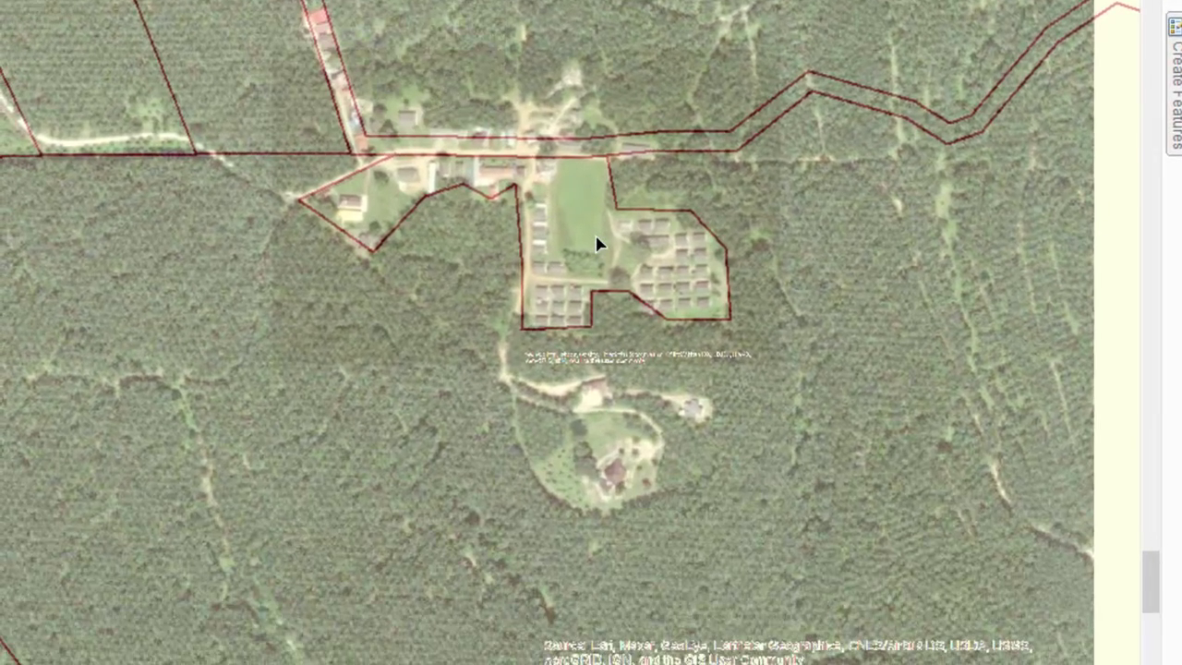
left_click(597, 241)
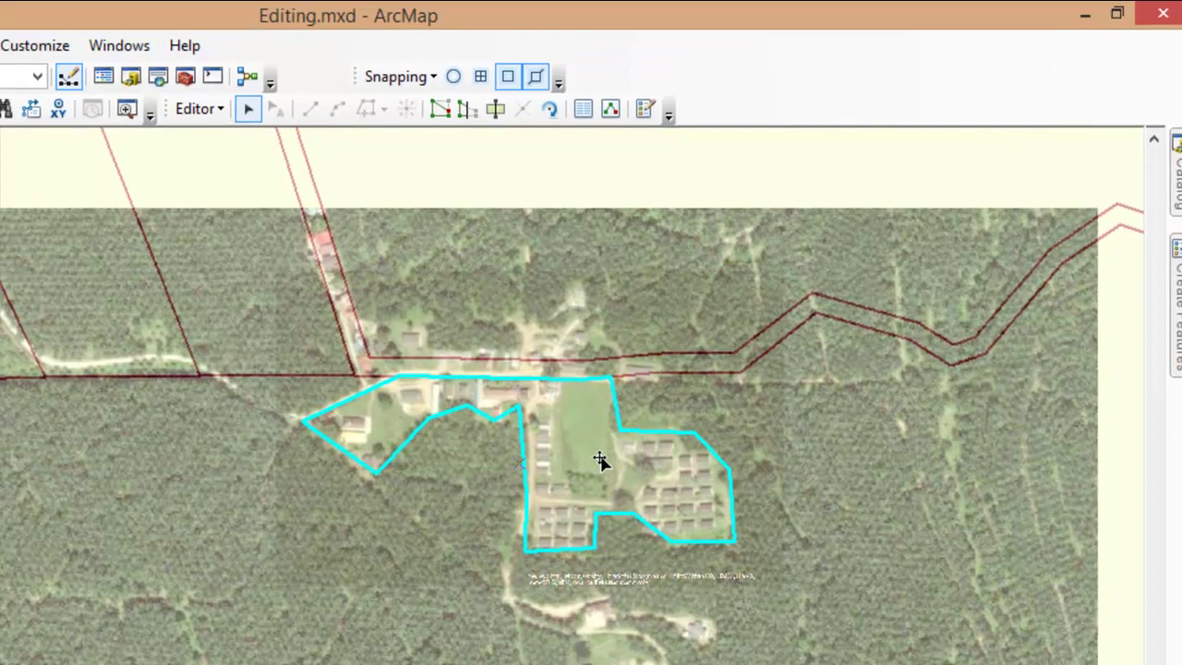
left_click(583, 109)
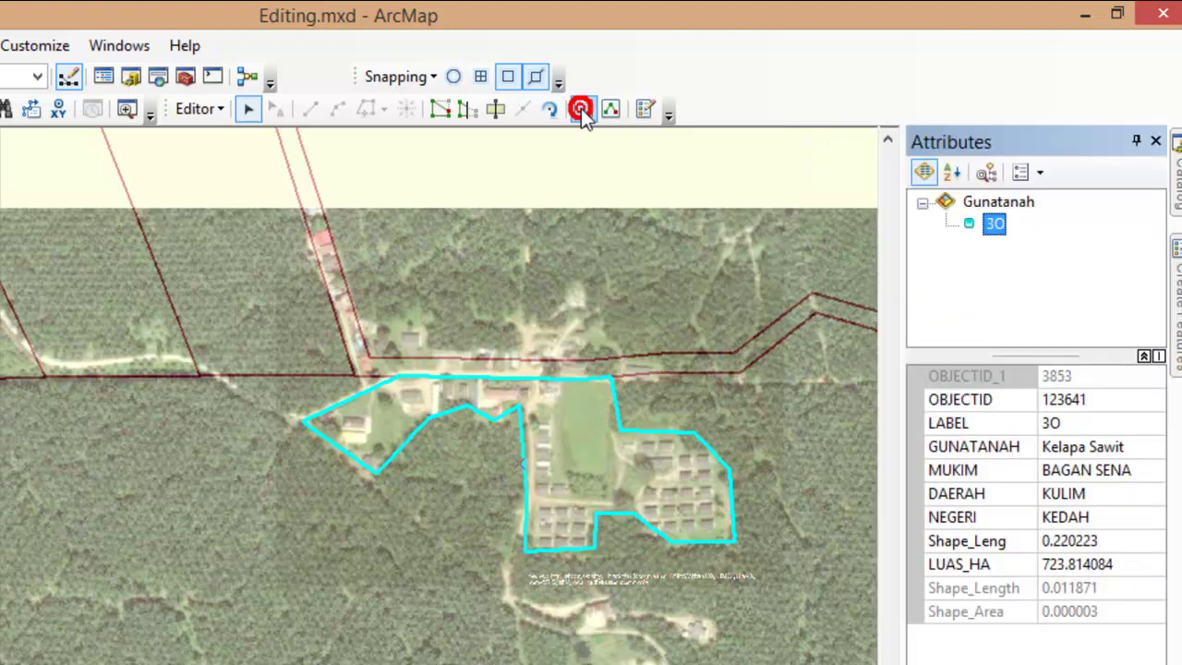
left_click(980, 422)
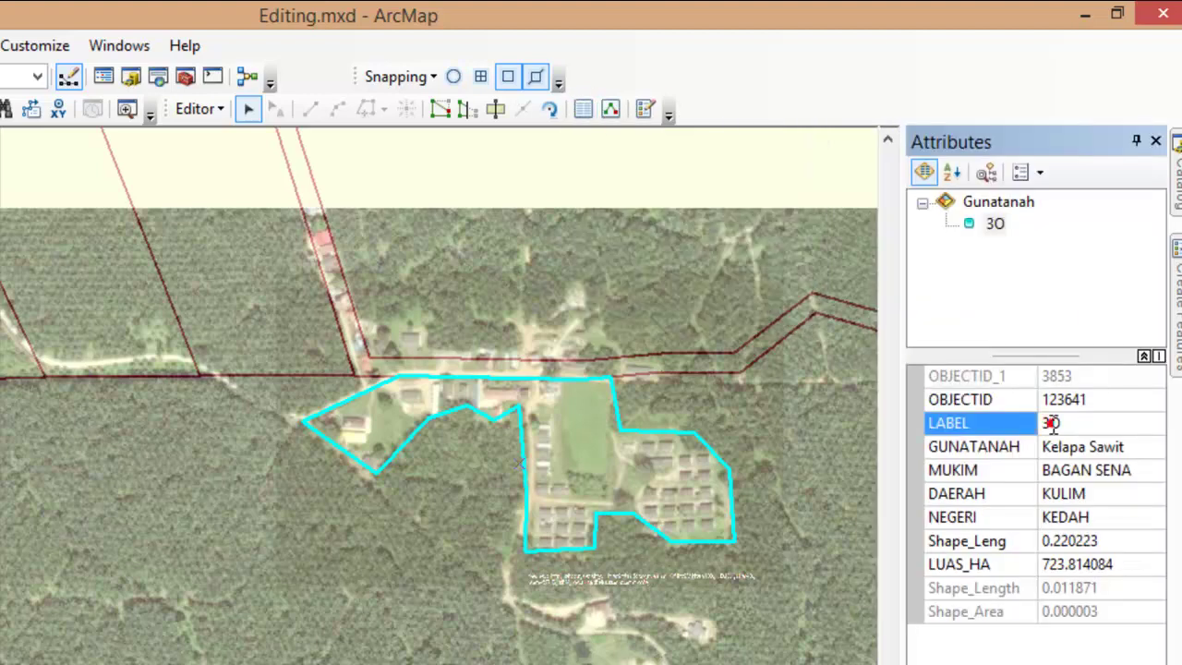
key("BackSpace")
key("Return")
- Set the settlement polygon's GUNATANAH attribute to "Perbandaran, Kediaman dan Yang Berkaitan"
left_click(1076, 448)
double_click(1081, 446)
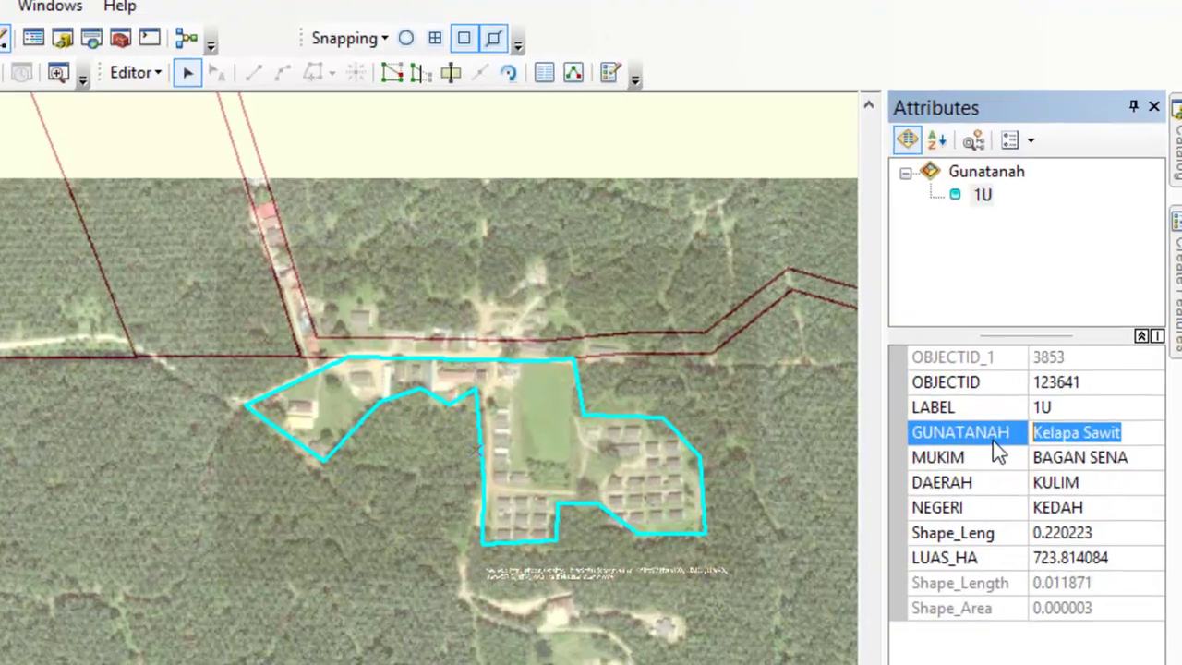
type("Perbandara")
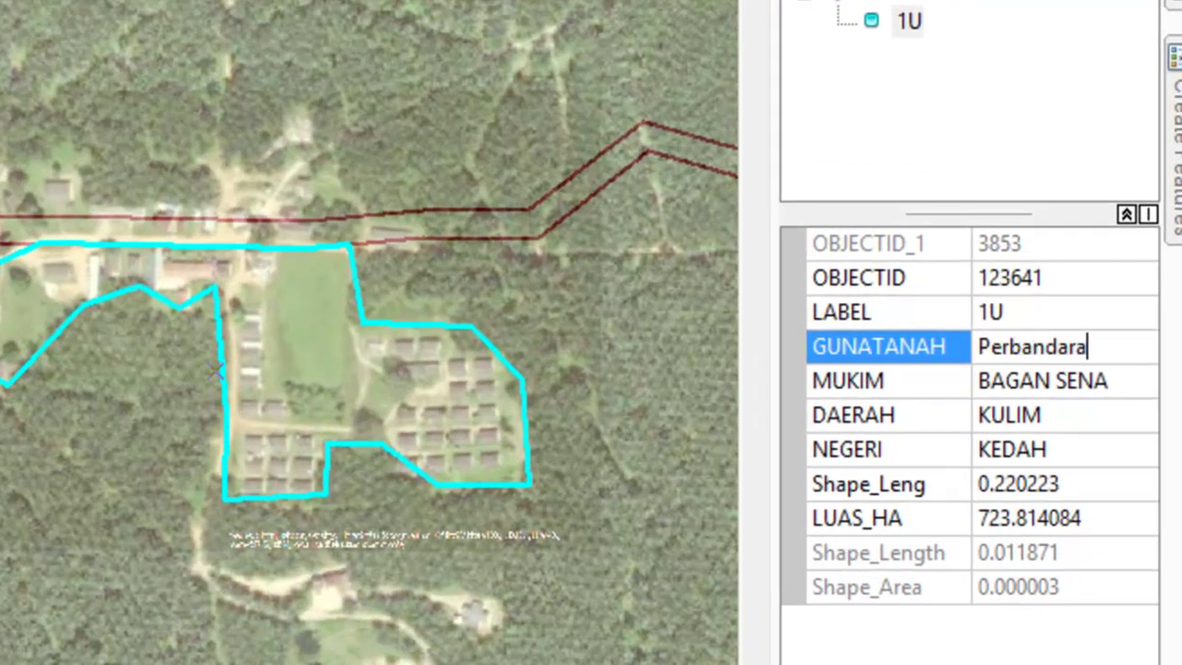
type("n, Ked")
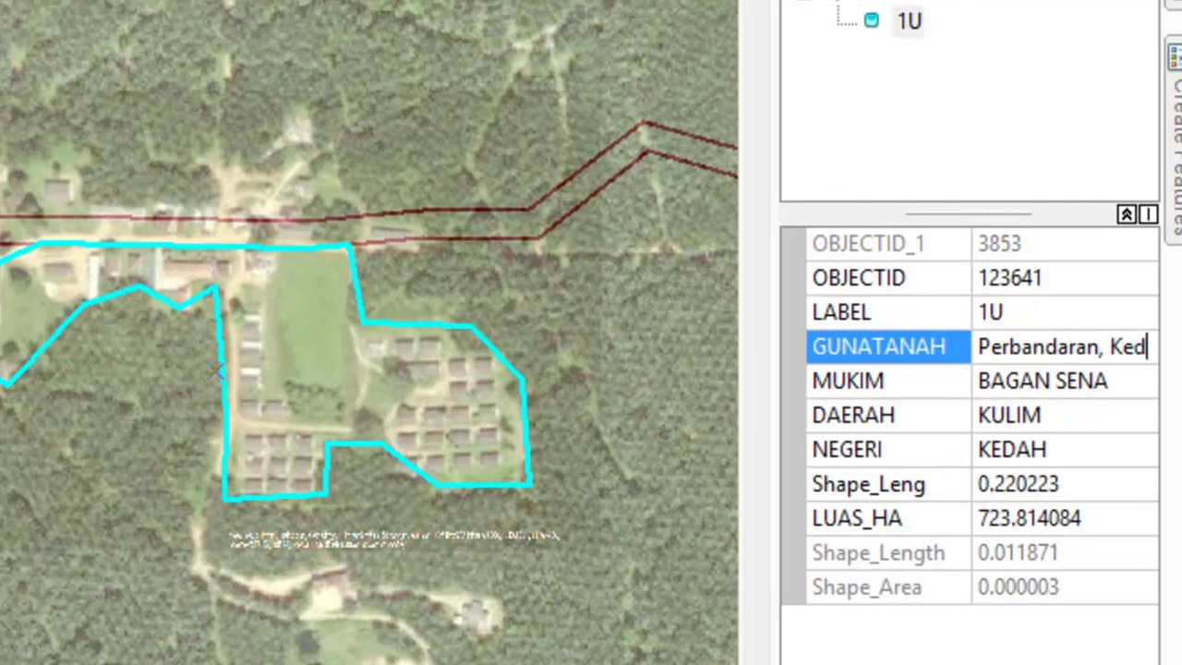
type("iaman dan ")
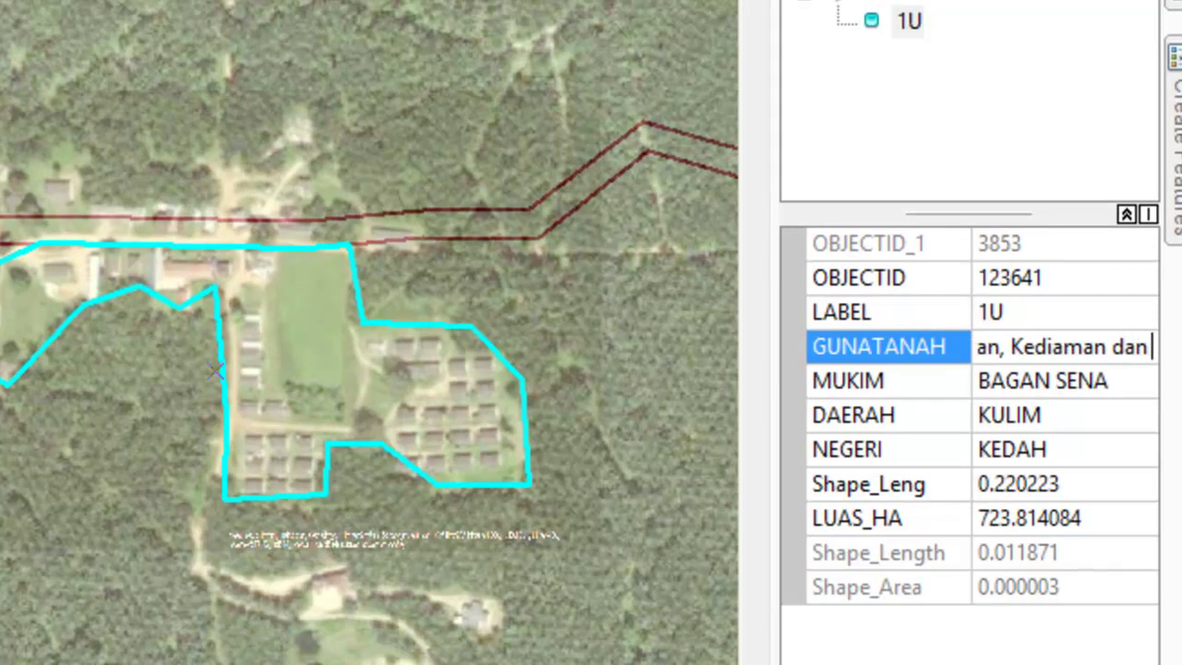
type("Yang Berkaitan")
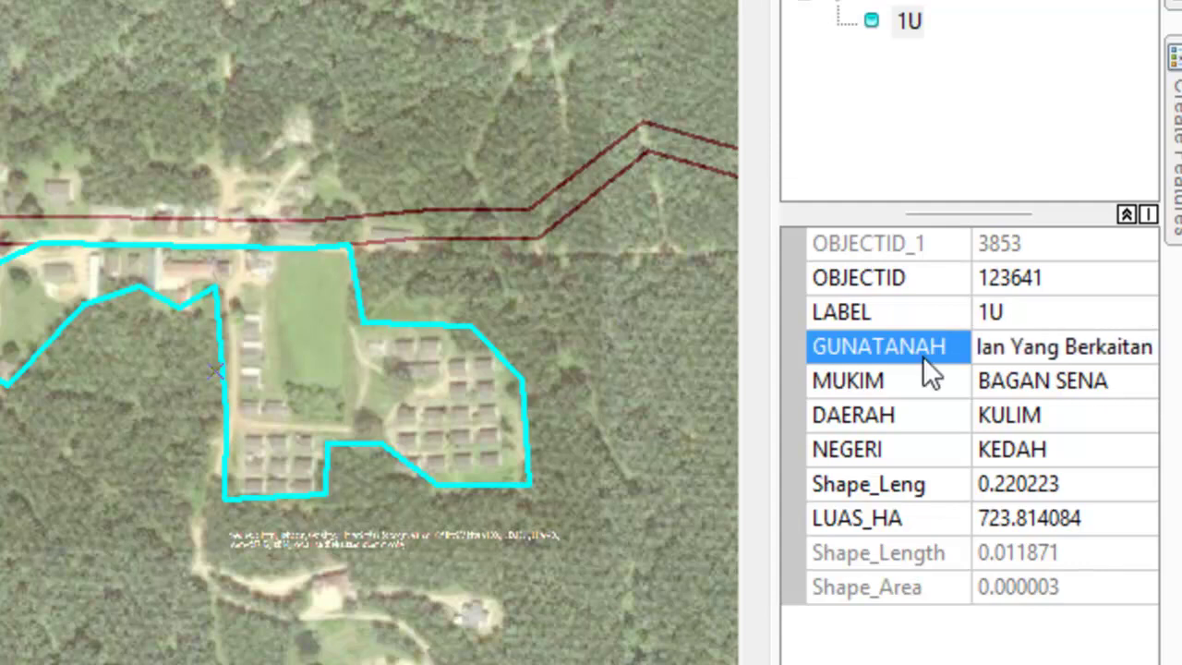
- Confirm the settlement polygon's GUNATANAH value, check it in full in the enlarged Attributes window, and close the window
key("Return")
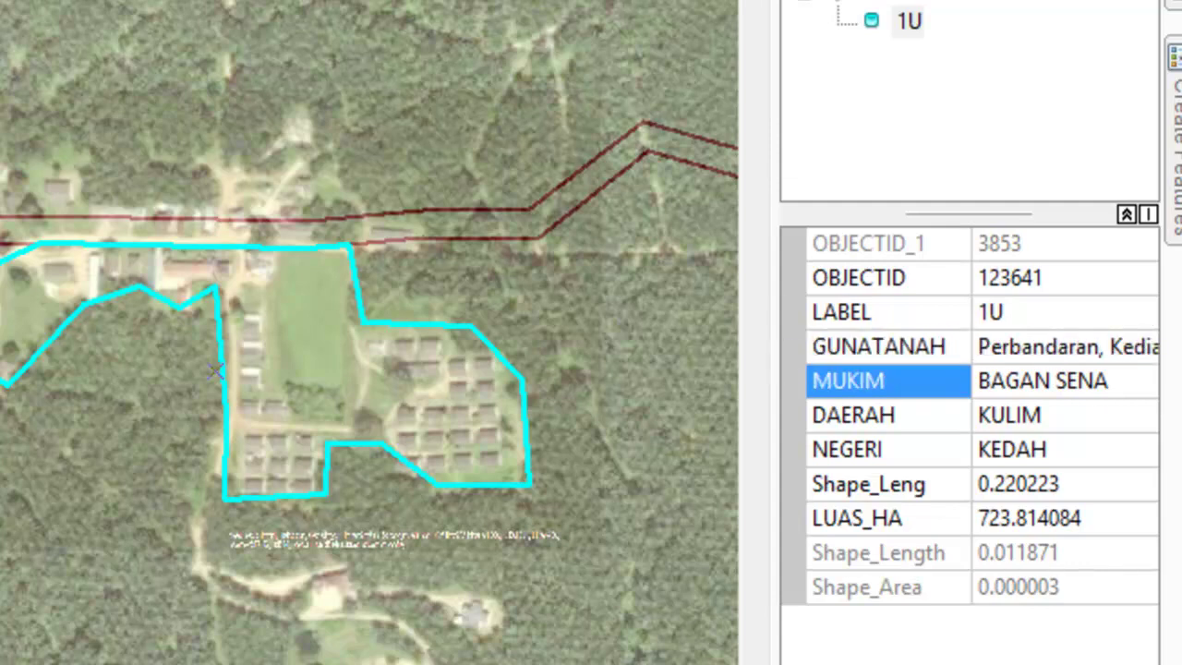
left_click_drag(924, 2, 357, 2)
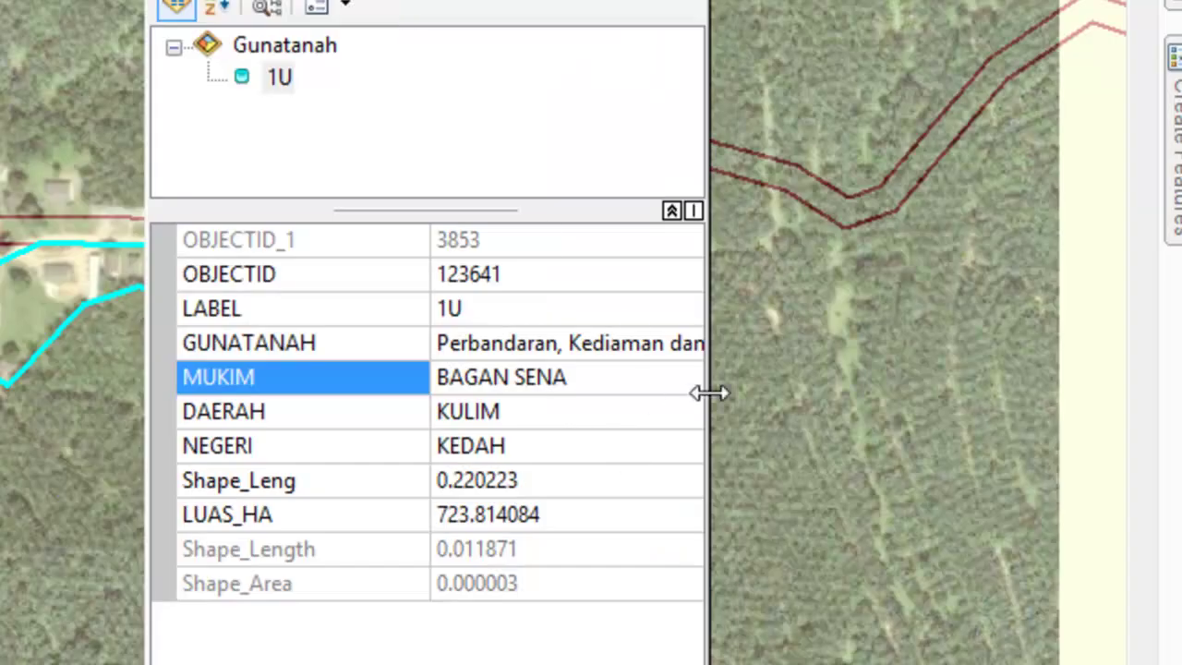
left_click_drag(146, 377, 0, 409)
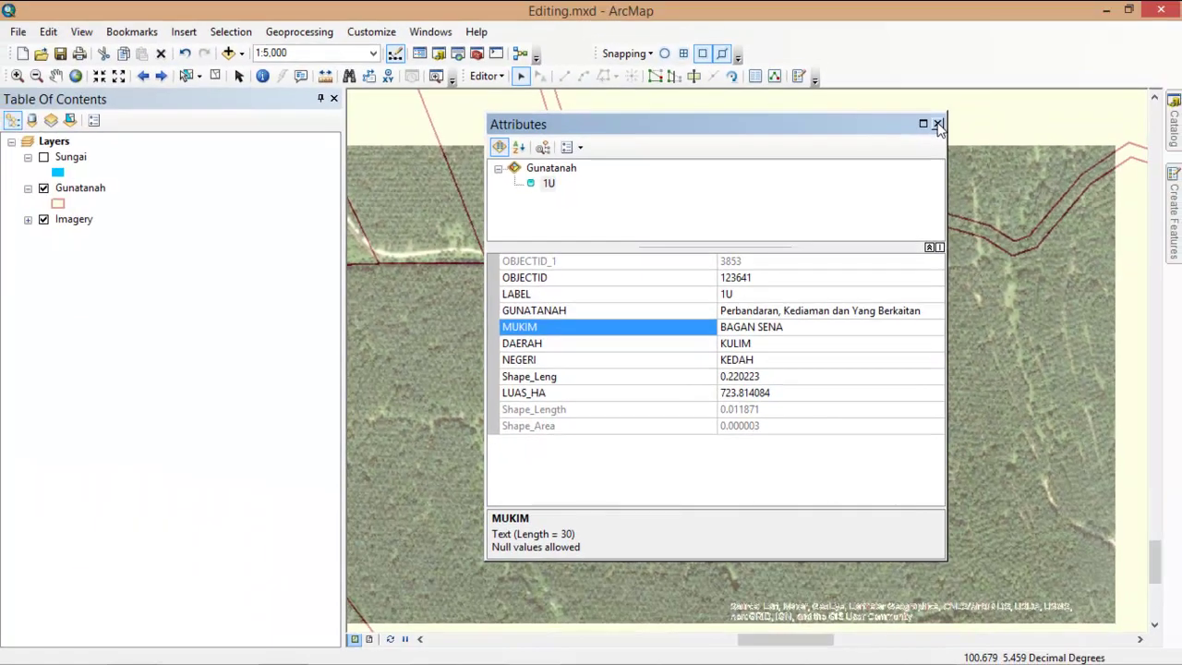
left_click(938, 124)
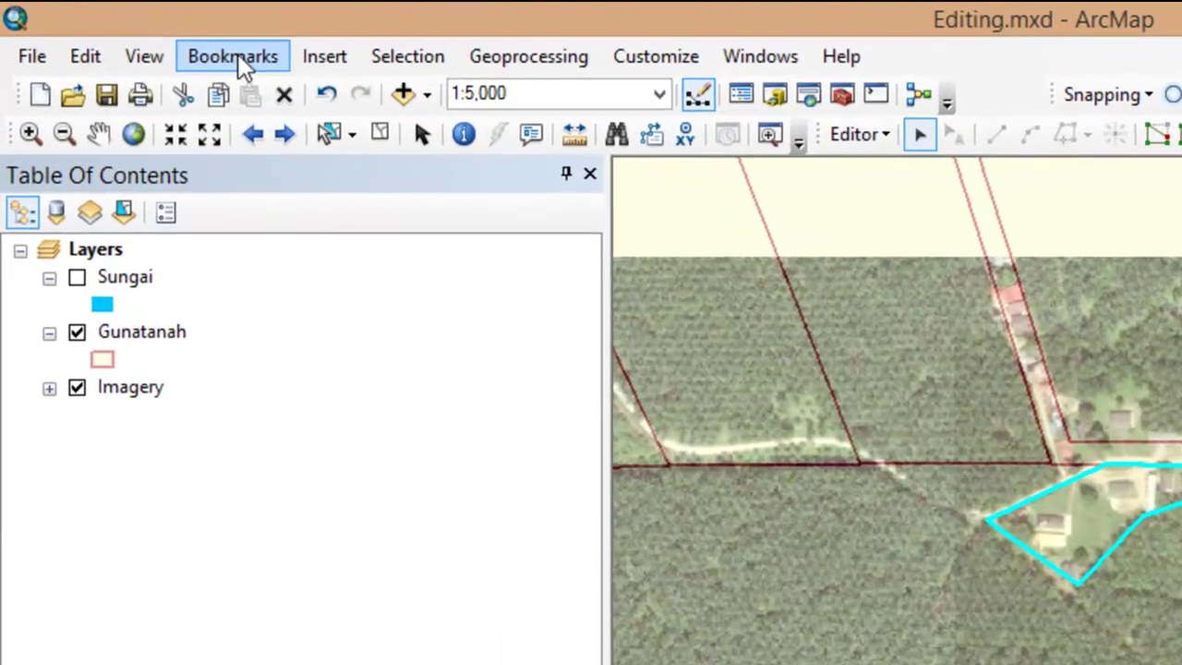
- Go to the Update 10W bookmark and select the parcel surrounding the pond
left_click(134, 31)
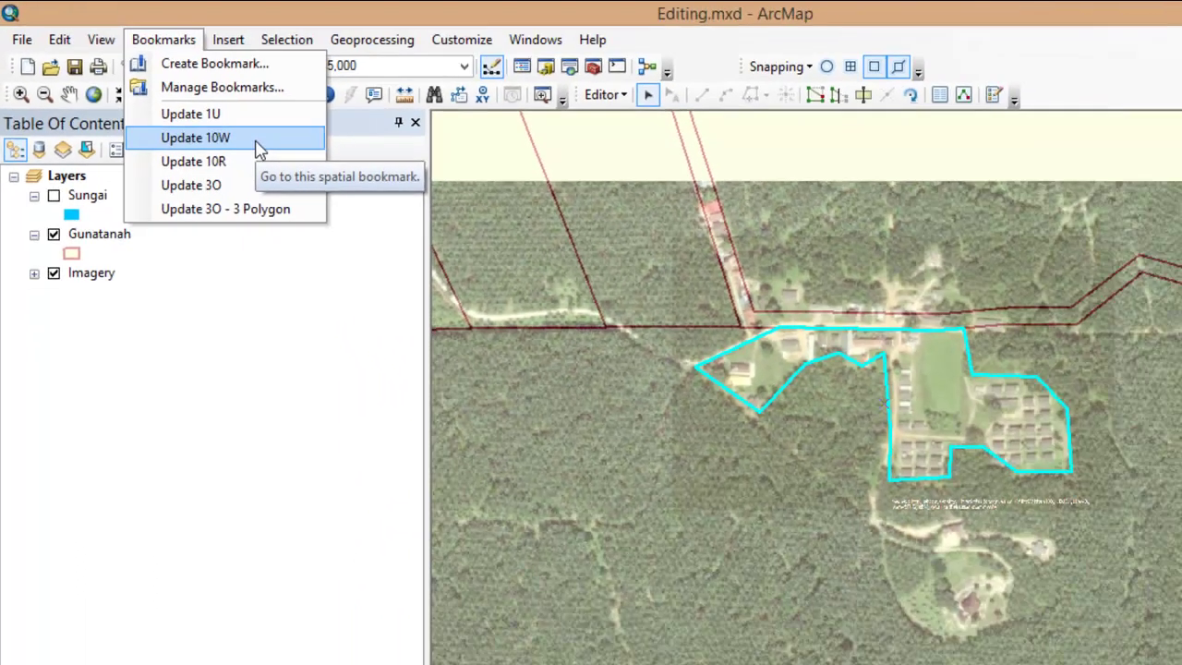
left_click(363, 200)
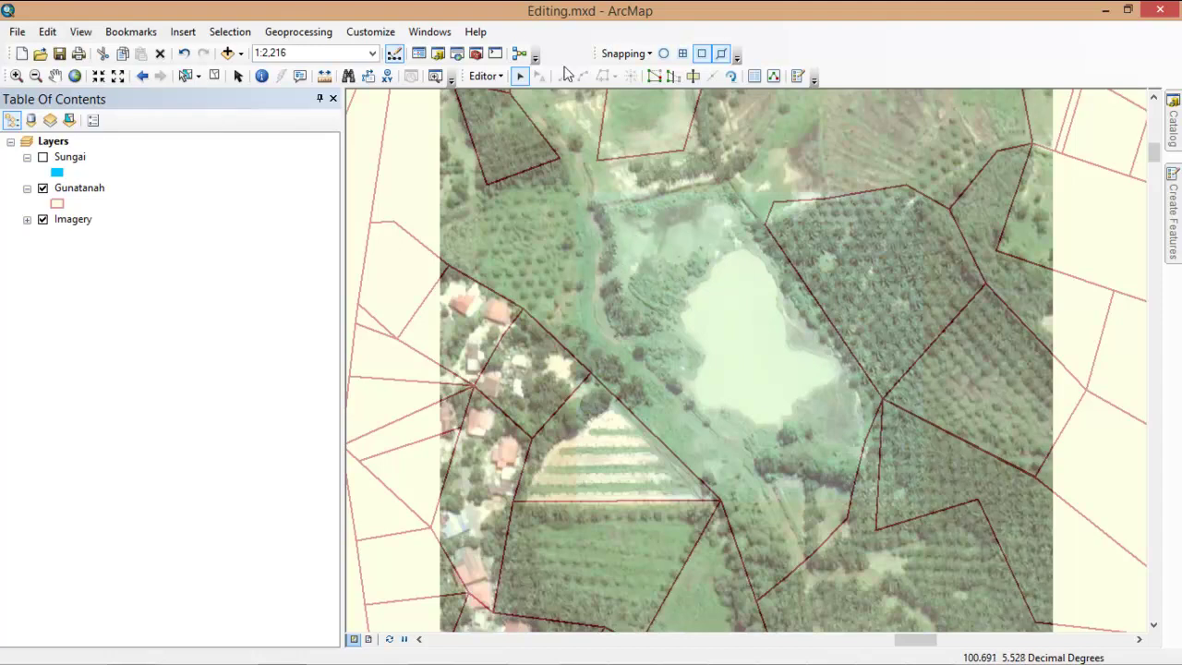
left_click(629, 257)
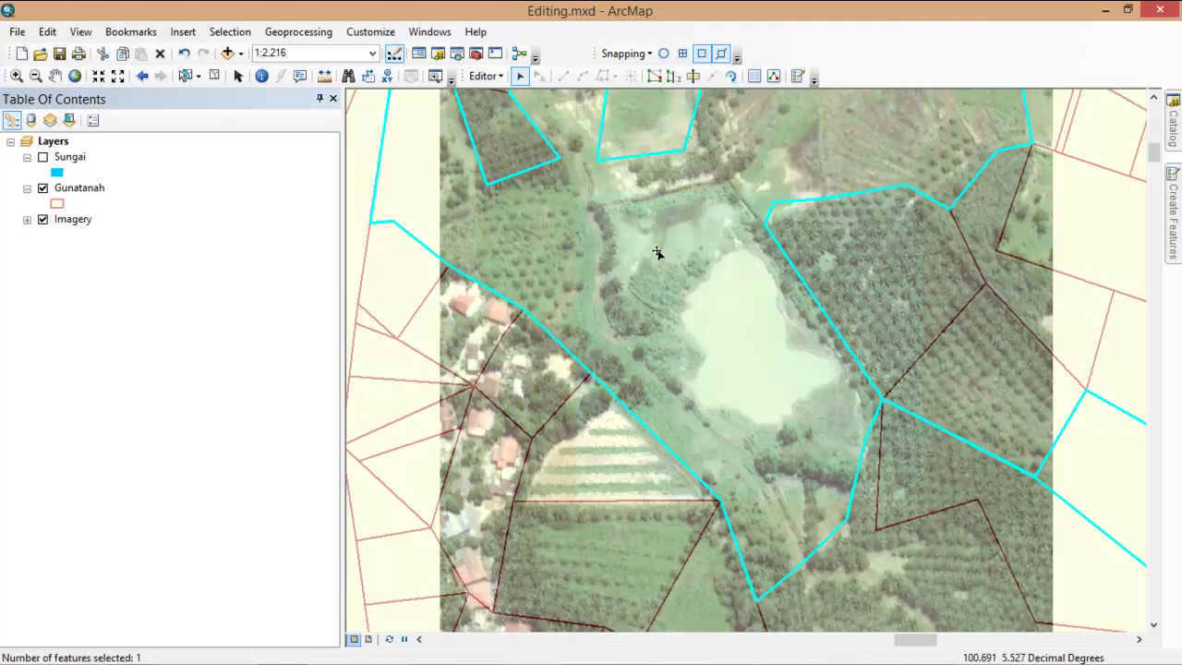
- Identify the selected parcel around the pond, examine its GUNATANAH land use, and close the results
right_click(659, 246)
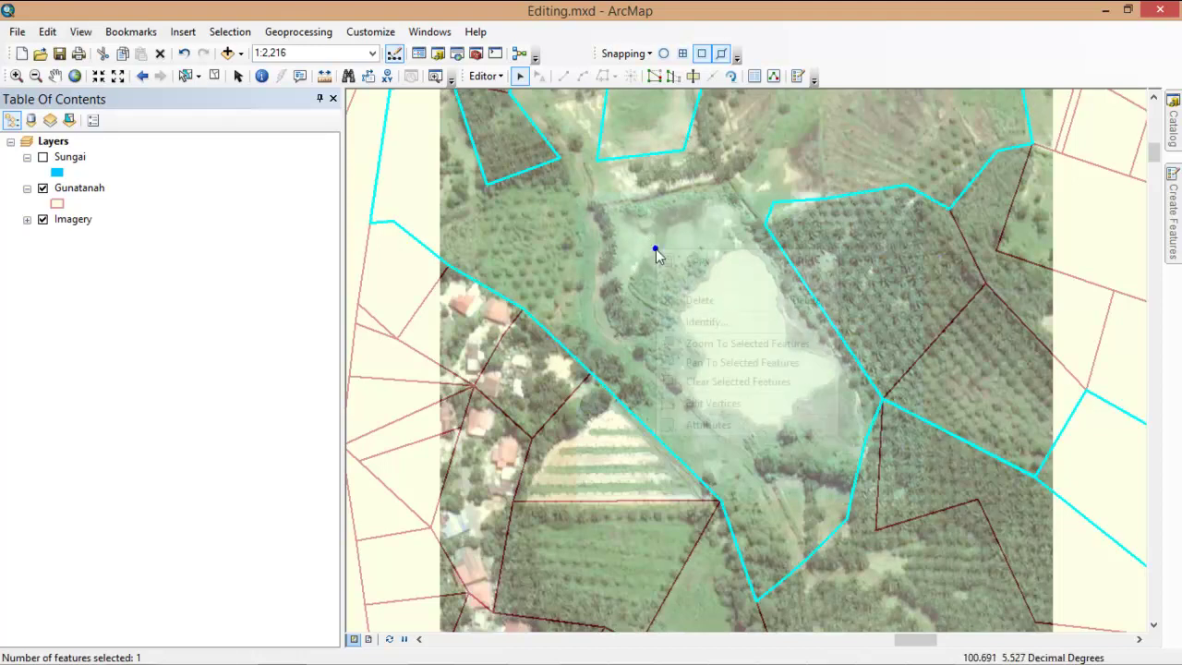
left_click(716, 322)
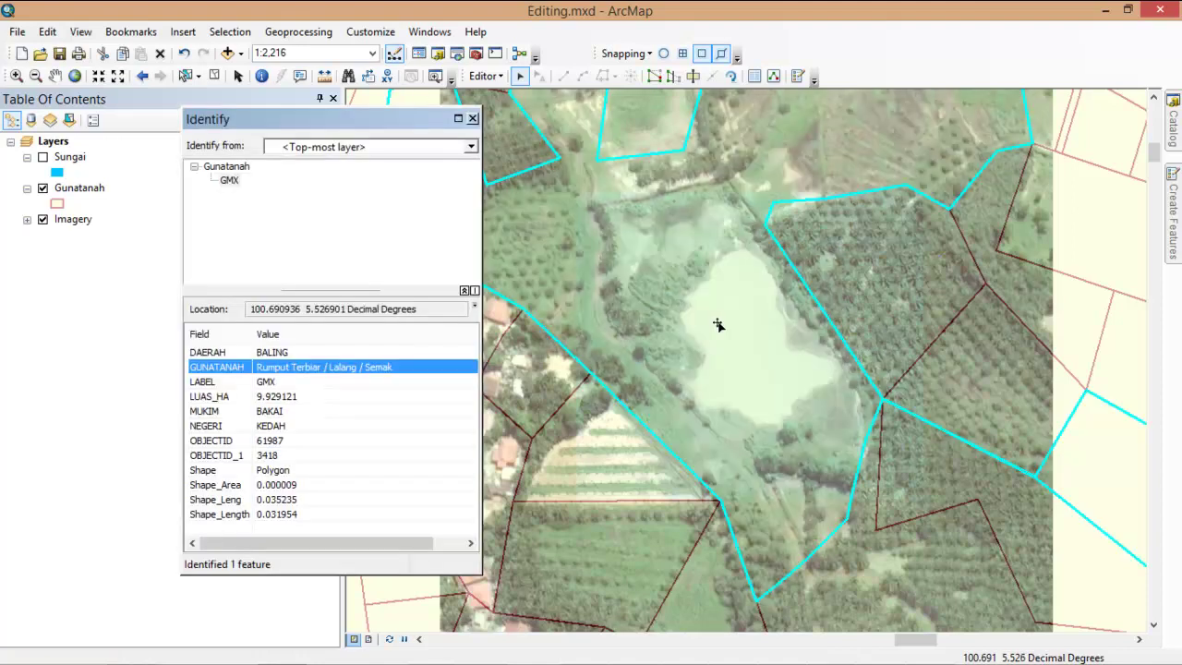
left_click_drag(427, 118, 603, 114)
left_click(470, 420)
left_click(588, 413)
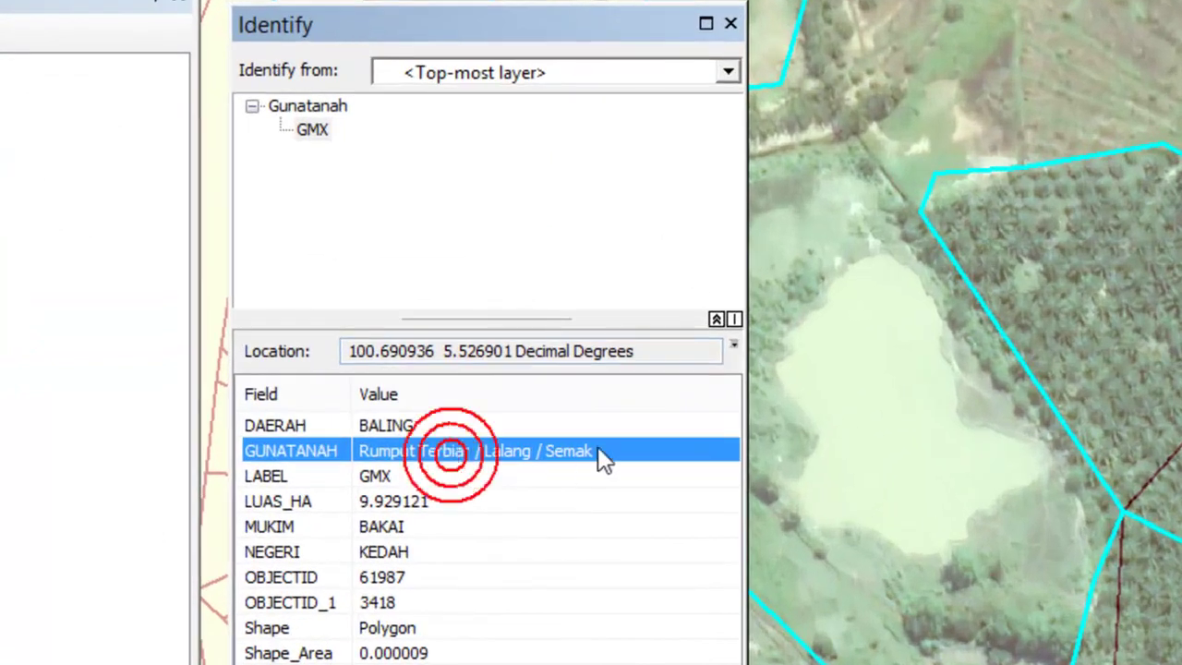
left_click(613, 451)
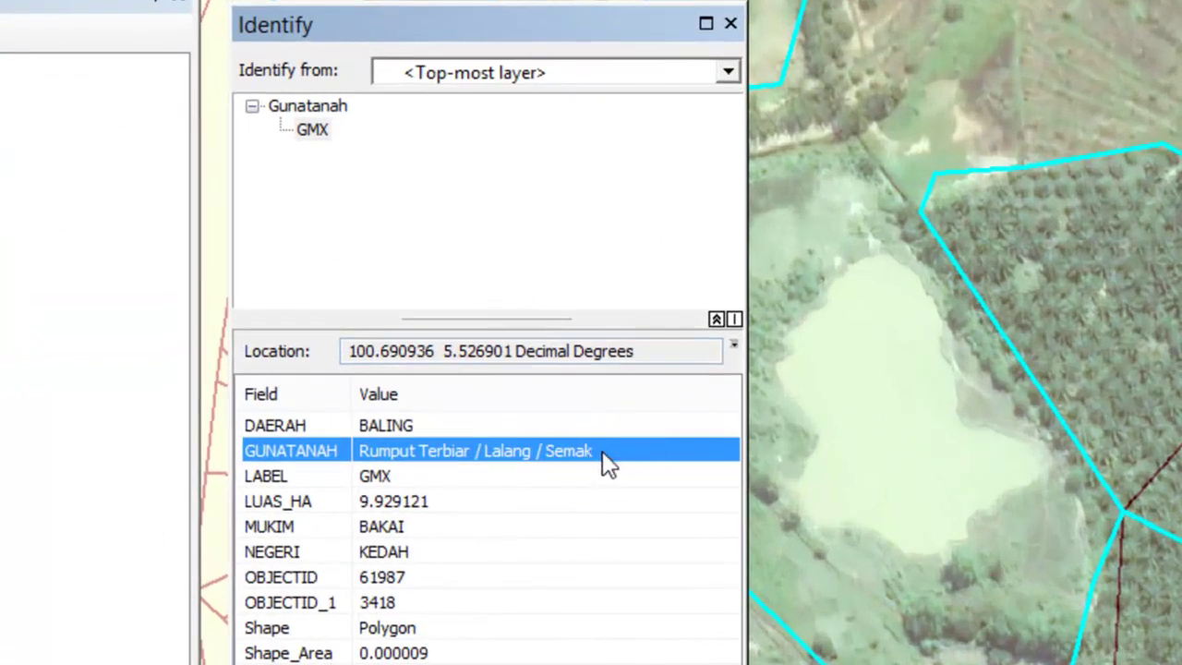
left_click(731, 24)
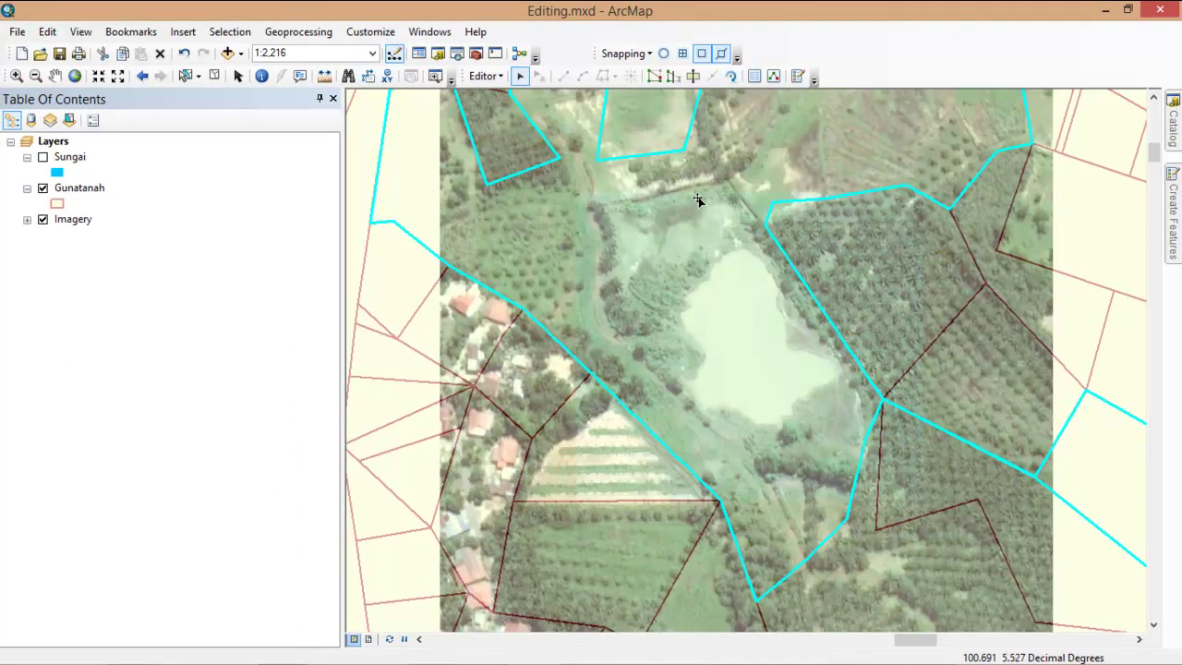
- Choose the Gunatanah2 feature template with the Polygon construction tool
left_click(1176, 217)
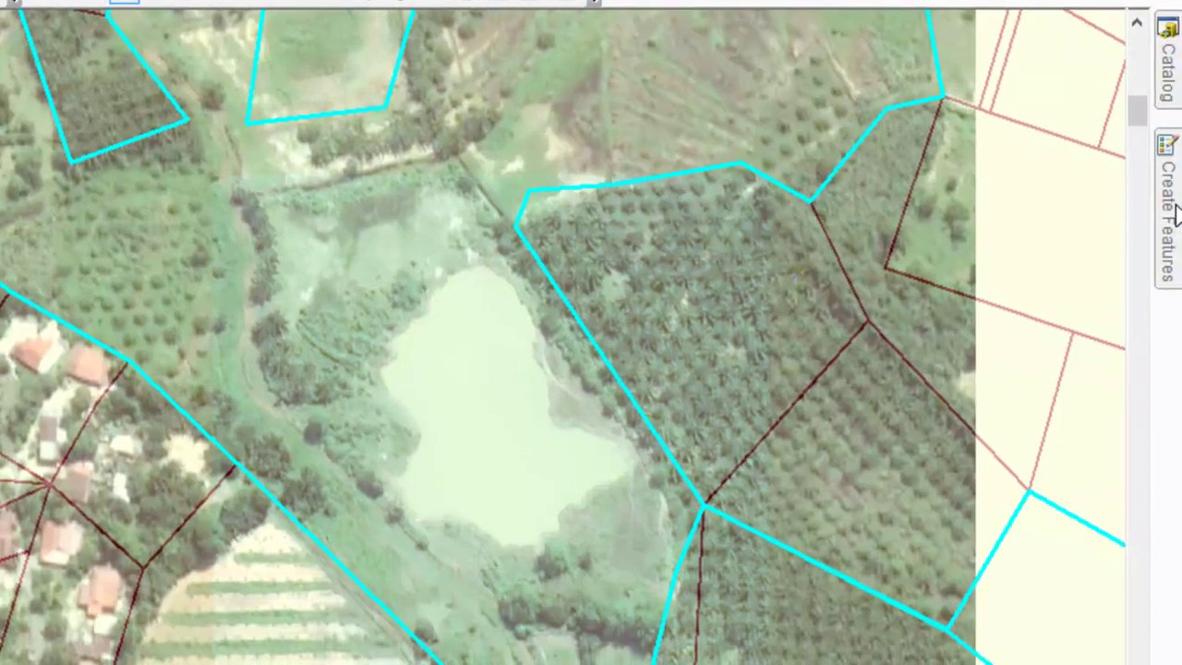
mouse_move(1174, 211)
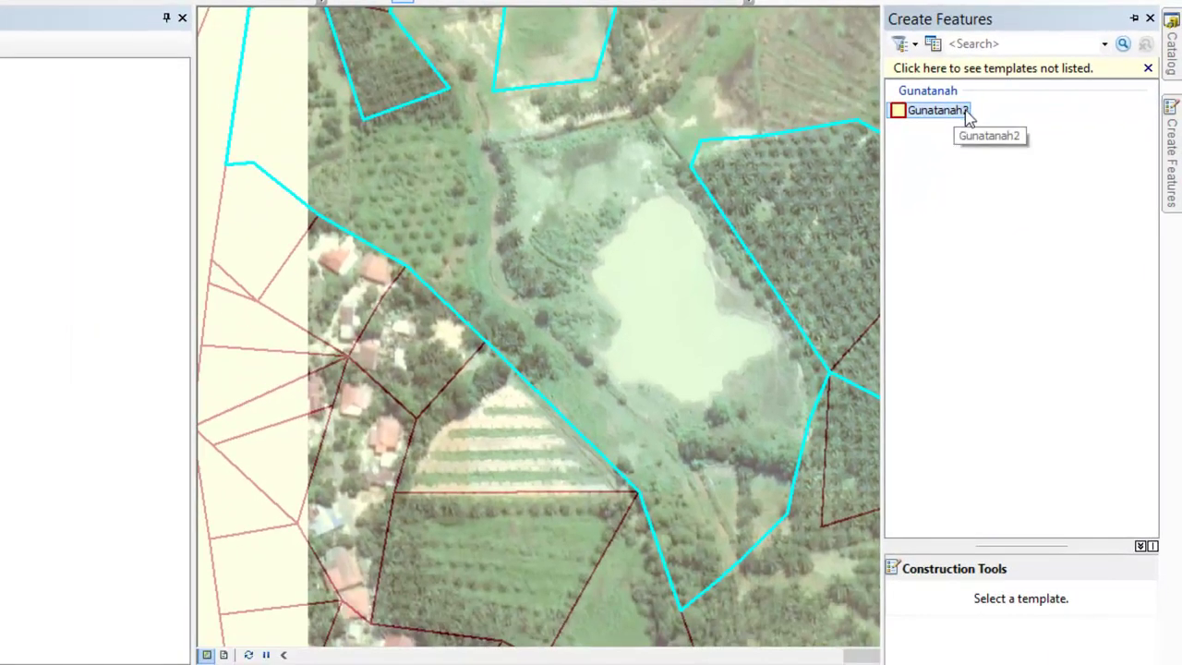
left_click(963, 109)
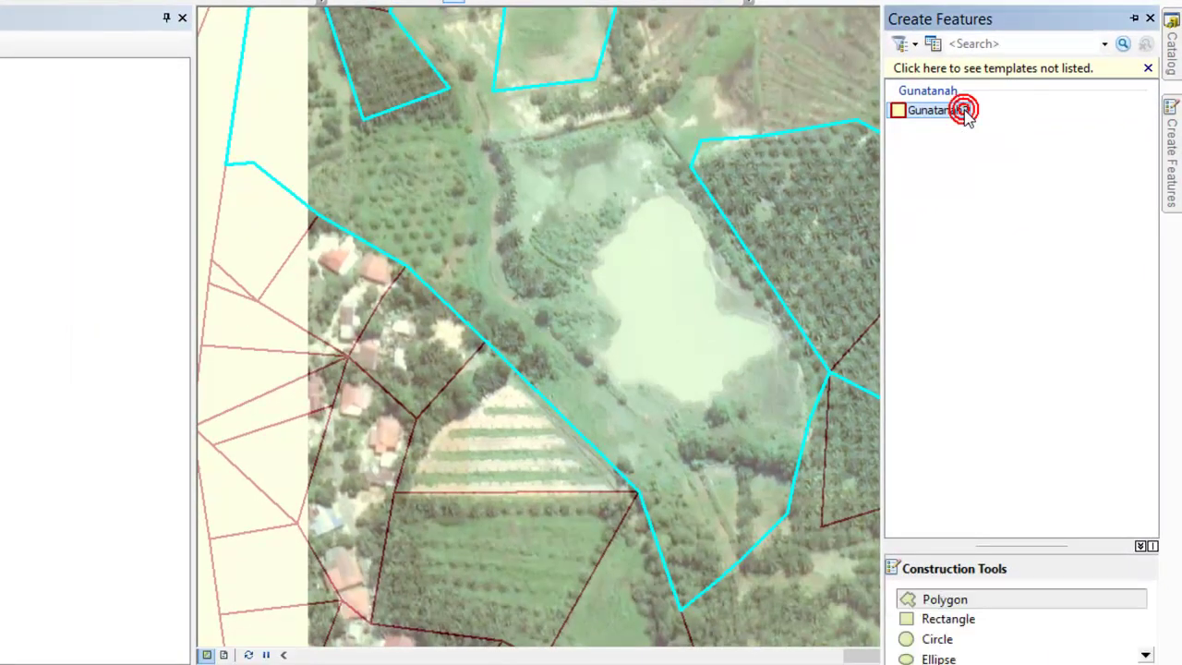
left_click_drag(1018, 546, 1019, 430)
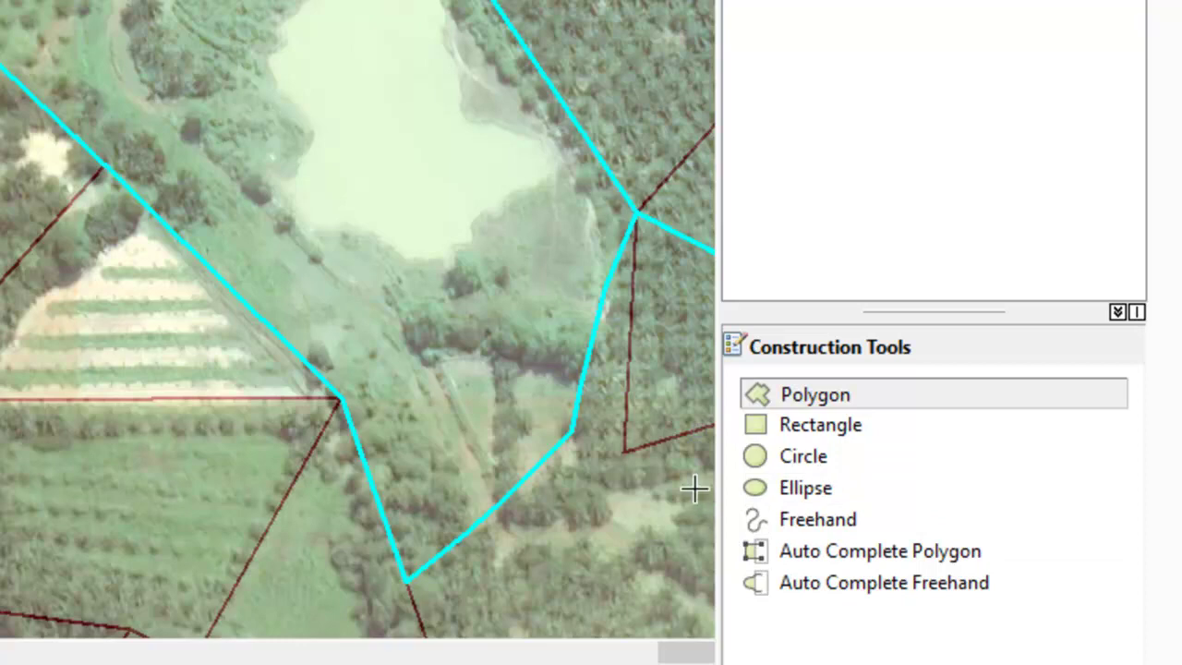
left_click(781, 407)
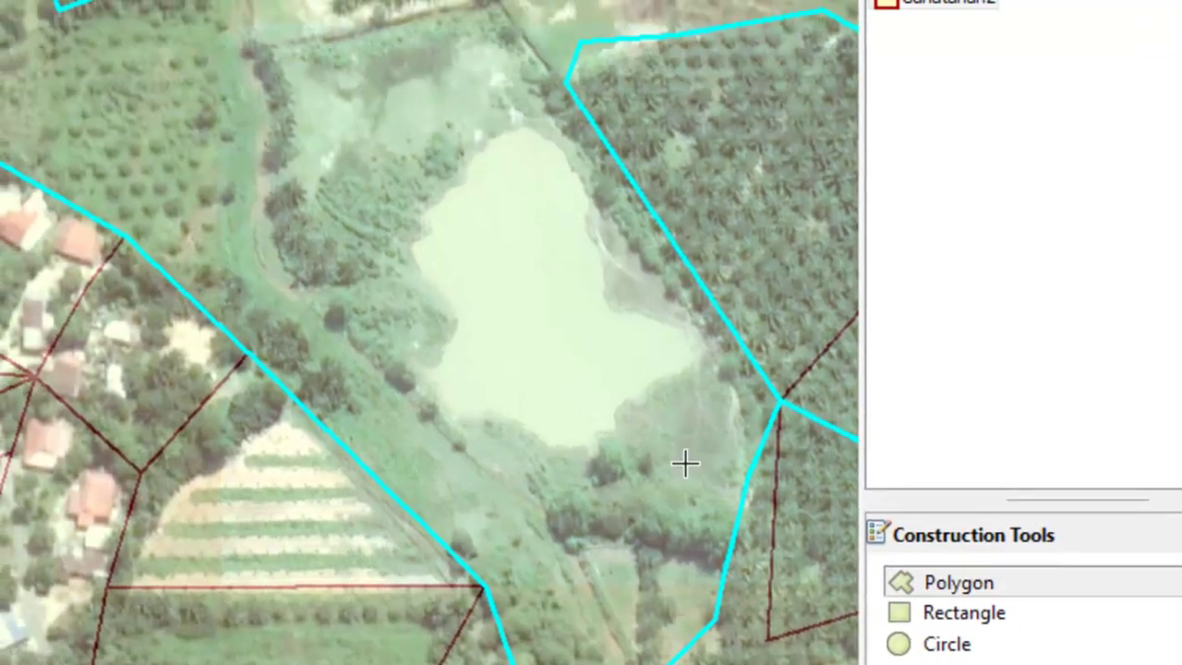
- Digitize a closed polygon along the pond's shoreline in the imagery
left_click(423, 212)
left_click(437, 195)
left_click(468, 175)
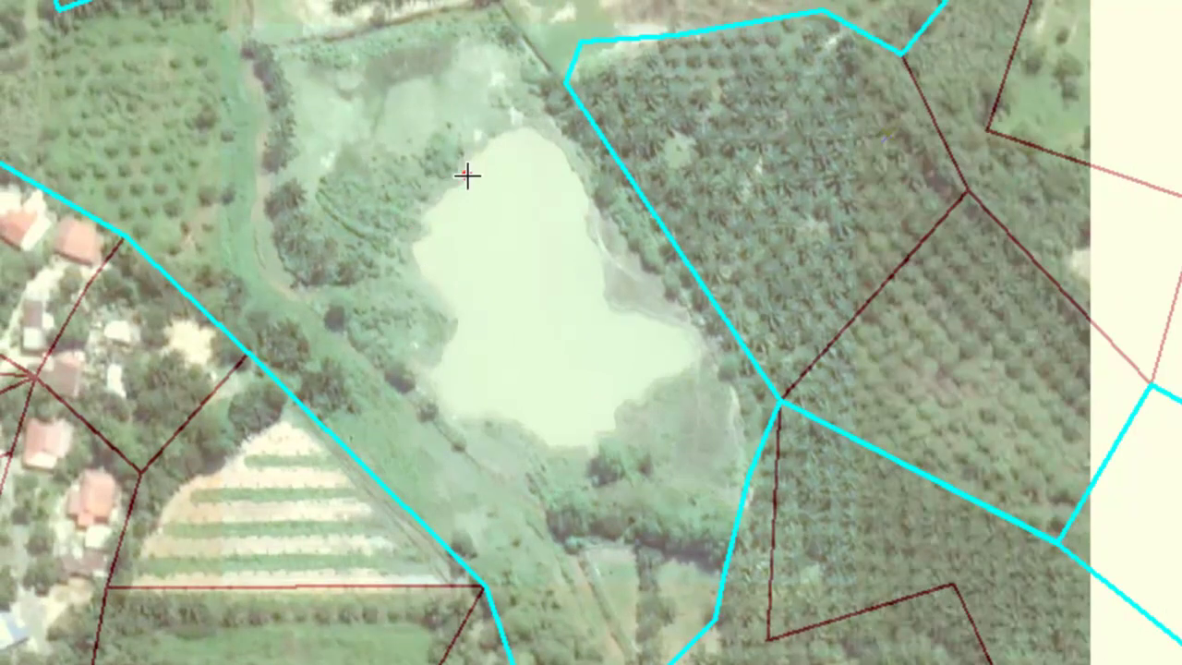
left_click(479, 154)
left_click(499, 133)
left_click(522, 121)
left_click(548, 137)
left_click(565, 164)
left_click(587, 183)
left_click(592, 218)
left_click(592, 244)
left_click(606, 269)
left_click(625, 293)
left_click(654, 313)
left_click(682, 324)
left_click(695, 342)
left_click(680, 365)
left_click(641, 386)
left_click(616, 407)
left_click(601, 442)
left_click(561, 451)
left_click(517, 427)
left_click(485, 424)
left_click(448, 408)
left_click(430, 391)
left_click(433, 366)
left_click(445, 335)
left_click(445, 310)
left_click(433, 283)
left_click(412, 259)
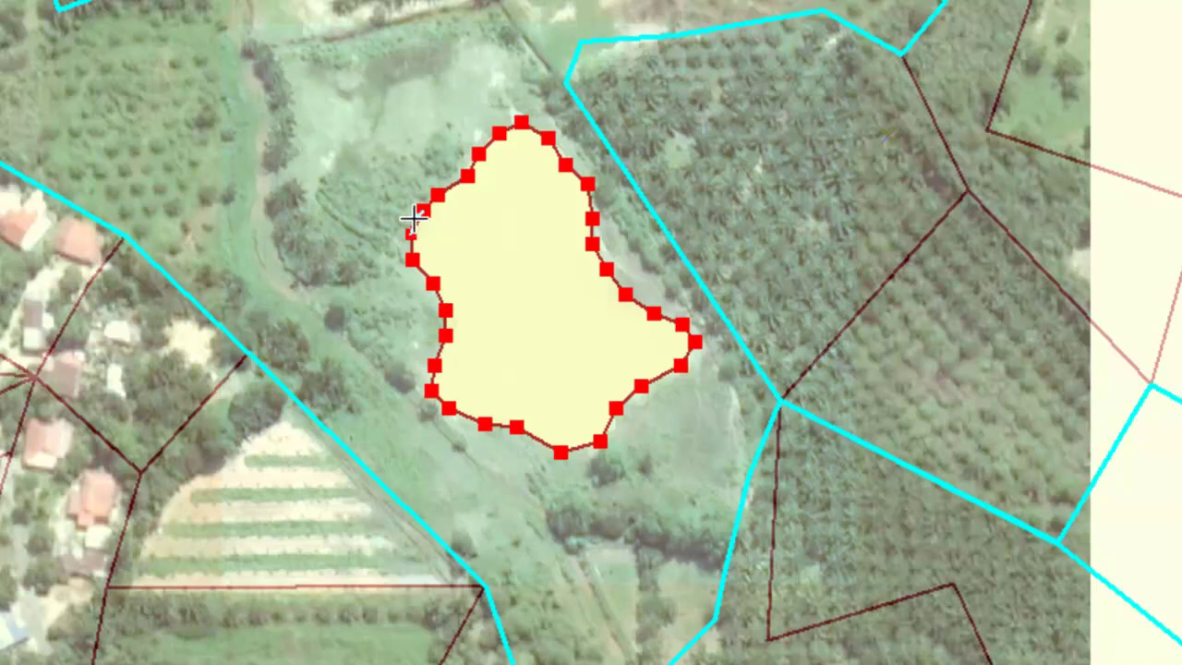
double_click(411, 219)
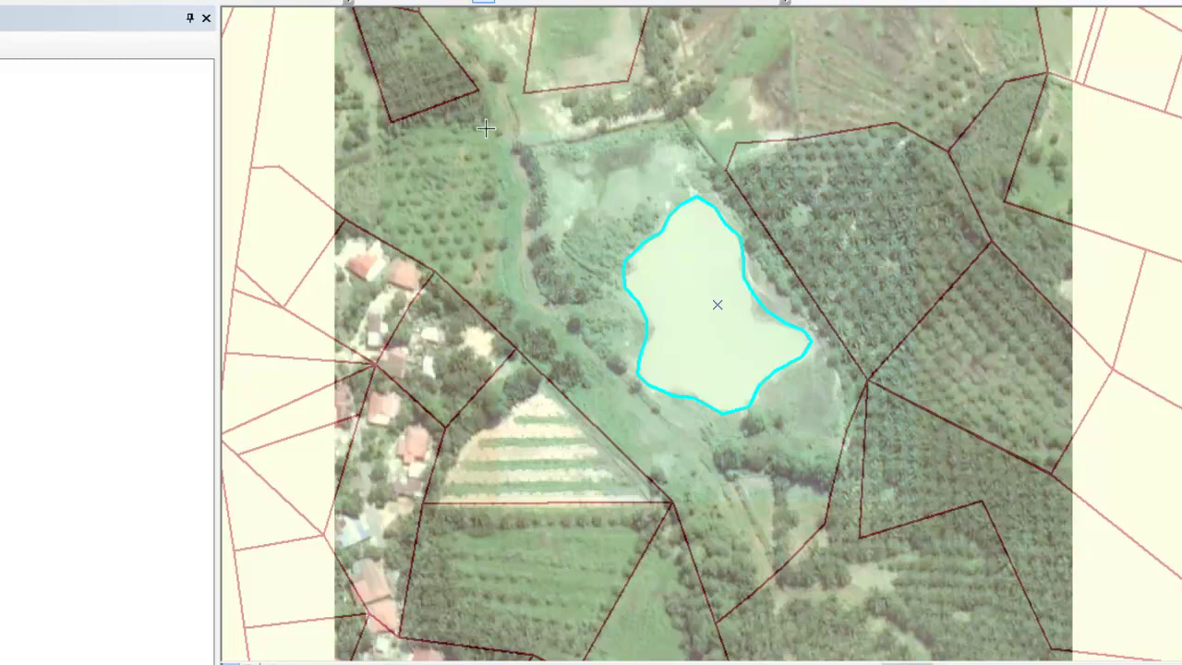
- Identify the parcel surrounding the new pond polygon, check its GUNATANAH land use, and close the results
left_click(118, 2)
left_click(608, 193)
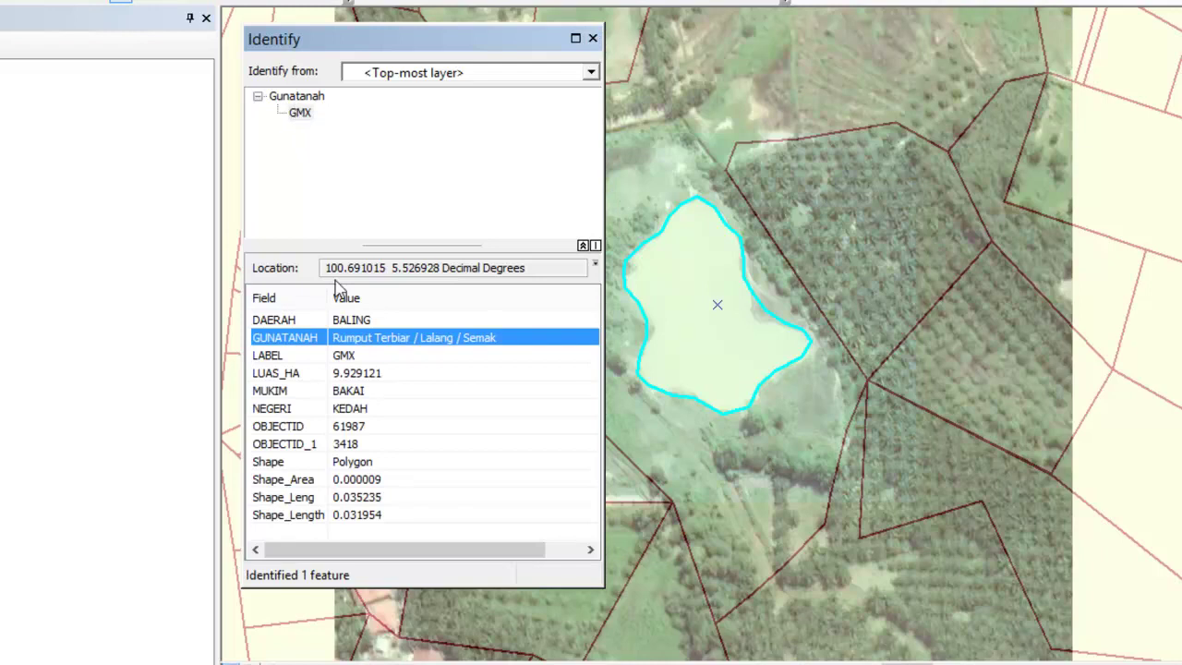
left_click(392, 339)
left_click(736, 99)
left_click(592, 39)
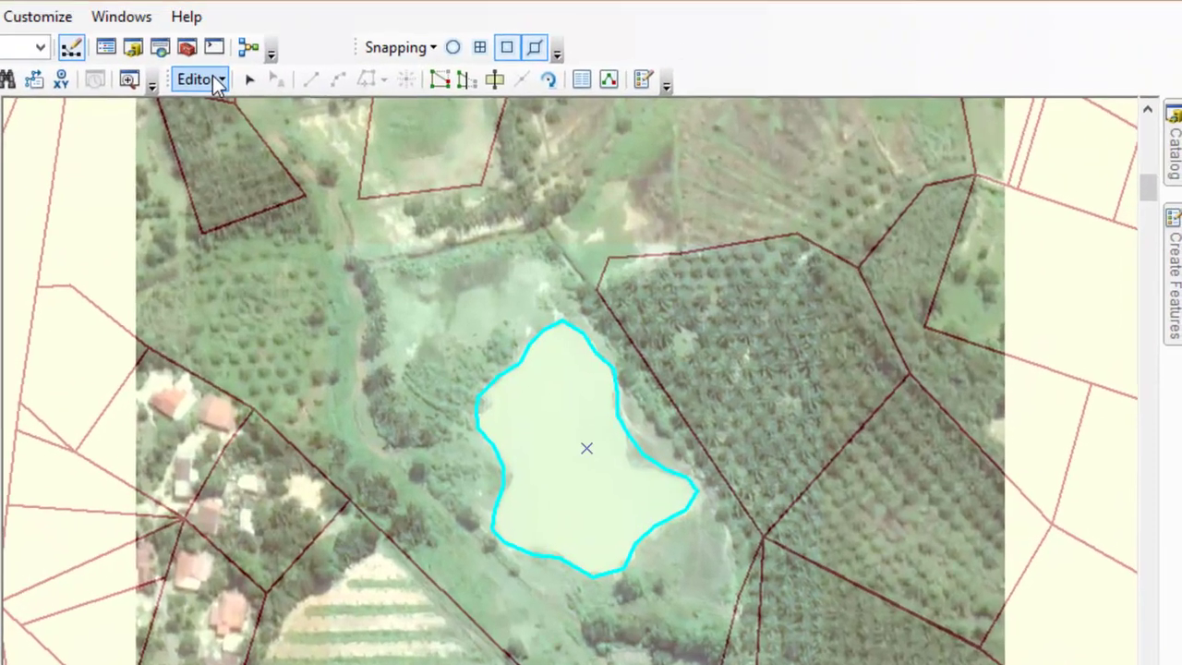
- Clip the underlying parcel with the pond polygon, using a 0.000 buffer distance and discarding the area that intersects
left_click(395, 2)
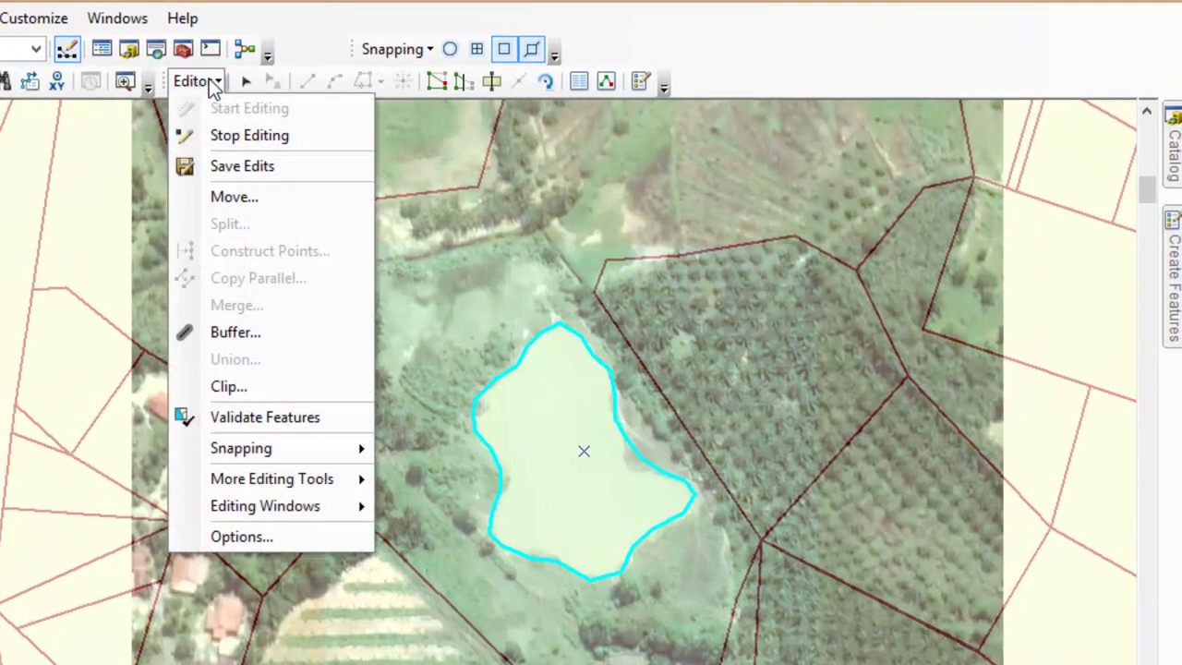
left_click(271, 385)
left_click_drag(374, 328, 361, 172)
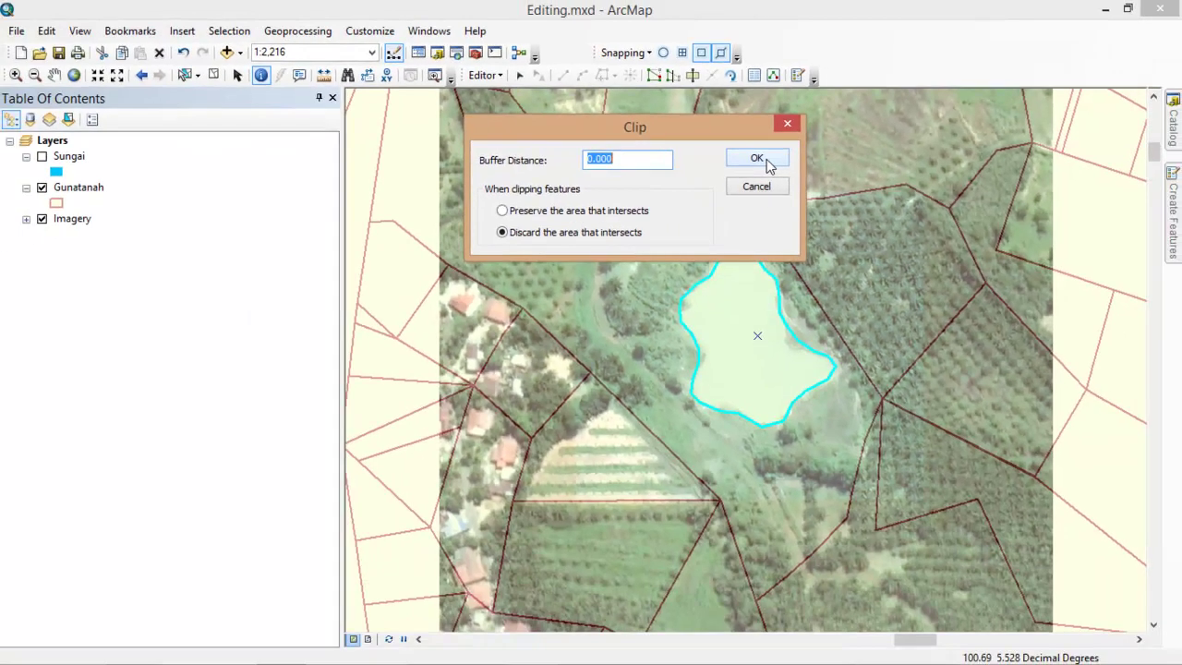
left_click(757, 159)
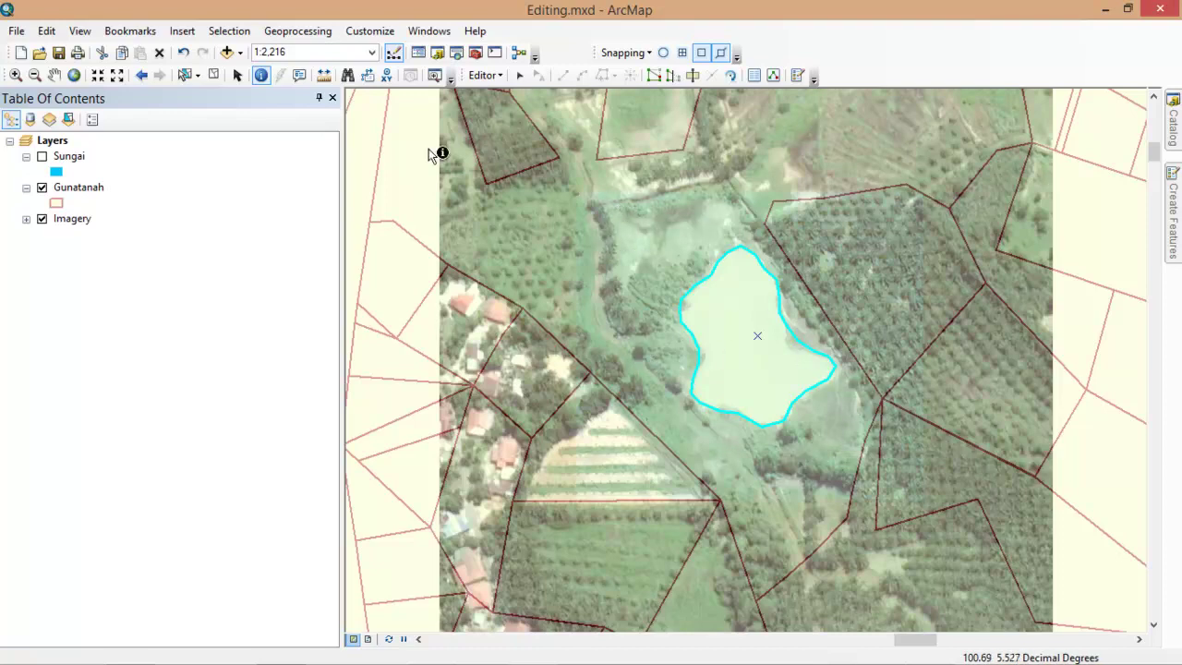
- Identify the surrounding parcel and the pond polygon in turn to verify the clip, and close the results
left_click(679, 234)
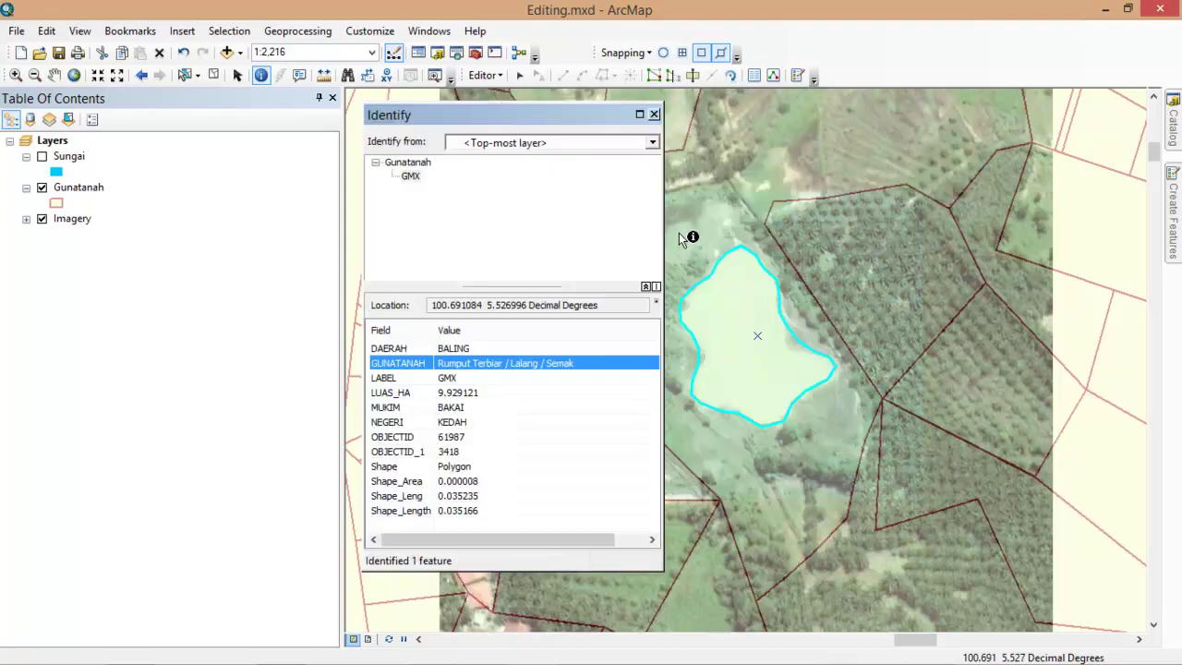
left_click(702, 214)
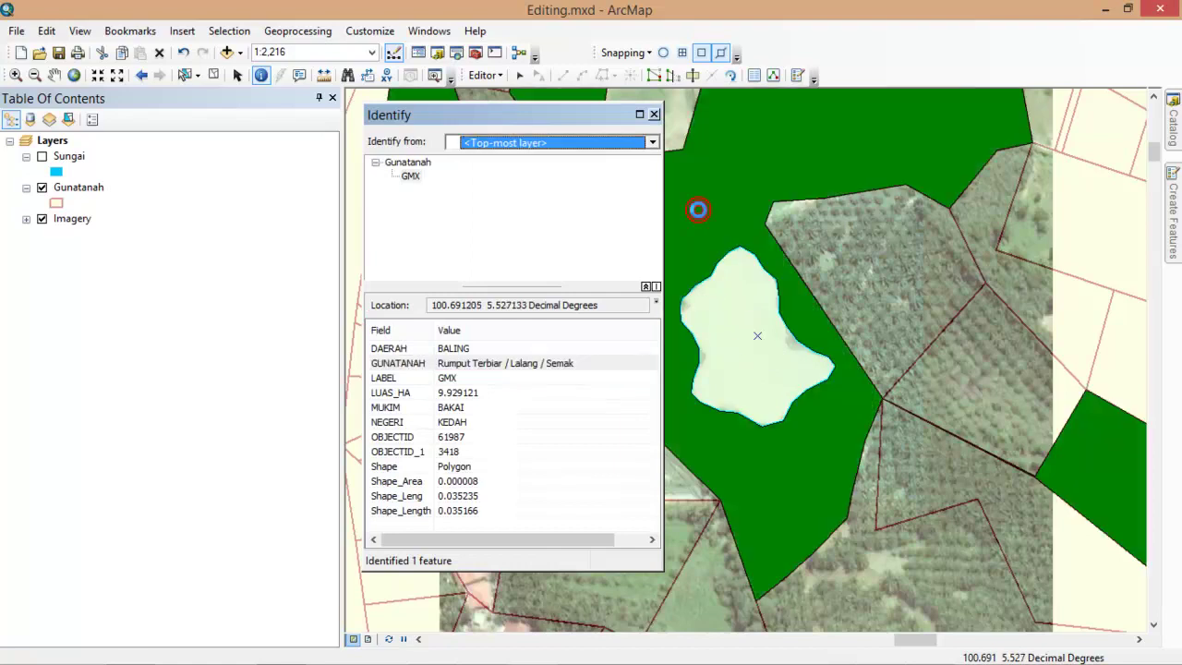
left_click(701, 215)
left_click(701, 214)
left_click(701, 214)
left_click(701, 214)
left_click(701, 214)
left_click(742, 329)
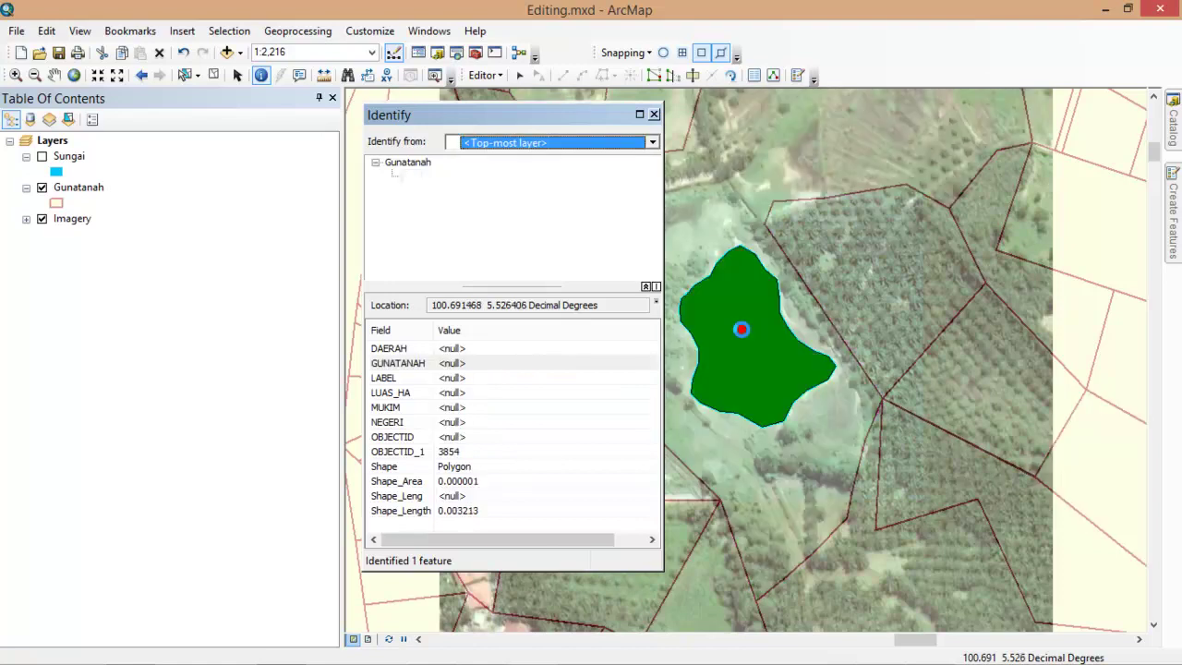
left_click(703, 213)
left_click(752, 318)
left_click(711, 226)
left_click(744, 314)
left_click(712, 220)
left_click(745, 324)
left_click(654, 114)
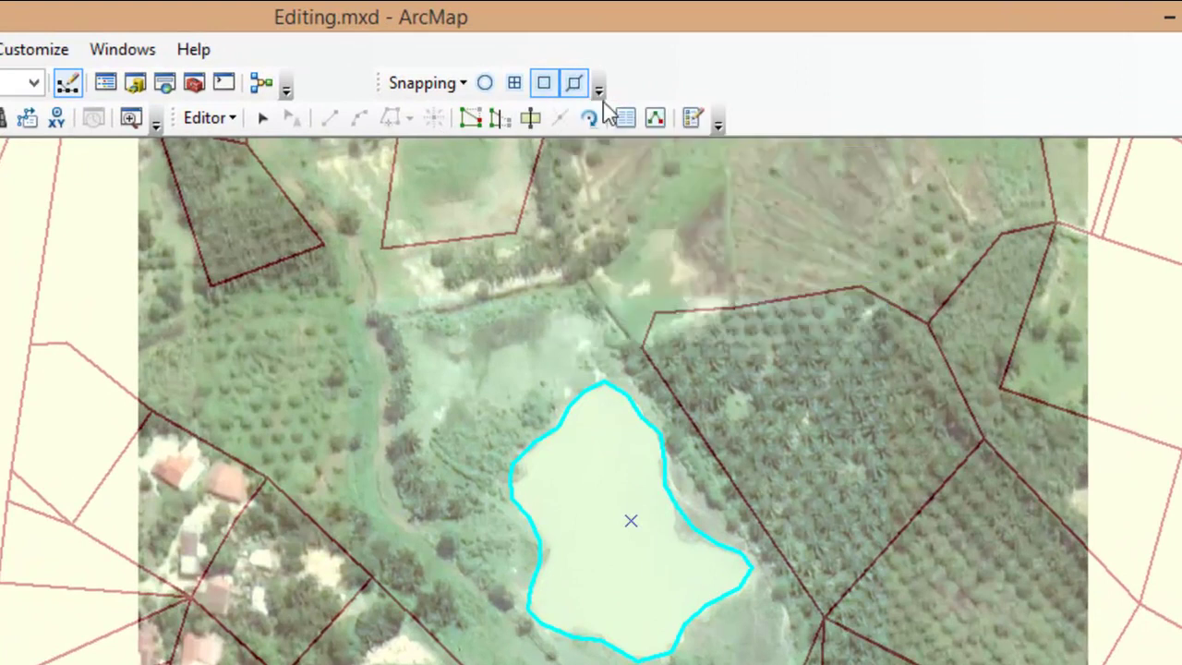
- Set the pond polygon's LABEL to 10W and its GUNATANAH to "Tasik / Kolam", and close the attributes
left_click(627, 119)
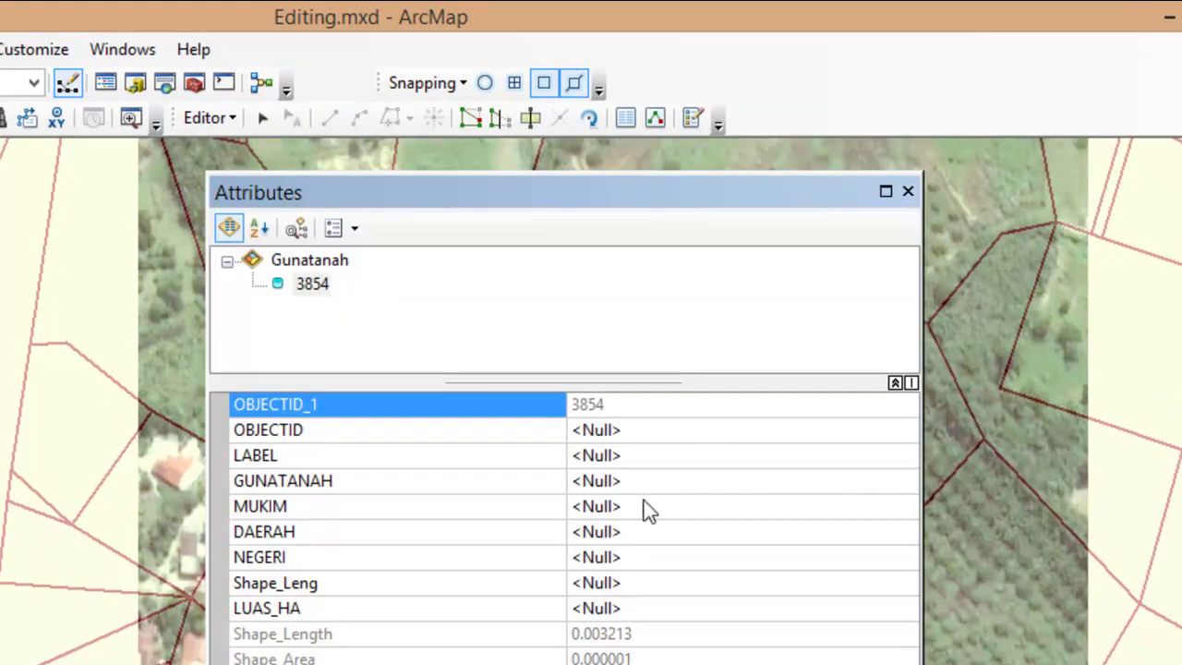
left_click(617, 455)
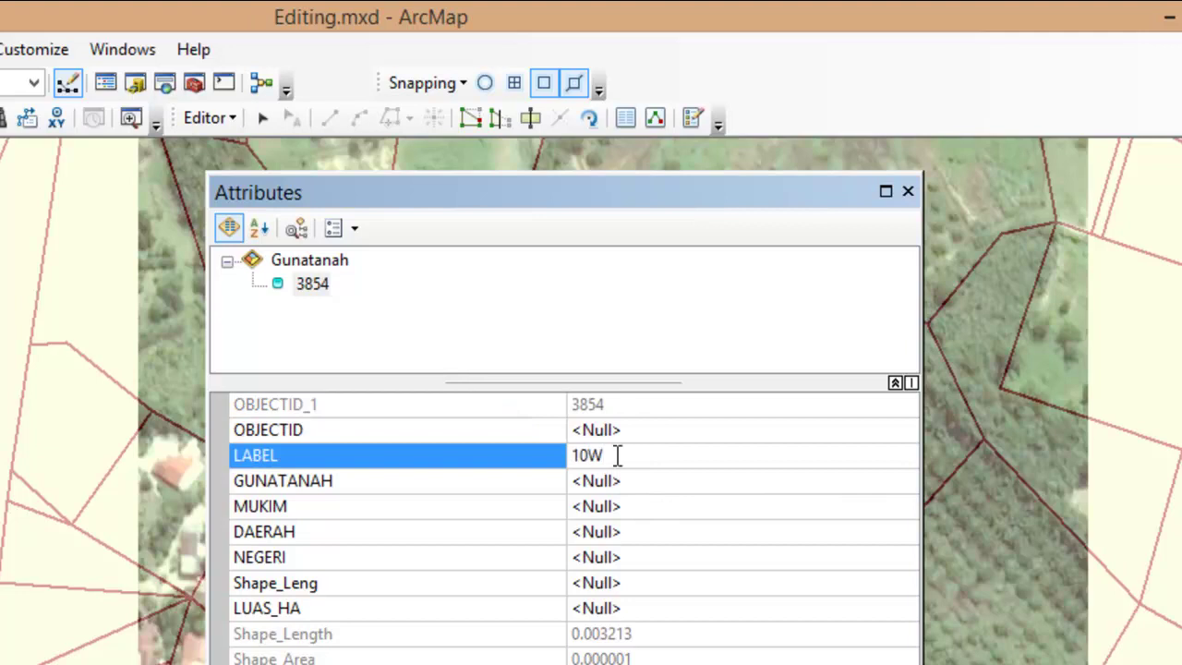
left_click(641, 476)
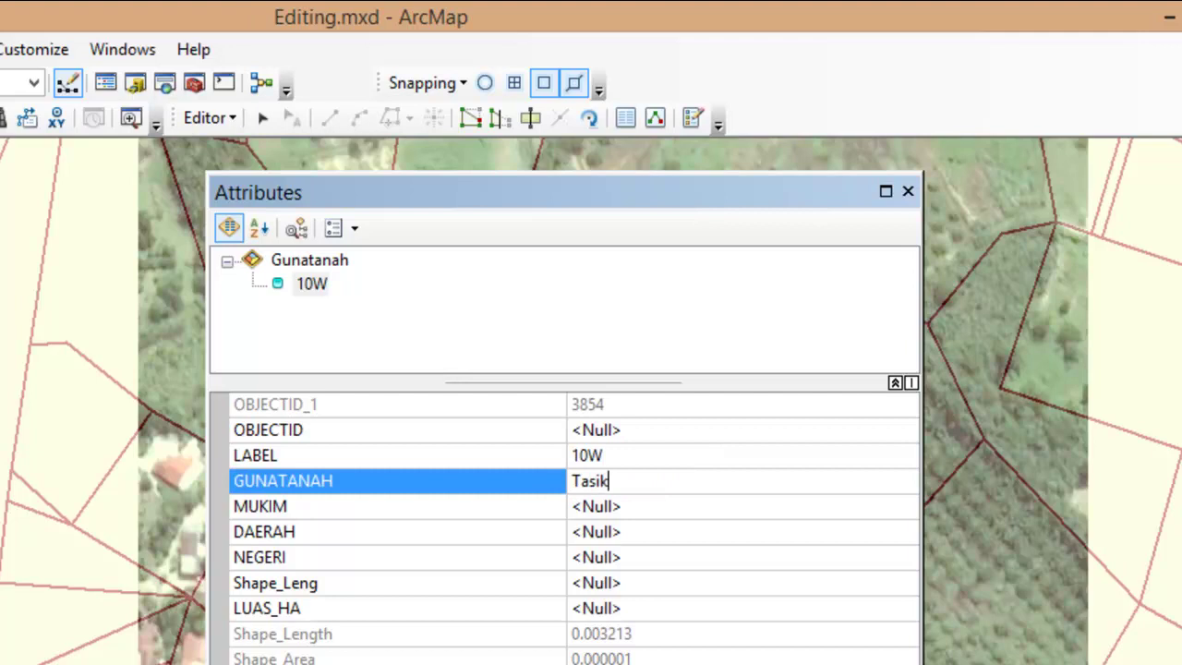
type("Tasik / Kolam")
key("Return")
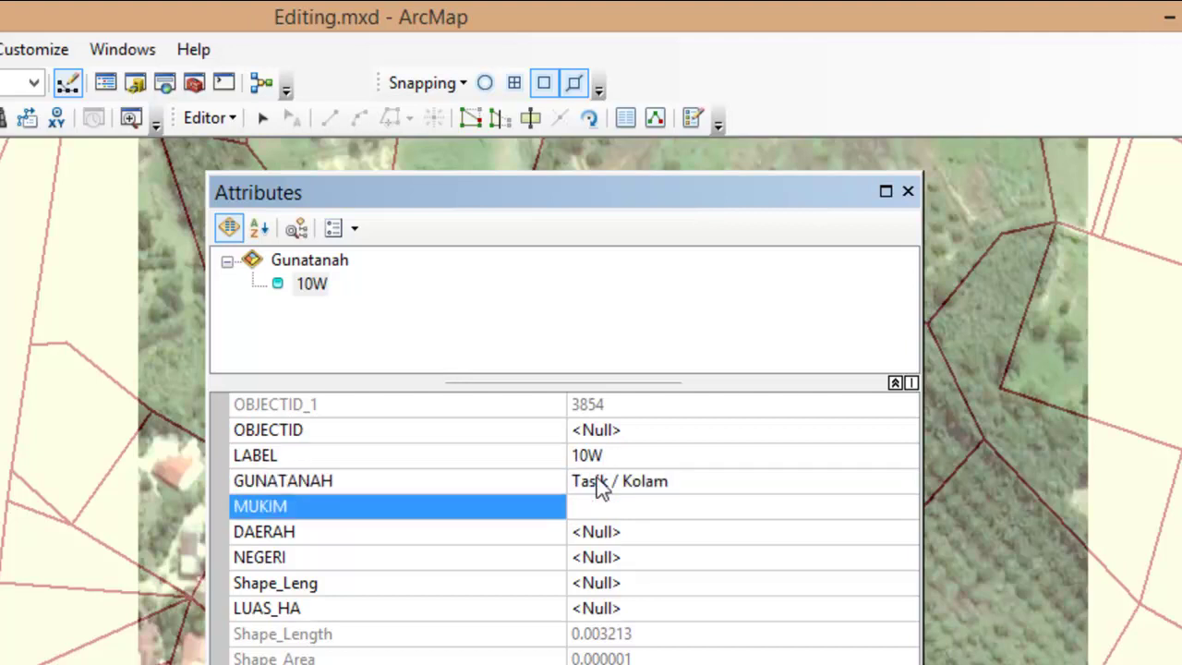
left_click(909, 191)
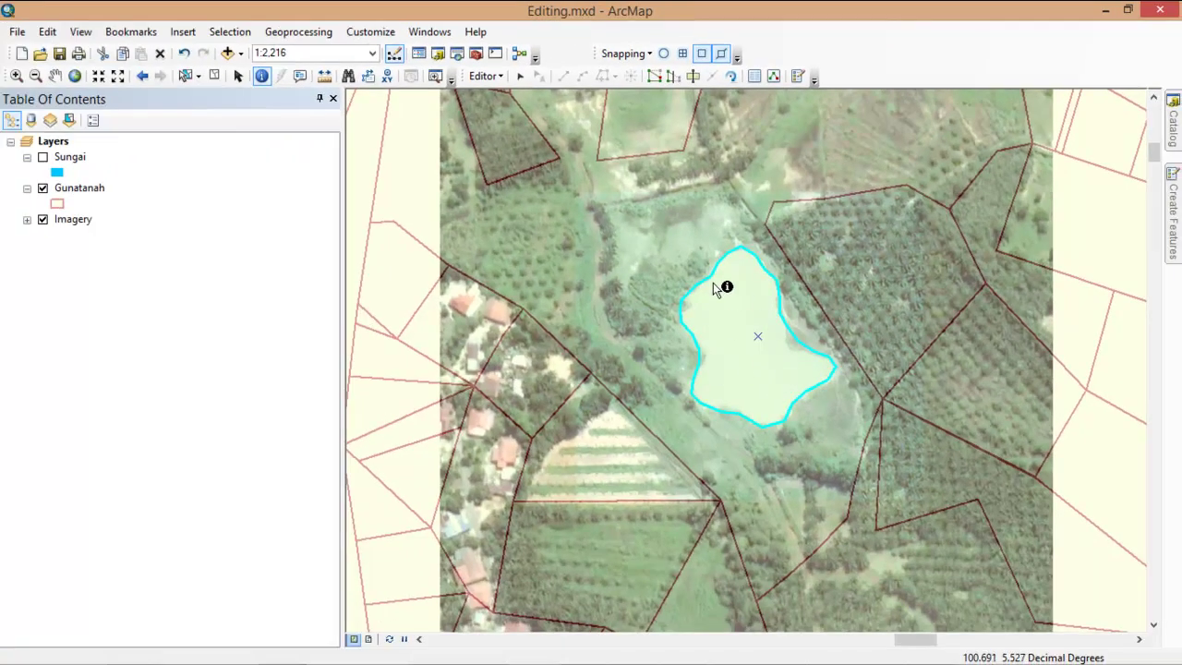
- Go to the Update 10R bookmark, identify the long parcel beside the river course to check its LABEL and GUNATANAH, and close the results
left_click(135, 33)
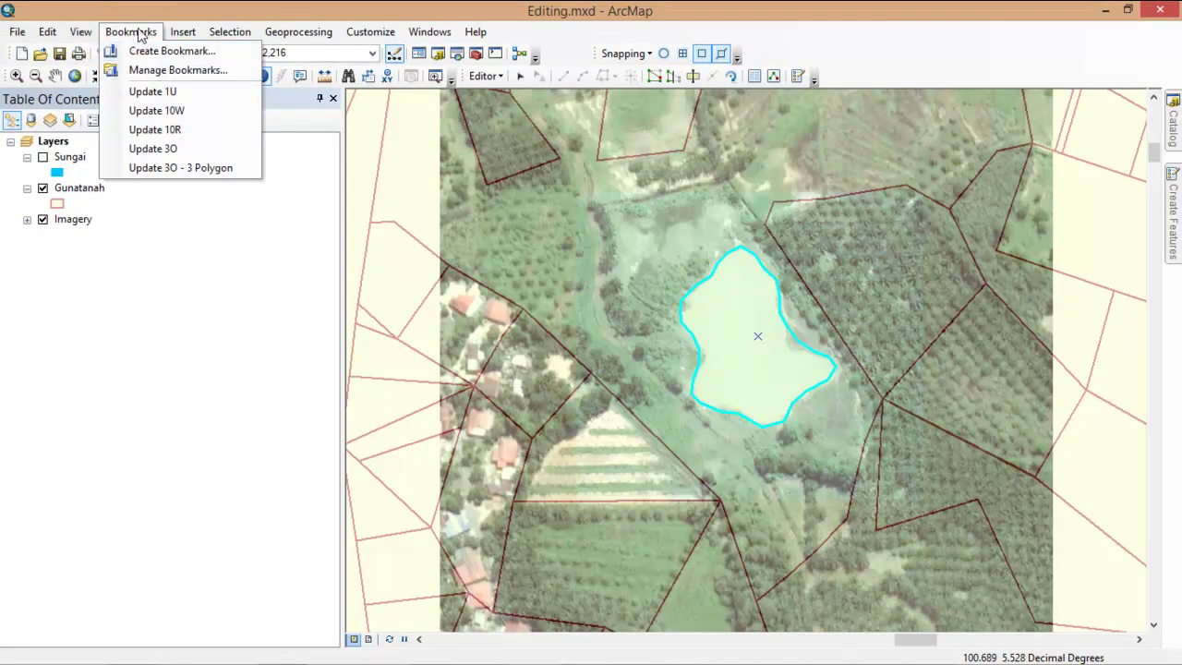
left_click(201, 136)
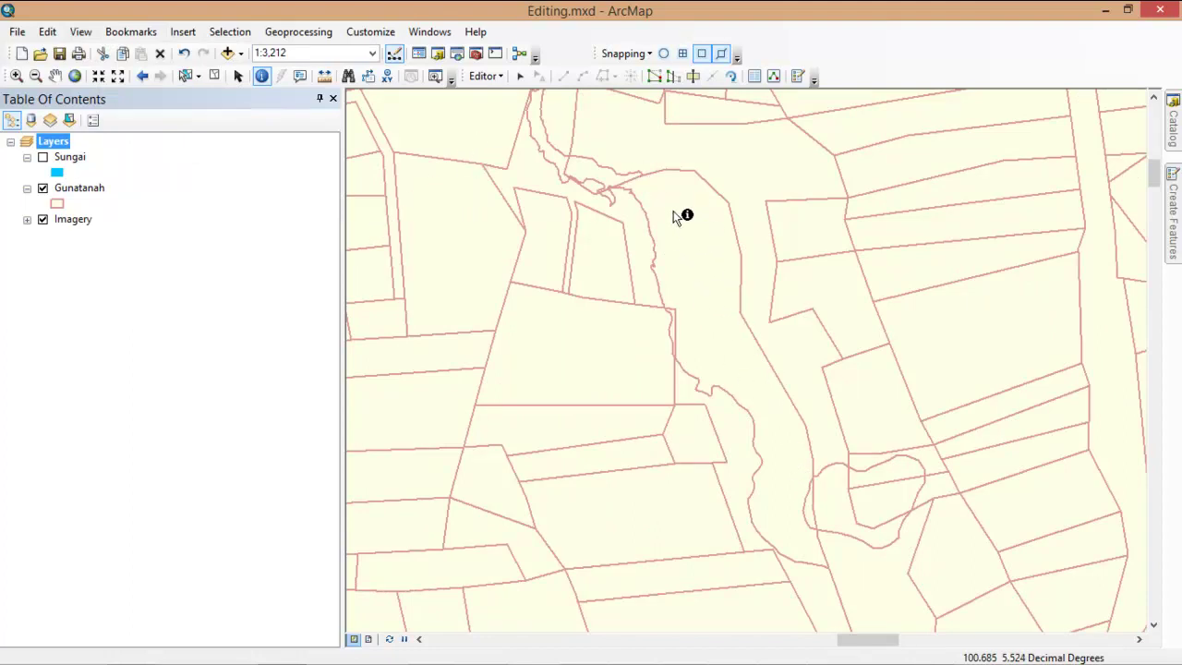
left_click(712, 255)
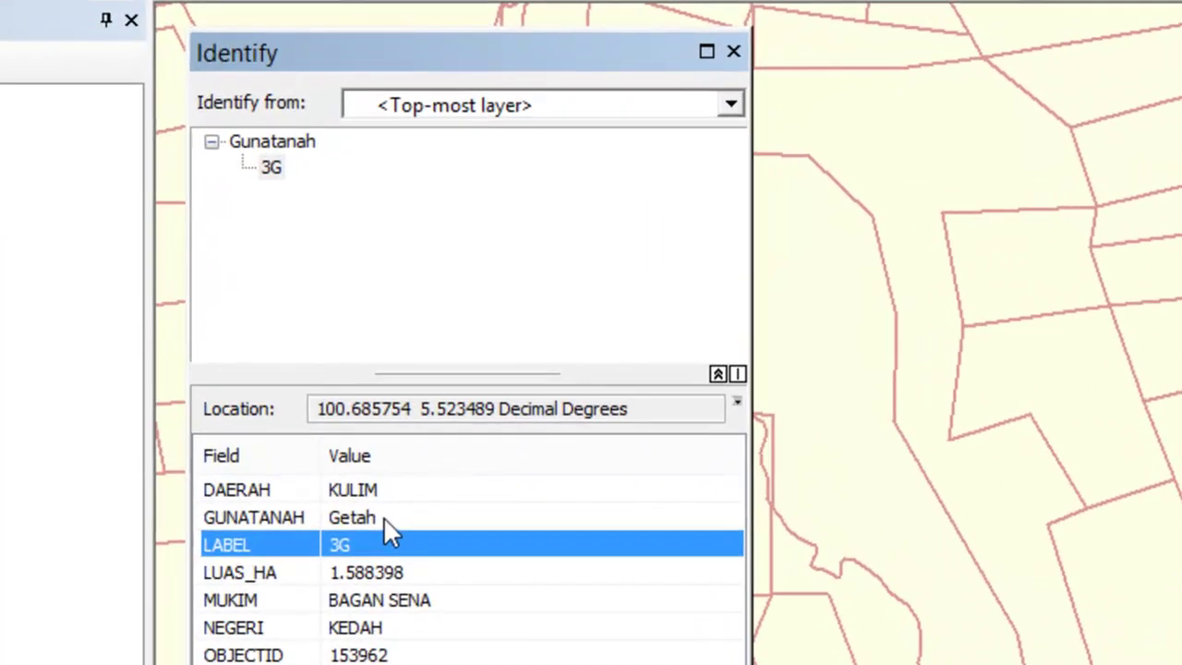
left_click(384, 519)
left_click(382, 543)
left_click(391, 519)
left_click(395, 544)
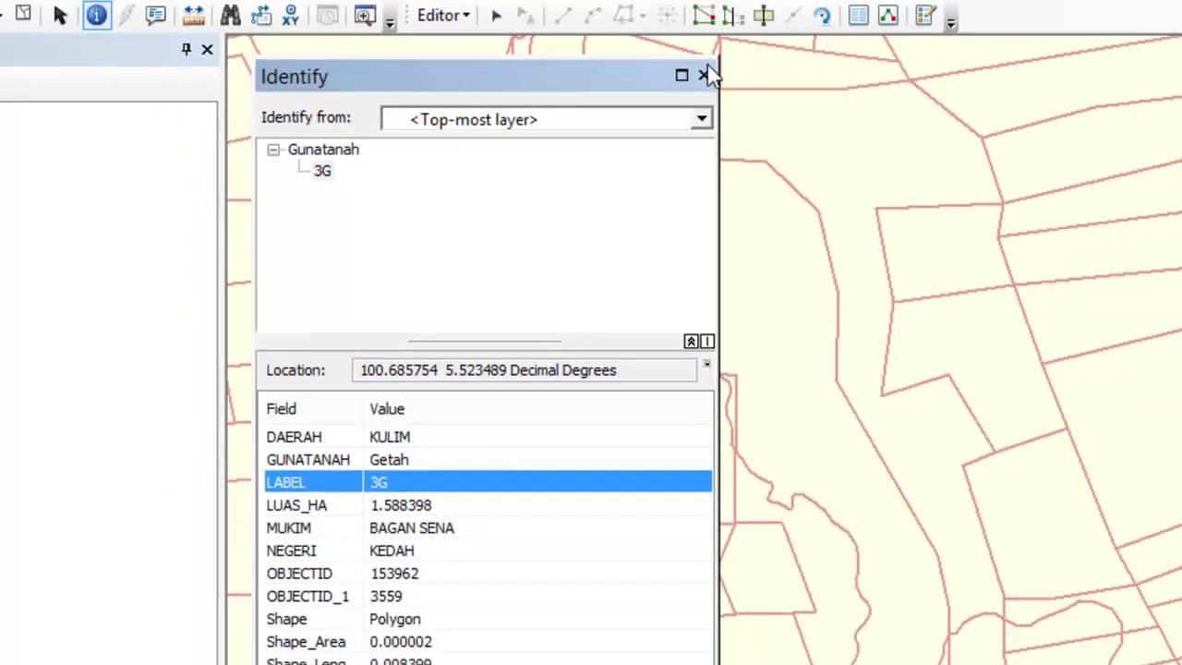
left_click(707, 74)
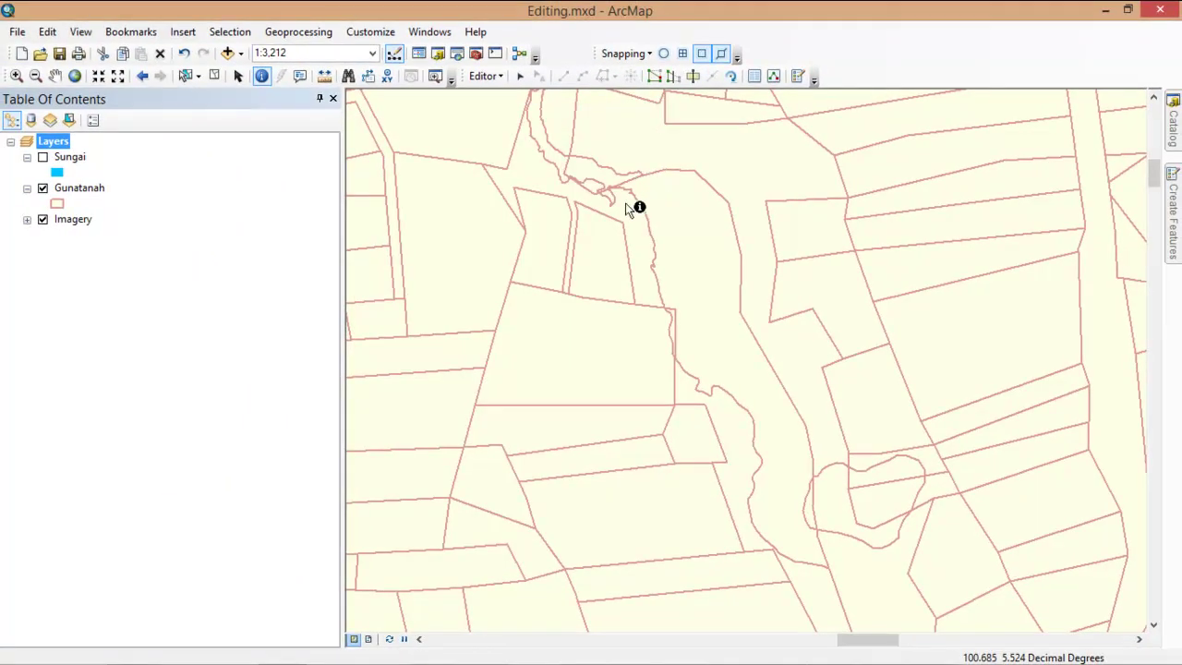
- Show the Sungai layer, select the long Gunatanah parcel beneath the river, and cut it by tracing the river's eastern edge
left_click(43, 157)
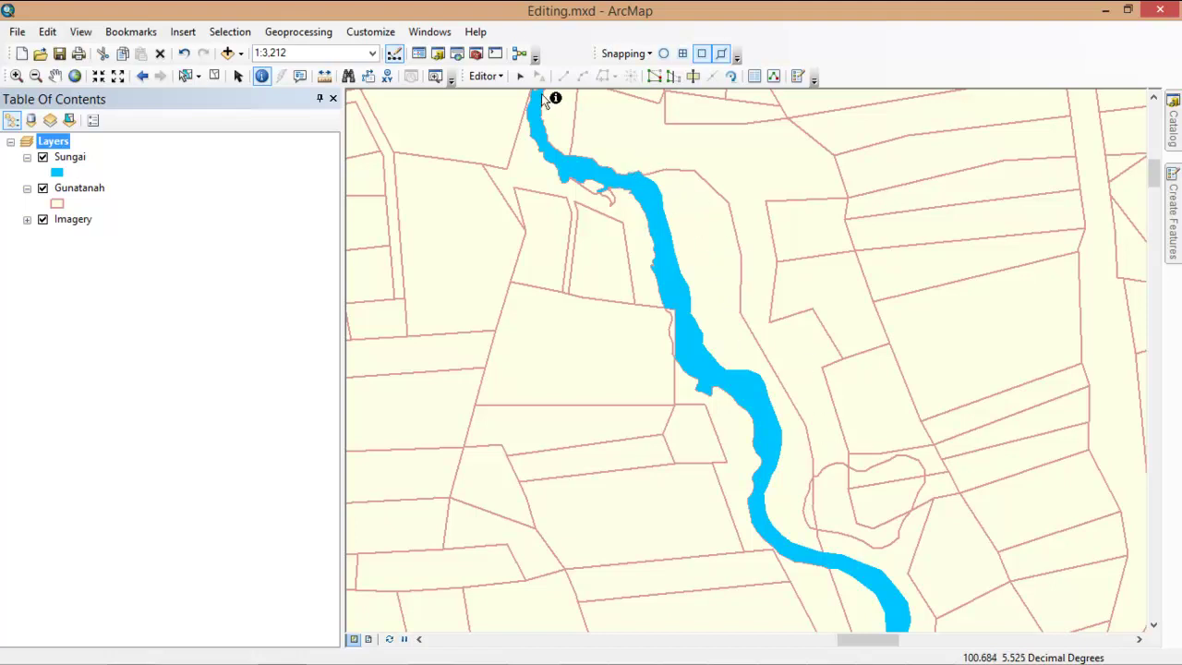
left_click(520, 77)
left_click(718, 261)
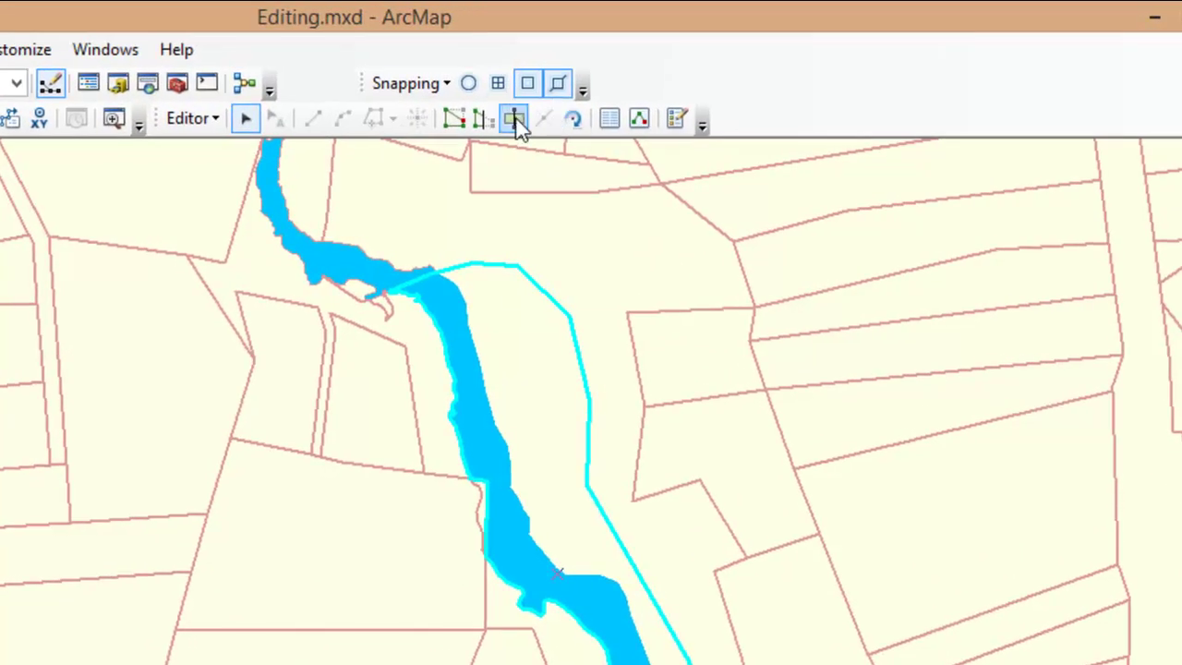
left_click(515, 123)
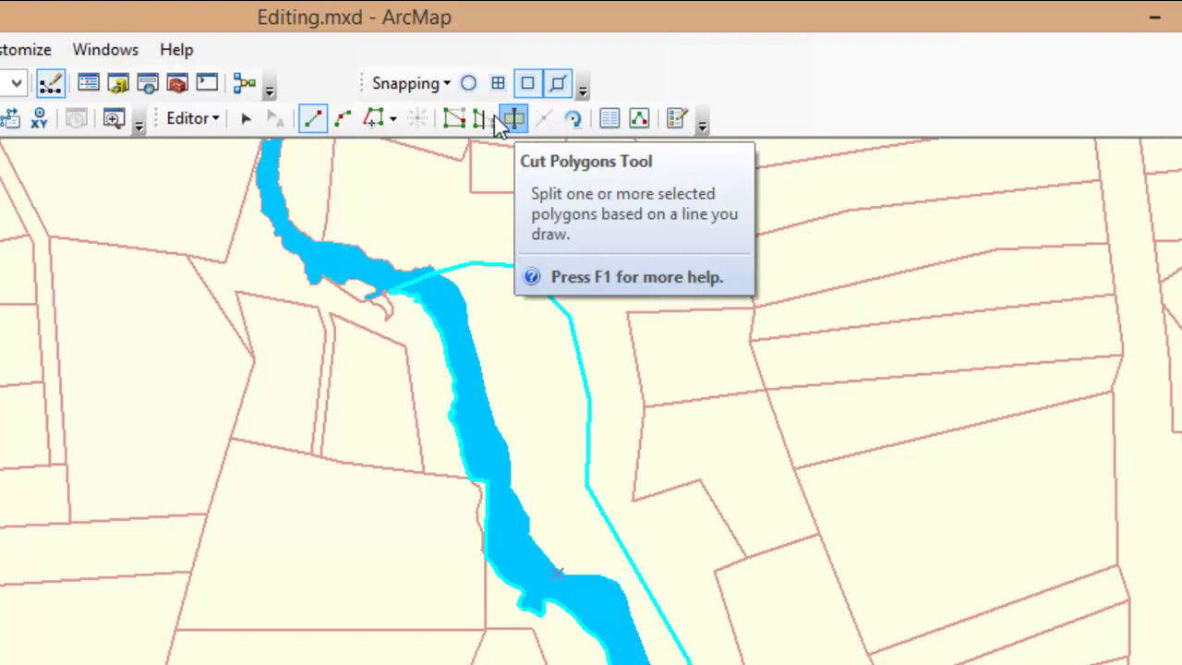
left_click(374, 128)
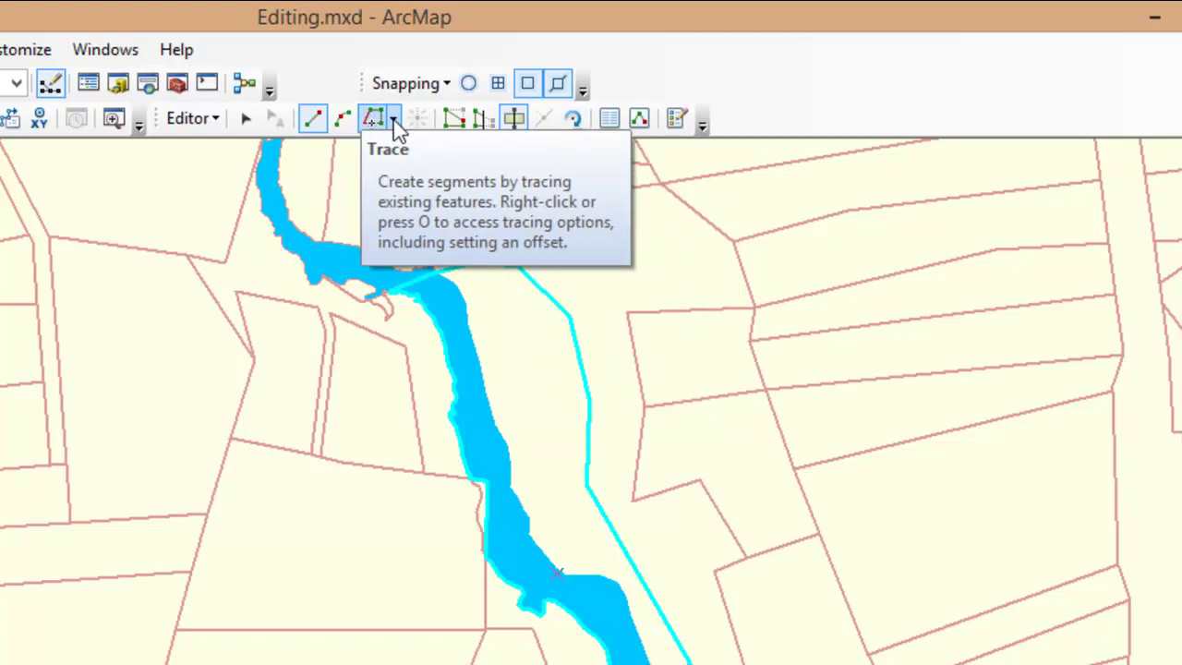
left_click(395, 123)
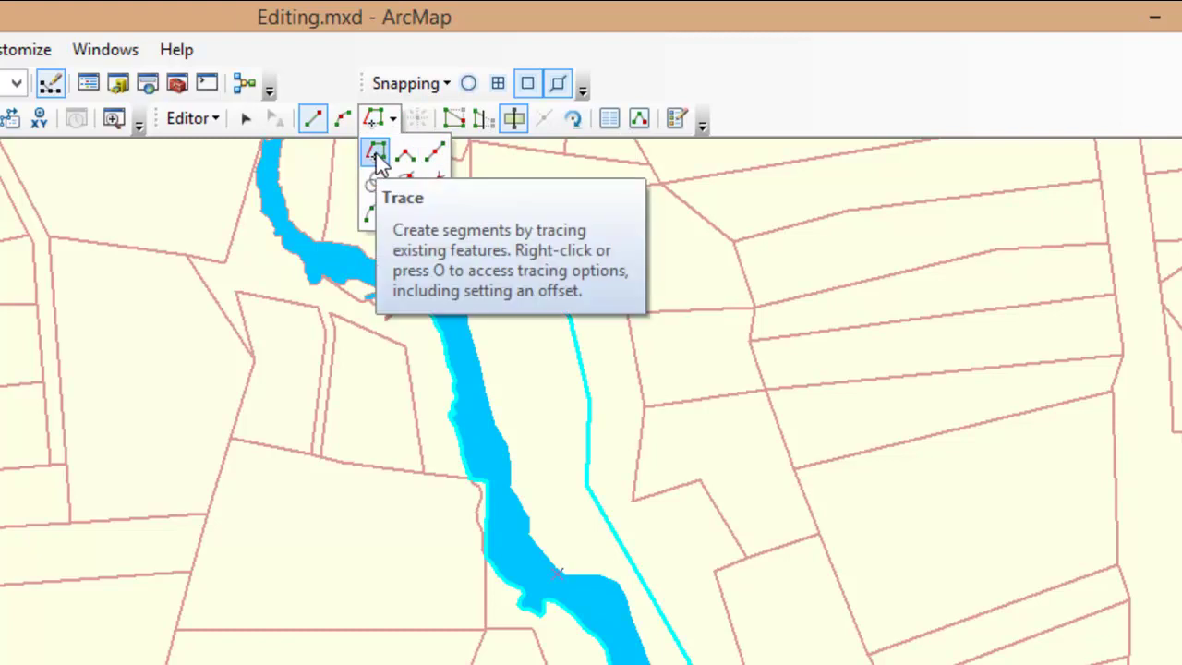
left_click(379, 153)
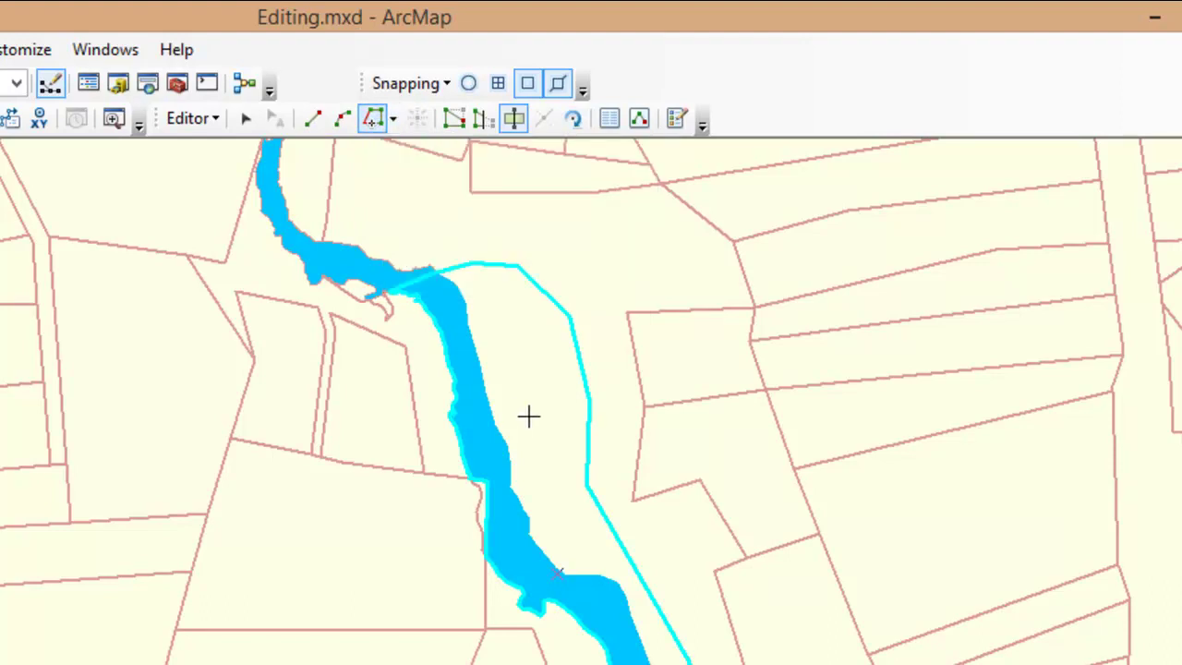
left_click(438, 271)
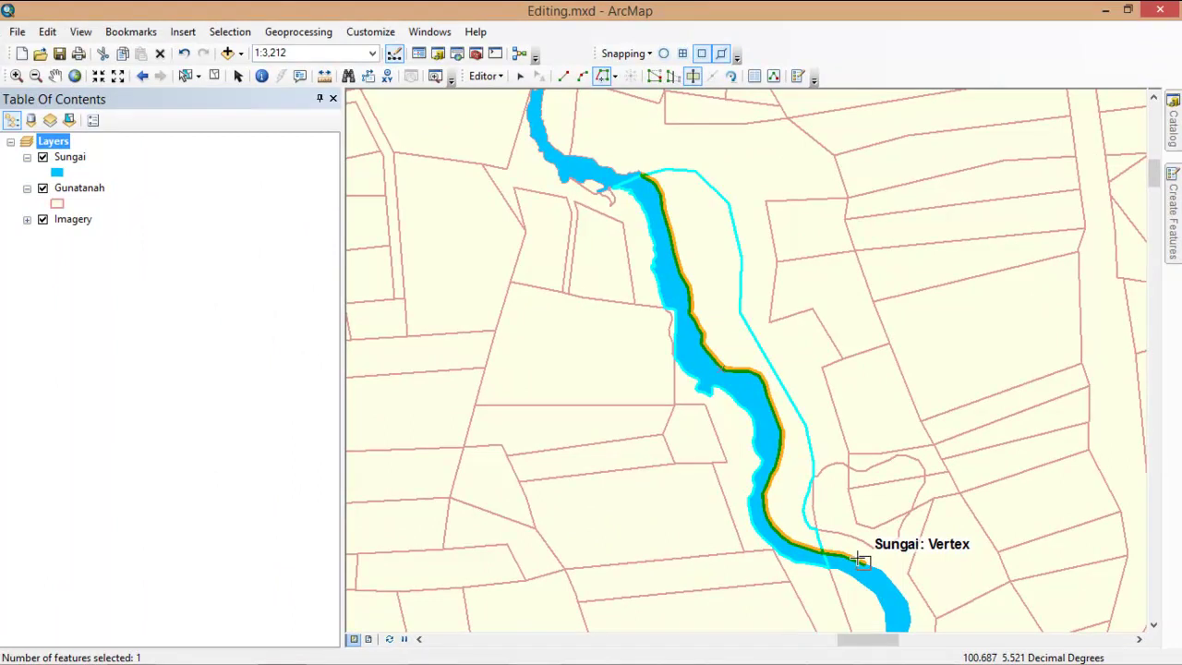
double_click(860, 560)
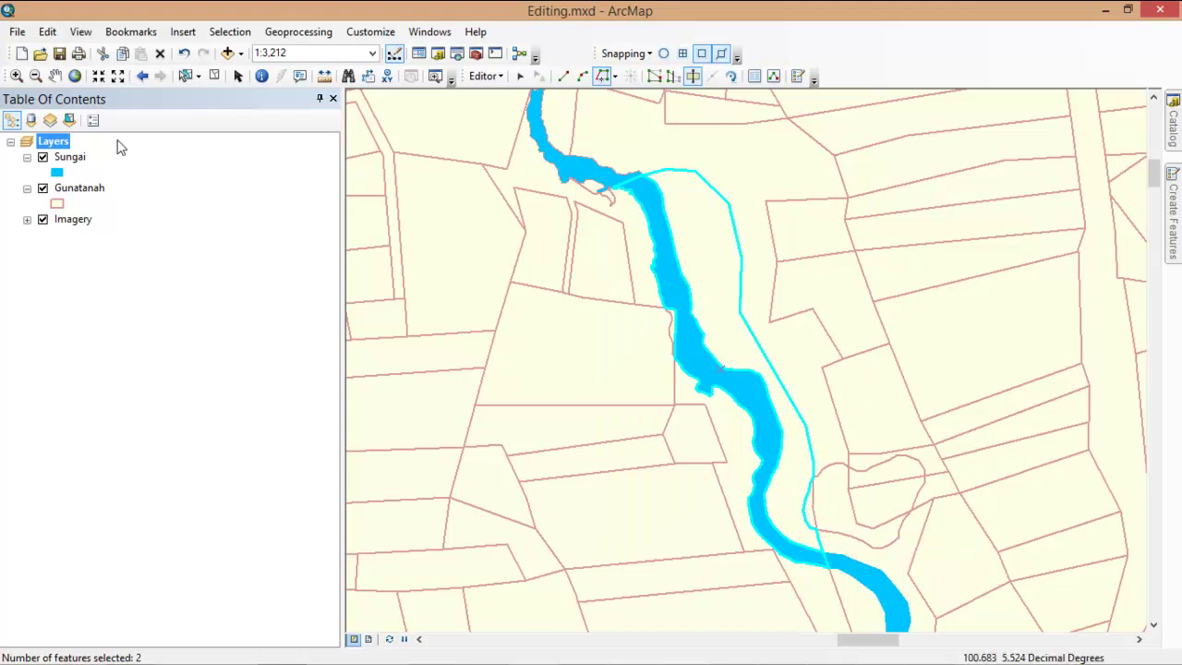
- Toggle the Sungai layer's visibility to compare the new cut line with the river, leaving the layer hidden
left_click(43, 157)
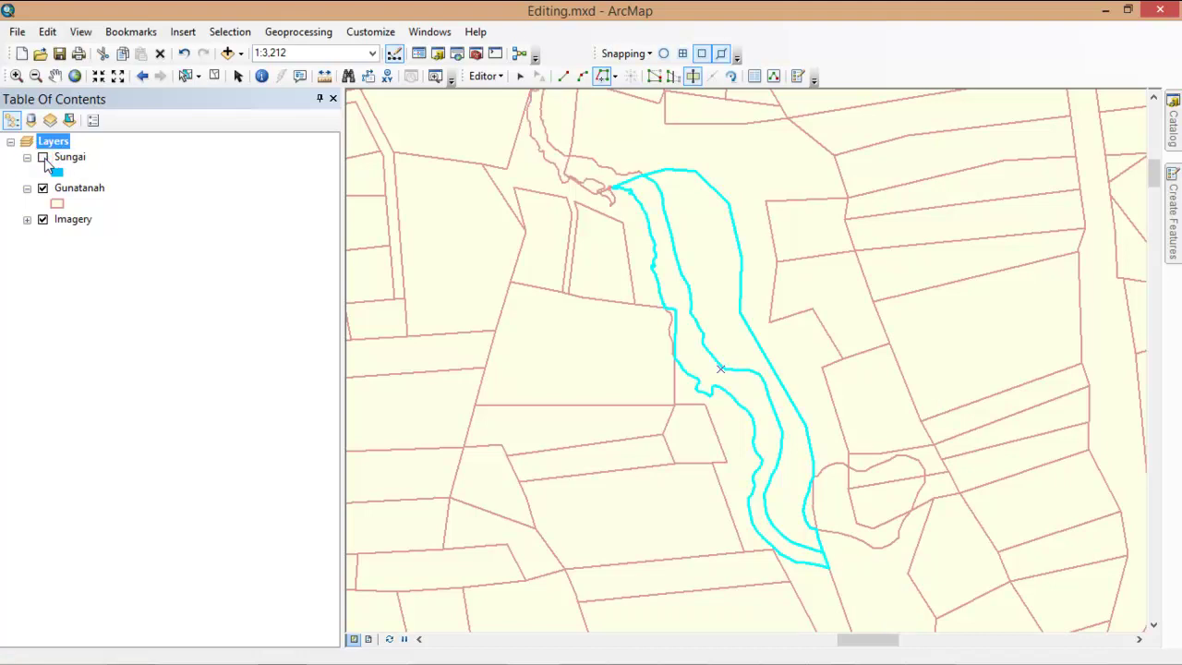
left_click(42, 157)
left_click(42, 157)
left_click(43, 157)
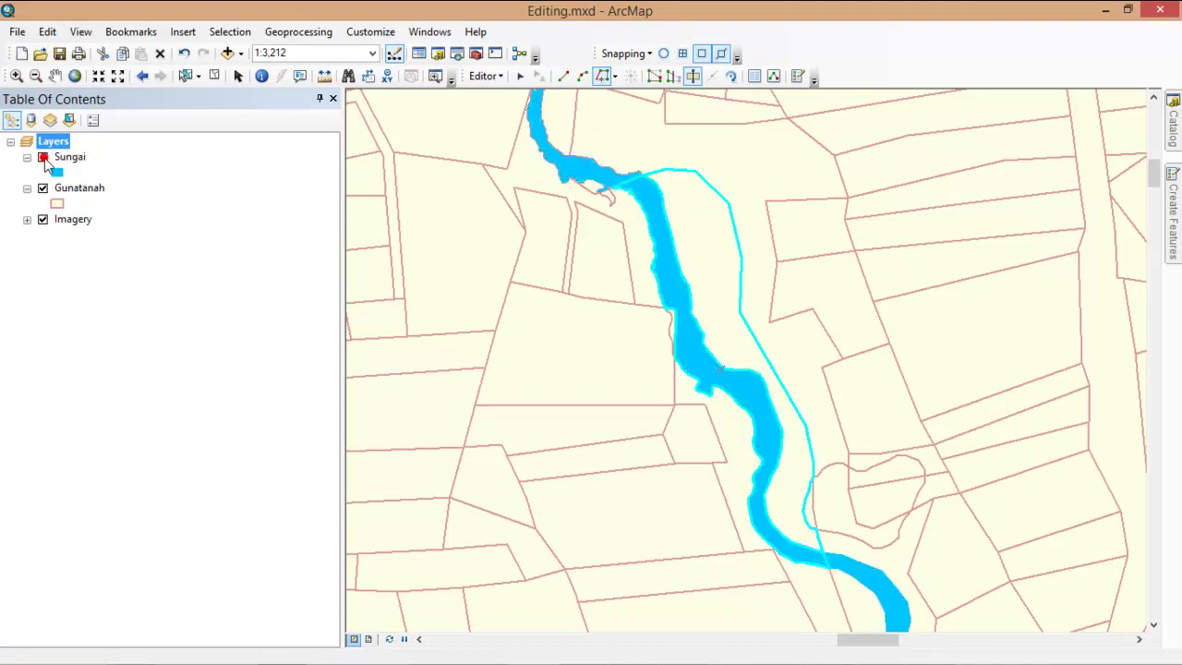
left_click(43, 157)
left_click(42, 157)
left_click(42, 157)
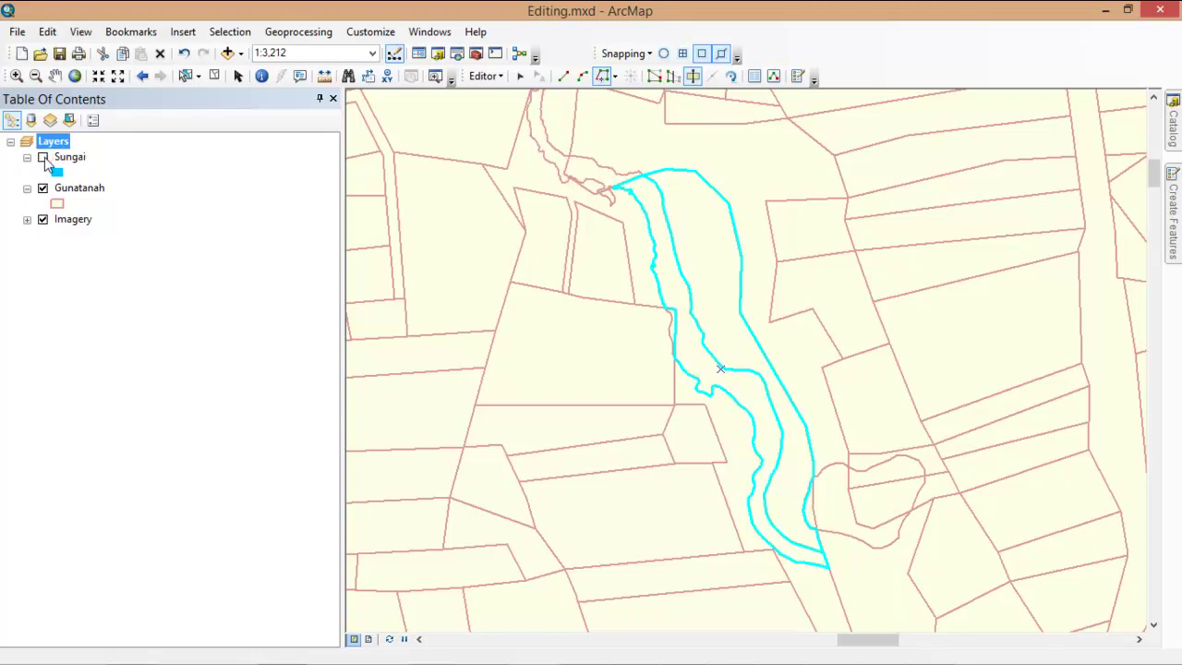
- Identify both parts of the cut parcel to check their attributes, moving the results window aside, and close the results
left_click(262, 77)
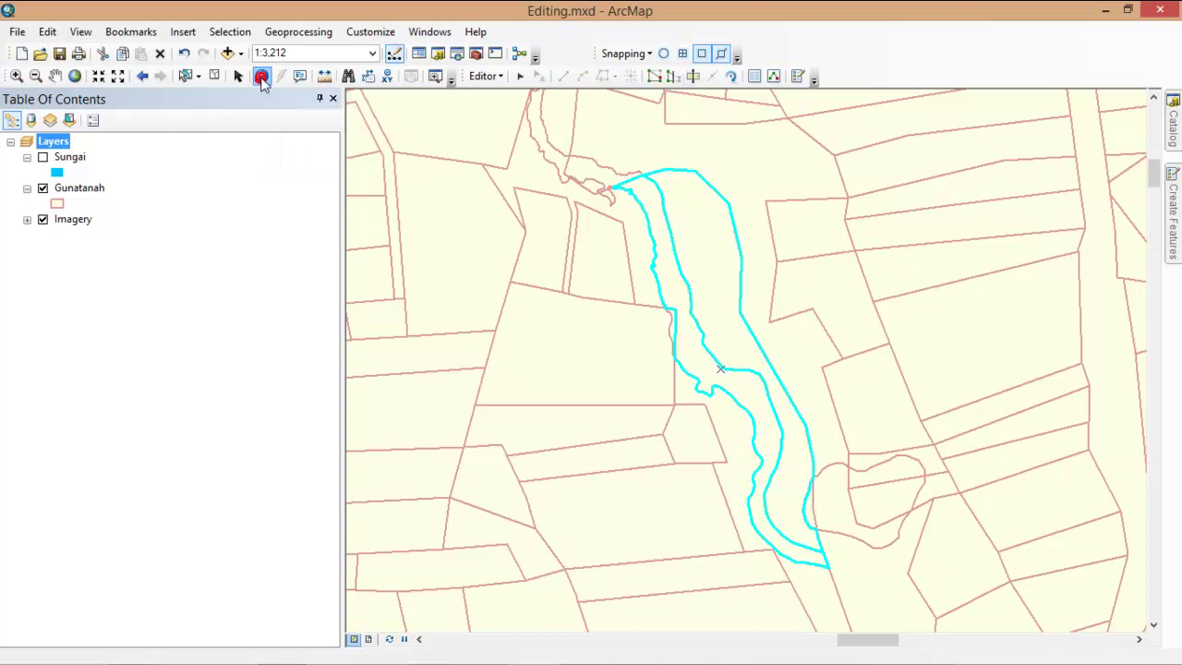
left_click(719, 251)
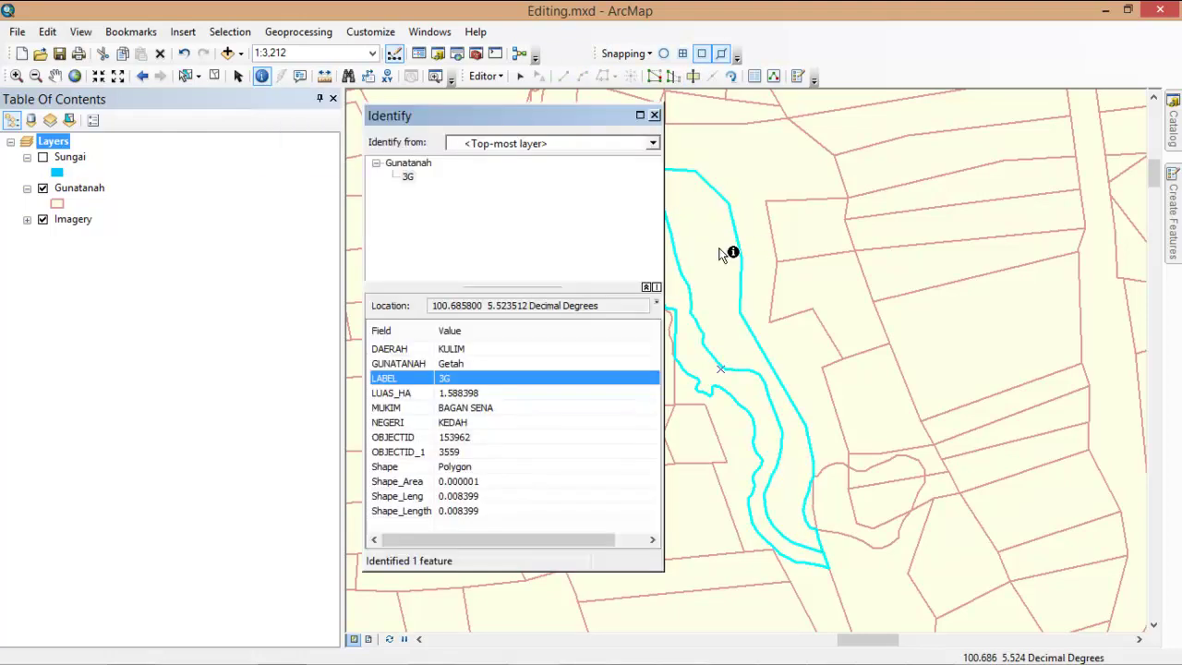
left_click(759, 399)
left_click(713, 325)
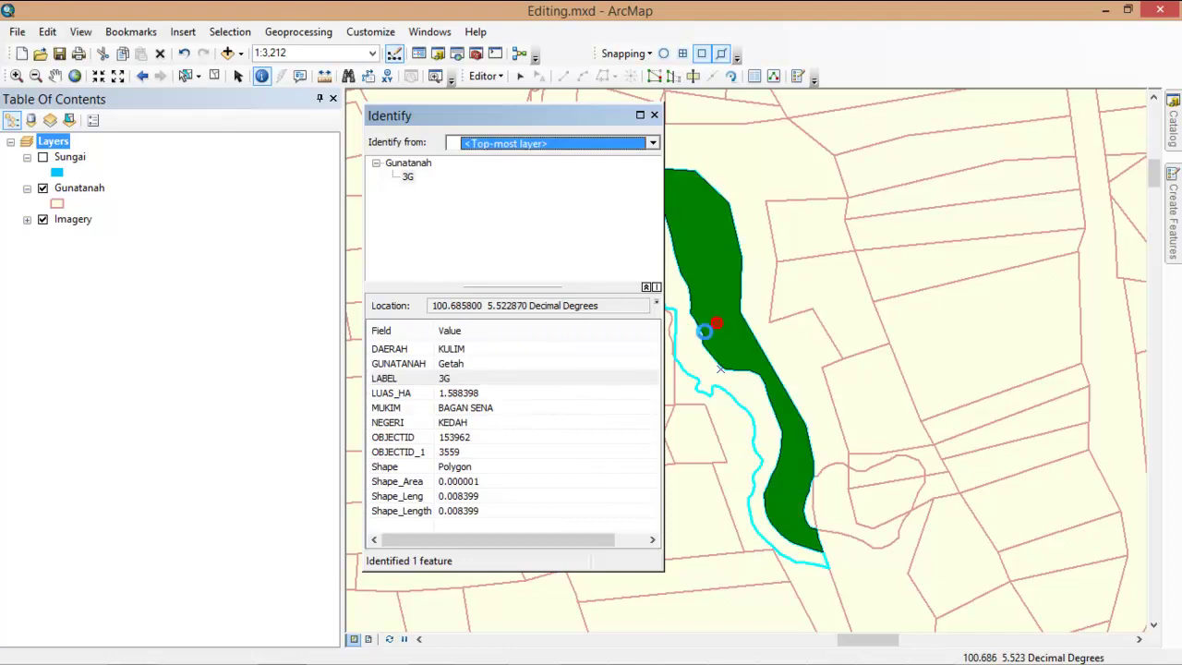
left_click(698, 349)
left_click(721, 332)
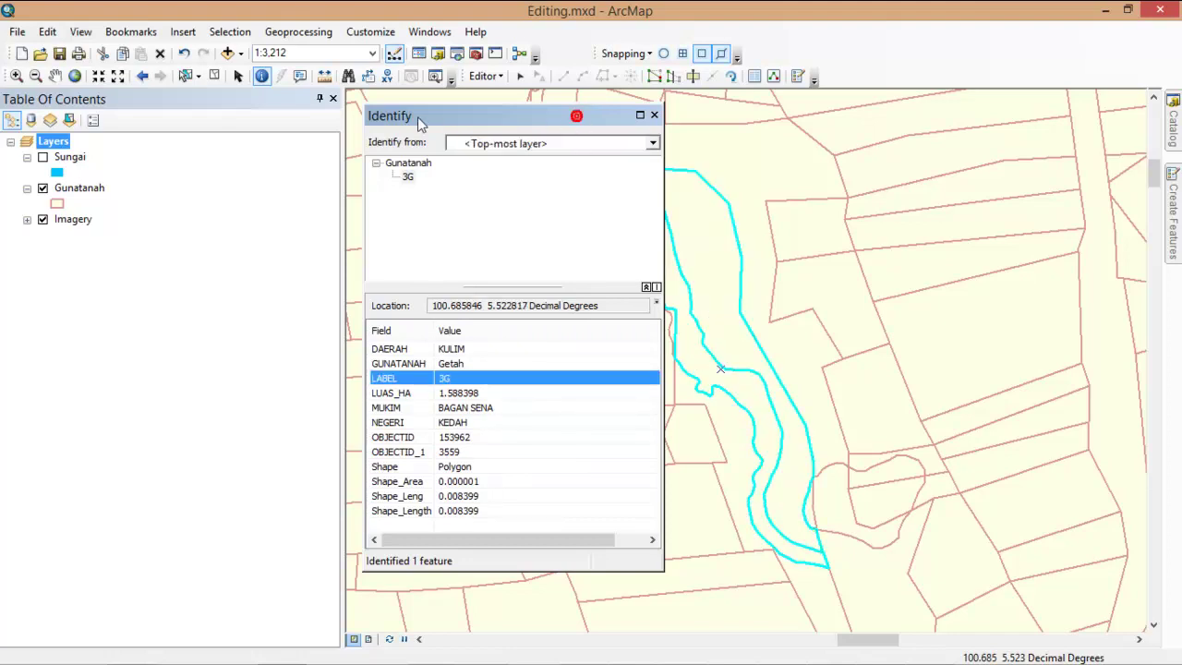
left_click_drag(575, 116, 396, 117)
left_click(649, 198)
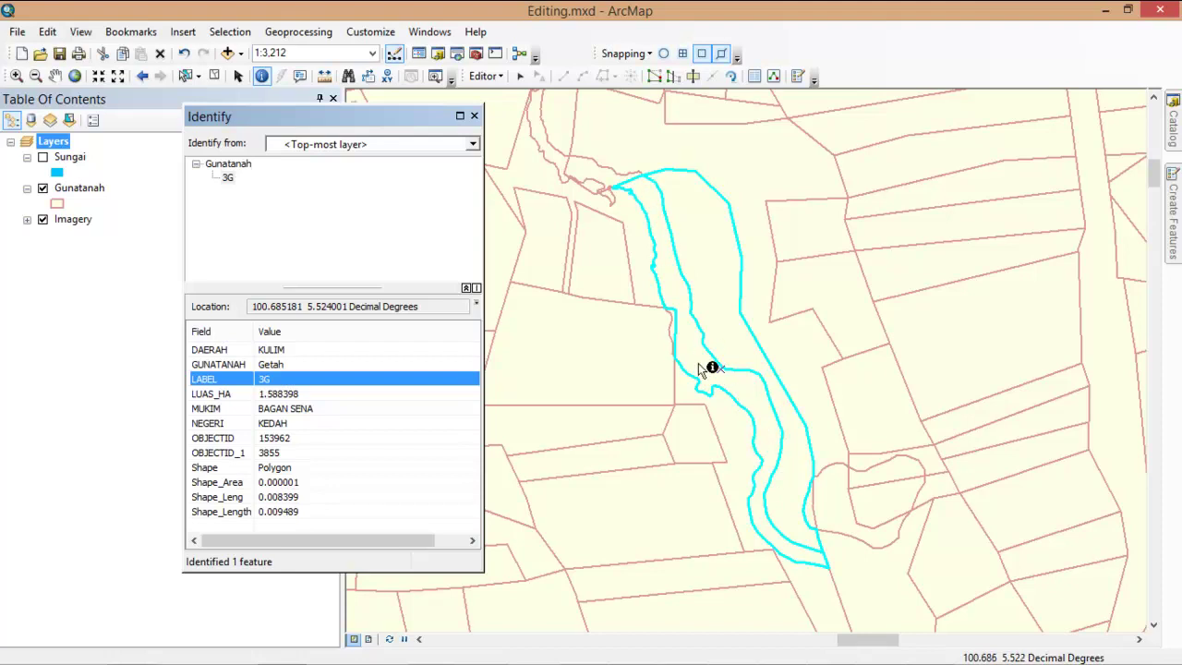
left_click(474, 116)
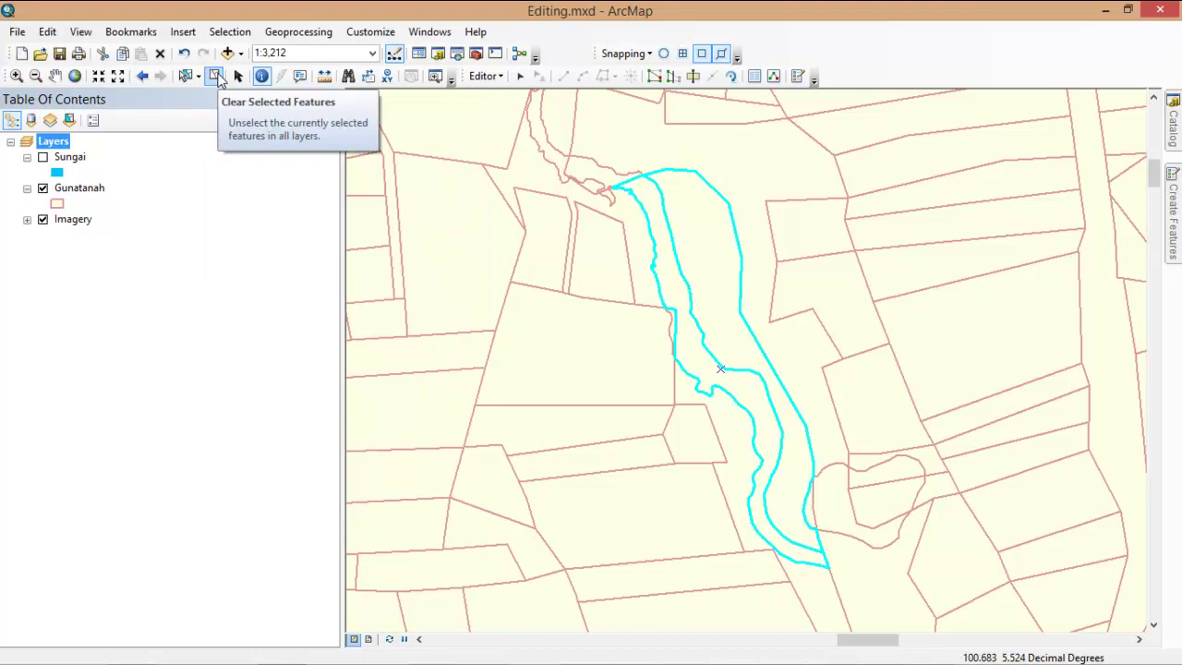
- Clear the selection, select only the narrow river part of the cut parcel, and set its LABEL to 10R
left_click(216, 77)
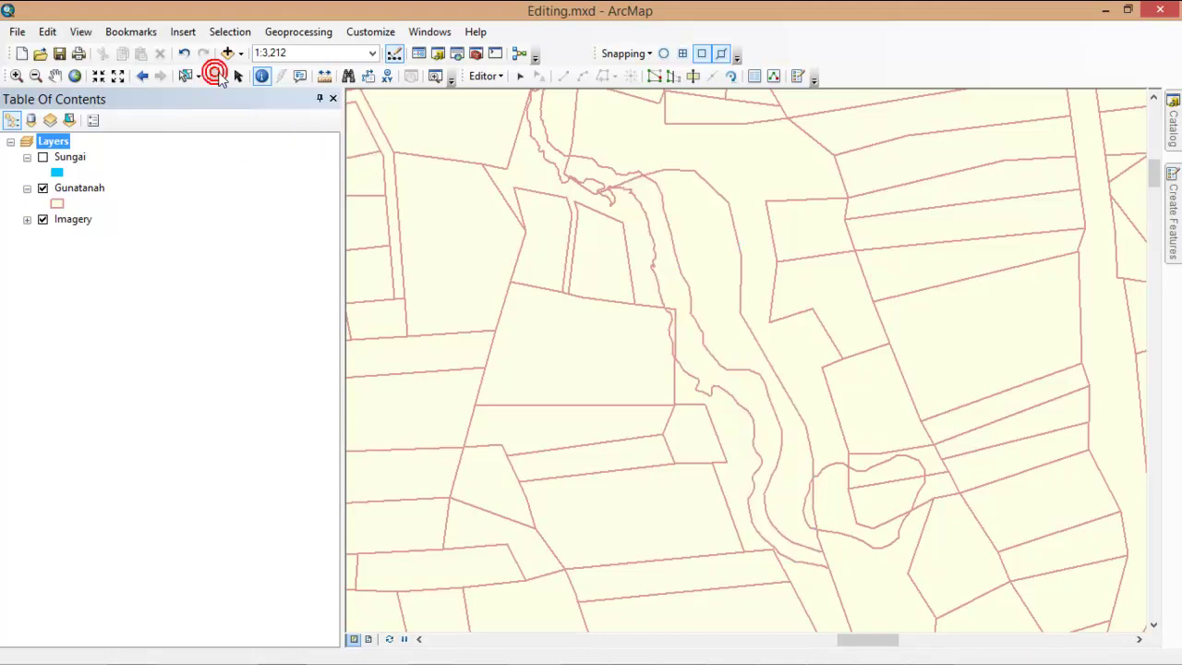
left_click(520, 78)
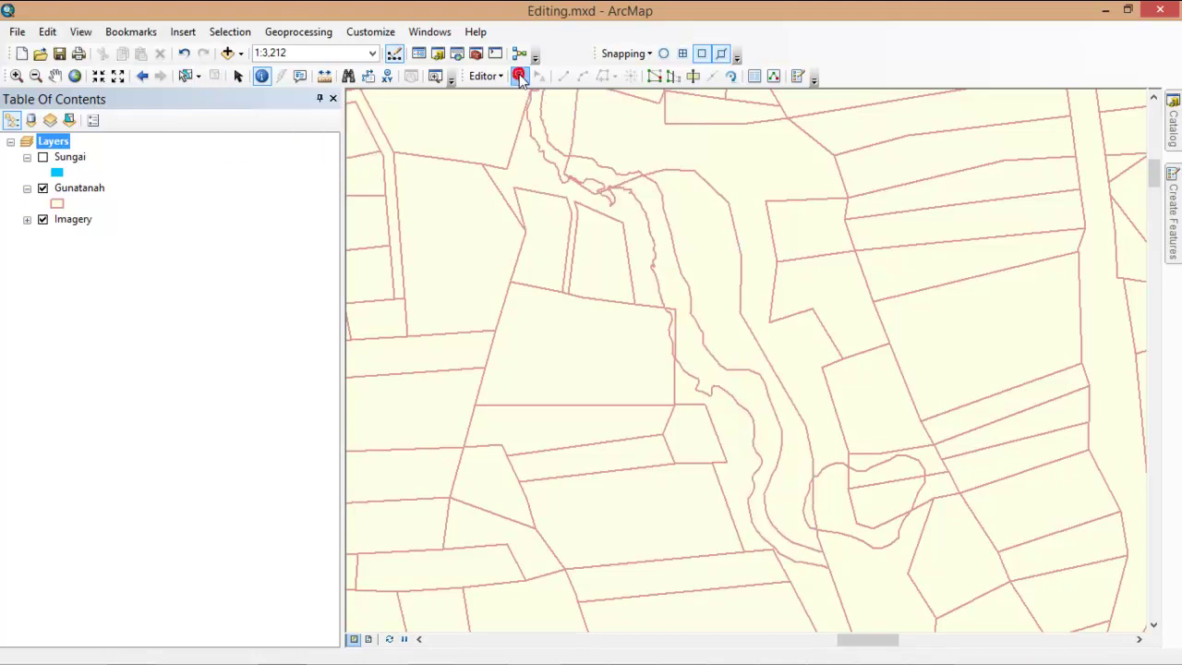
left_click(673, 287)
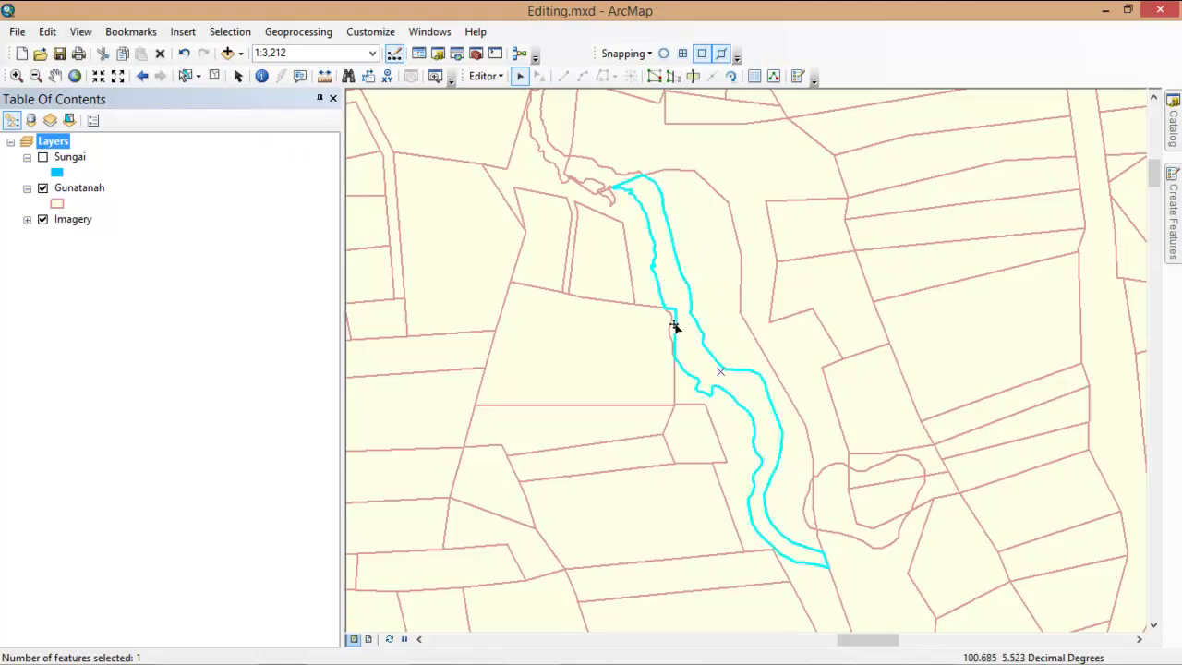
left_click(754, 77)
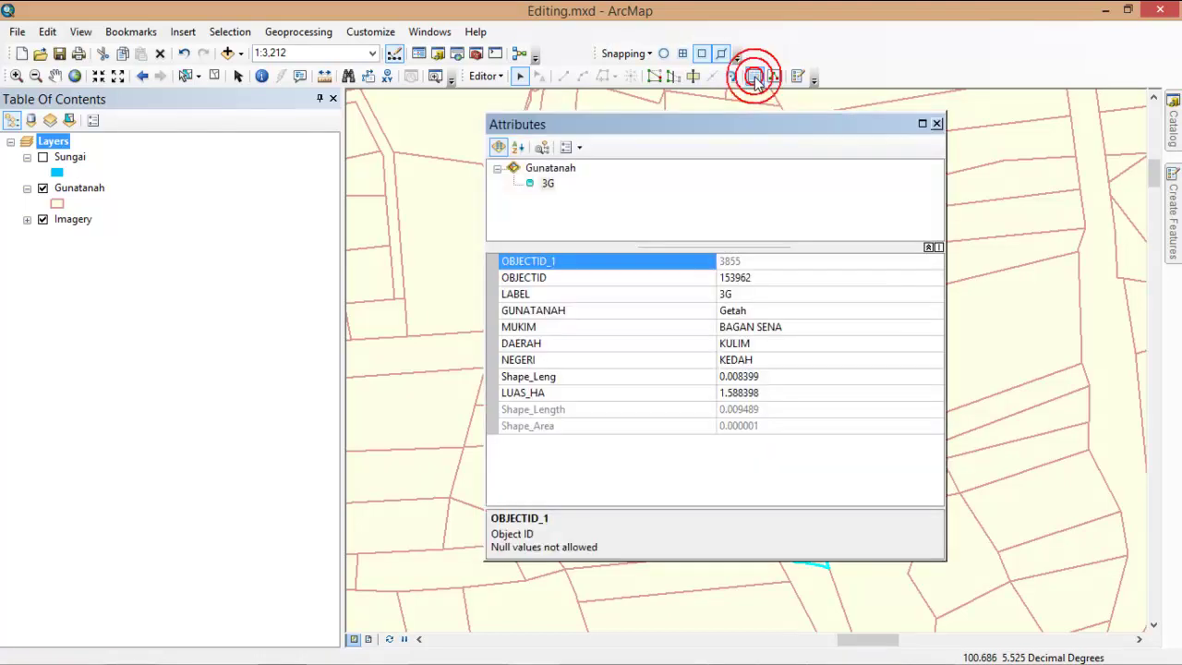
left_click(736, 293)
left_click(747, 311)
left_click(739, 294)
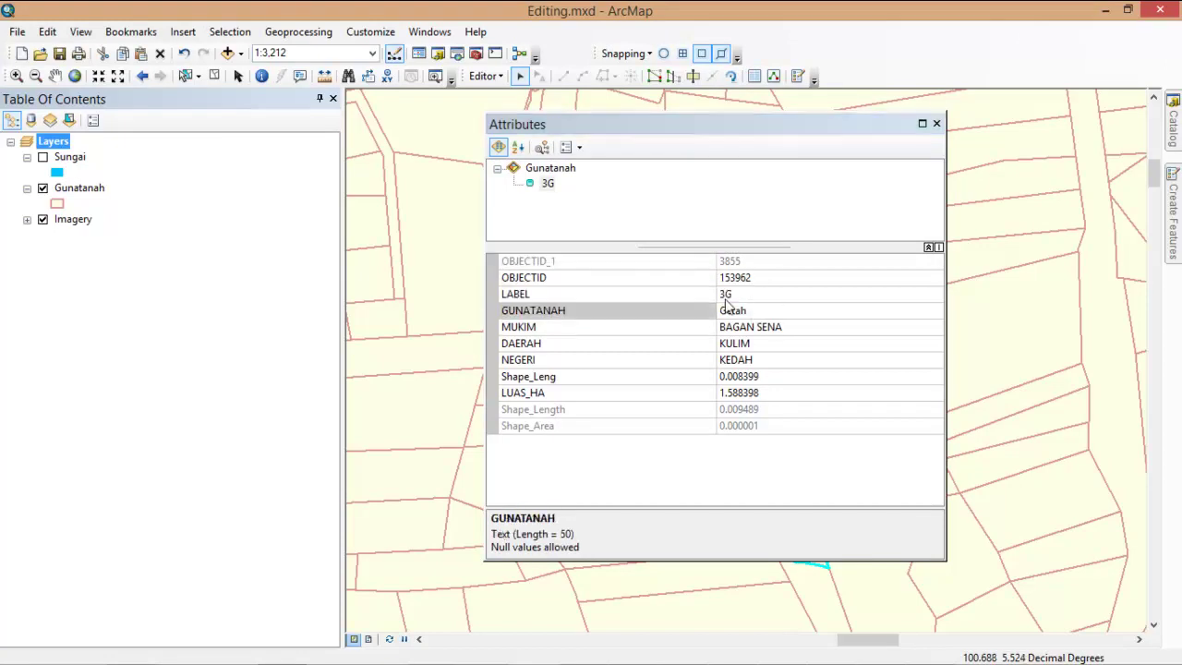
left_click(730, 295)
double_click(745, 296)
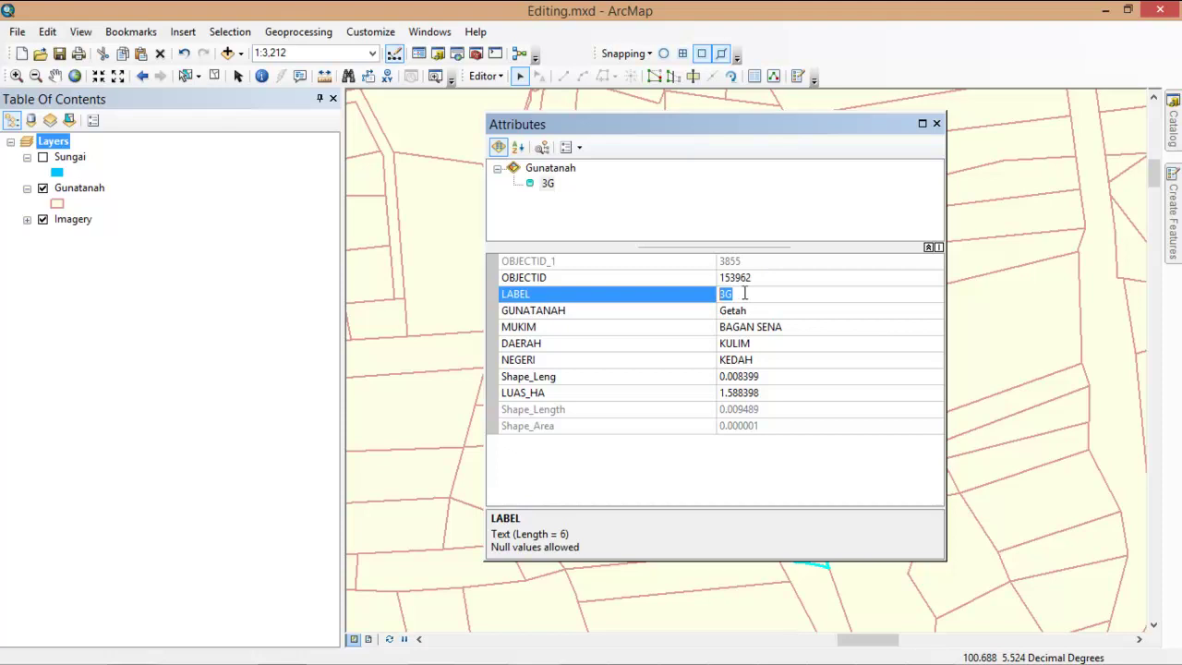
type("10R")
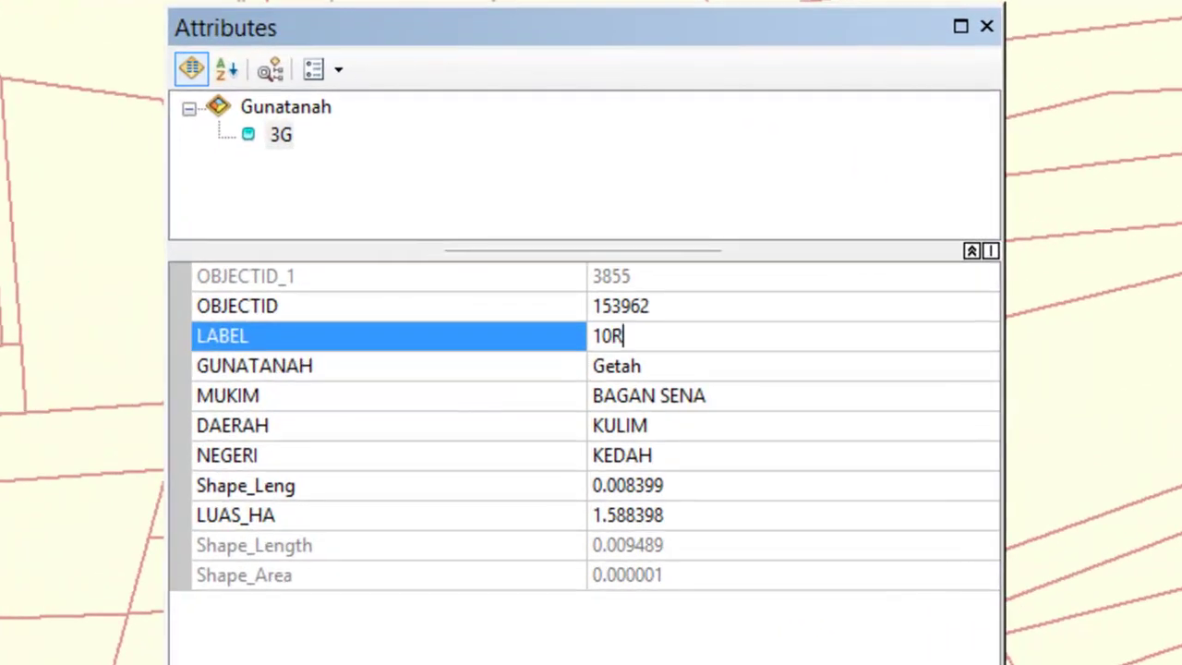
- Set the river polygon's GUNATANAH to "Hak Laluan Sungai / Terusan / Taliair / Parit" and close the attributes
left_click(625, 365)
double_click(658, 366)
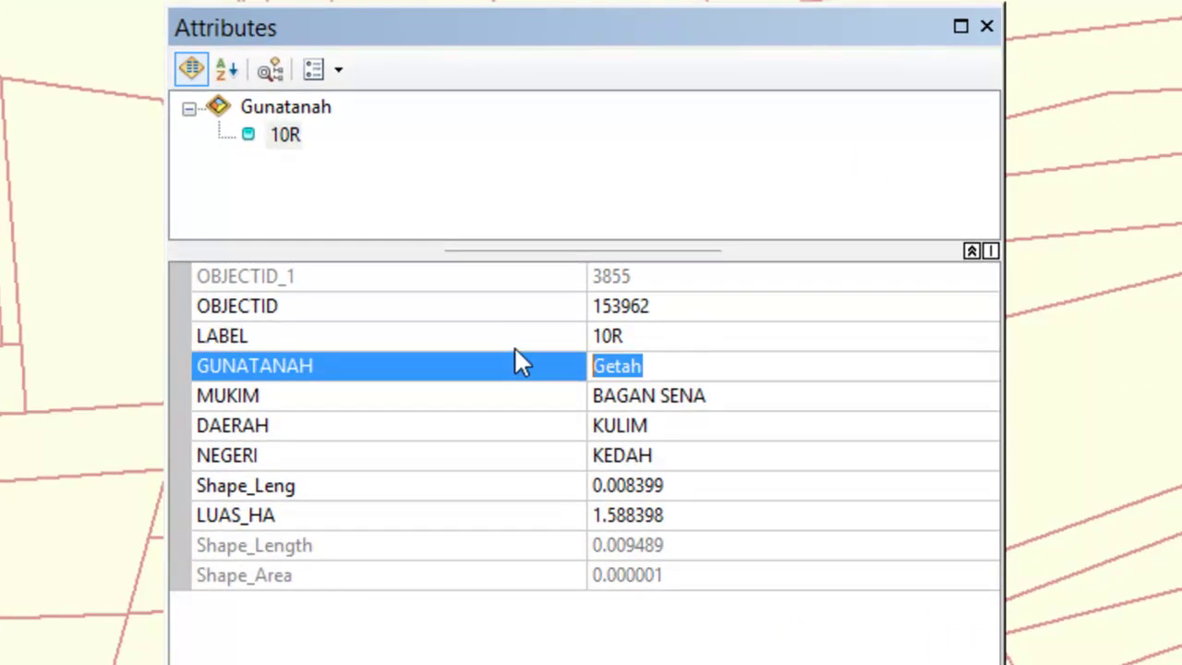
type("Hak Laluan Sungai / Terusan / Taliair / Parit")
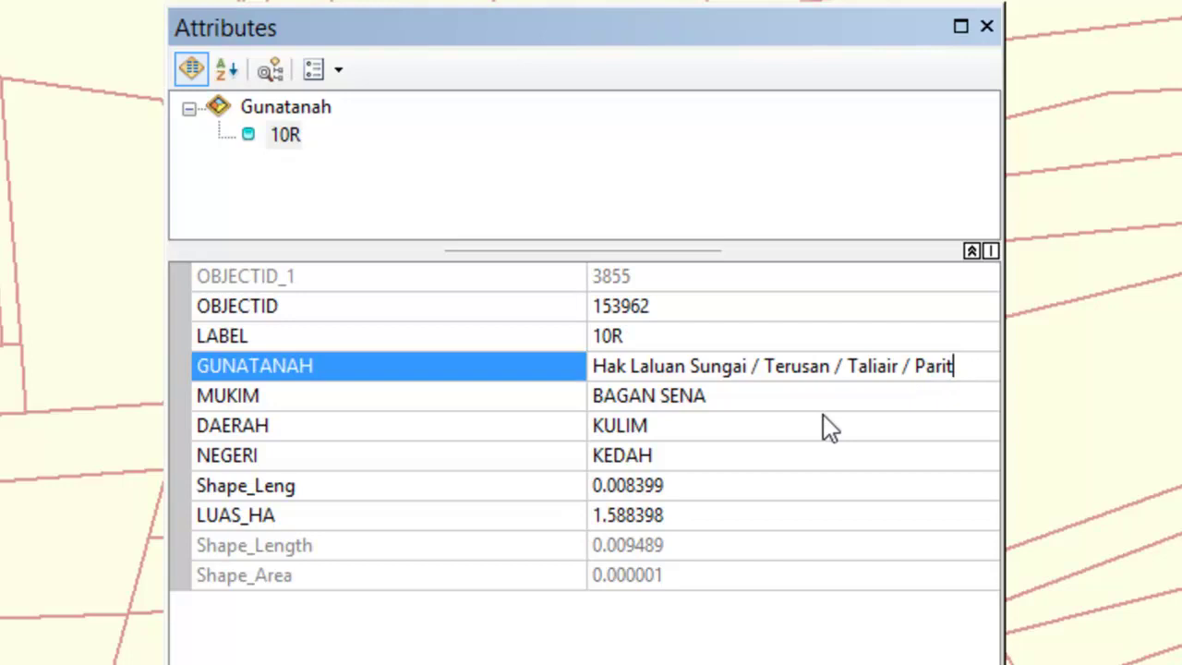
key("Return")
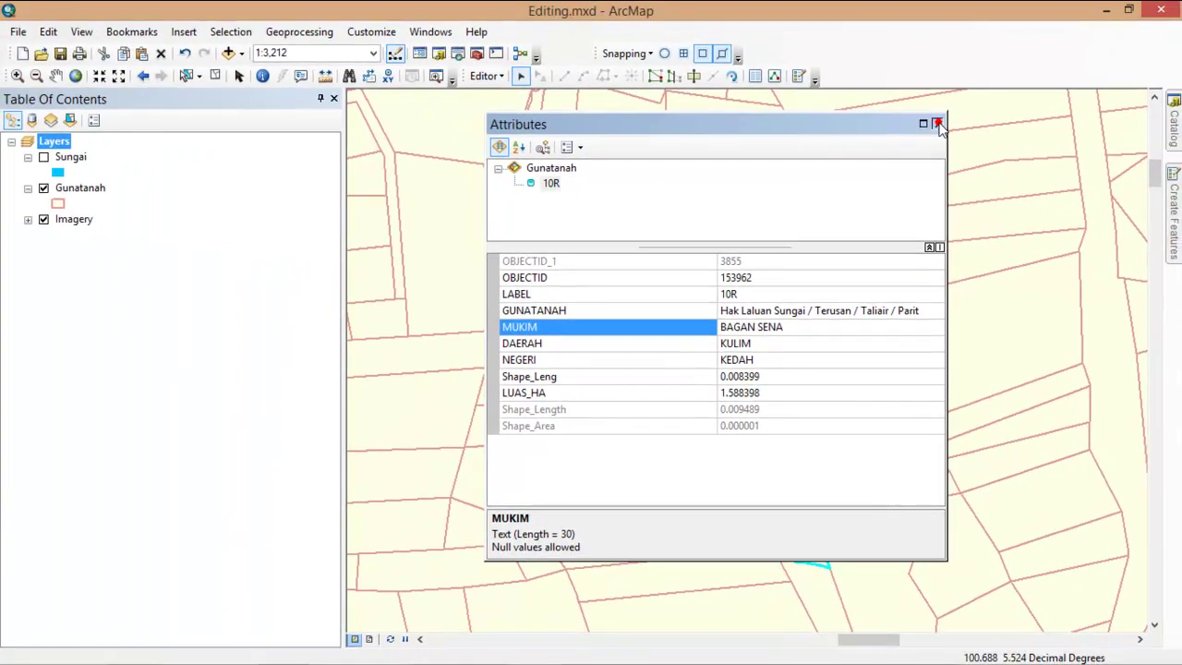
left_click(939, 125)
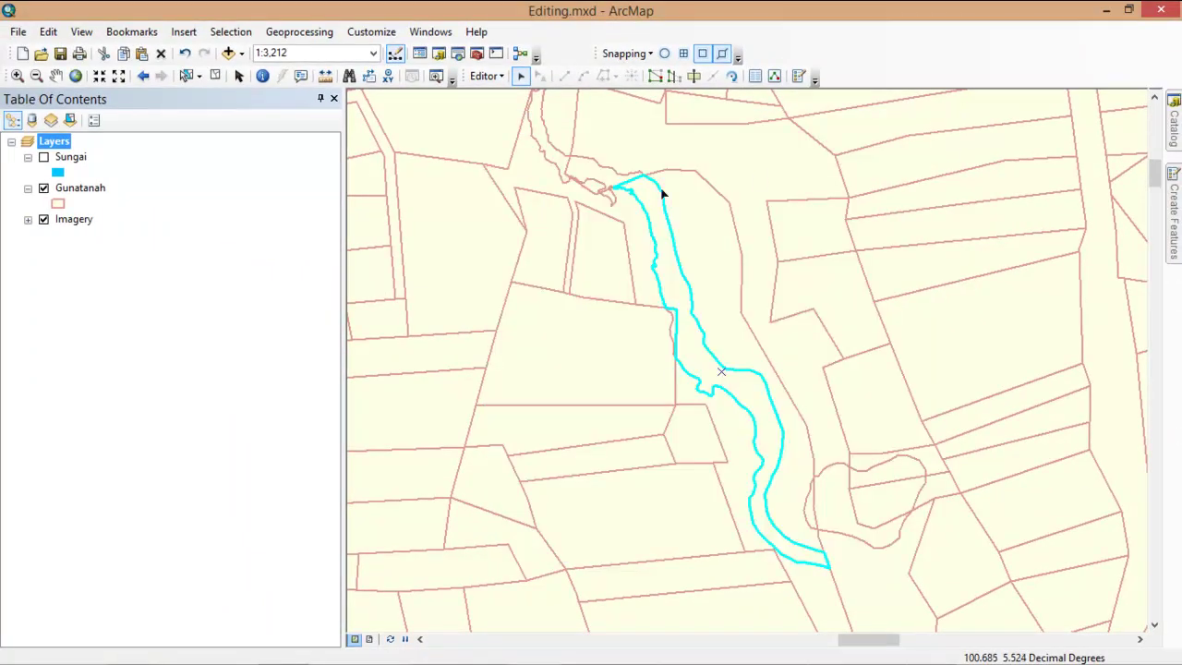
- Go to the Update 3O bookmark for the next area to update
left_click(145, 33)
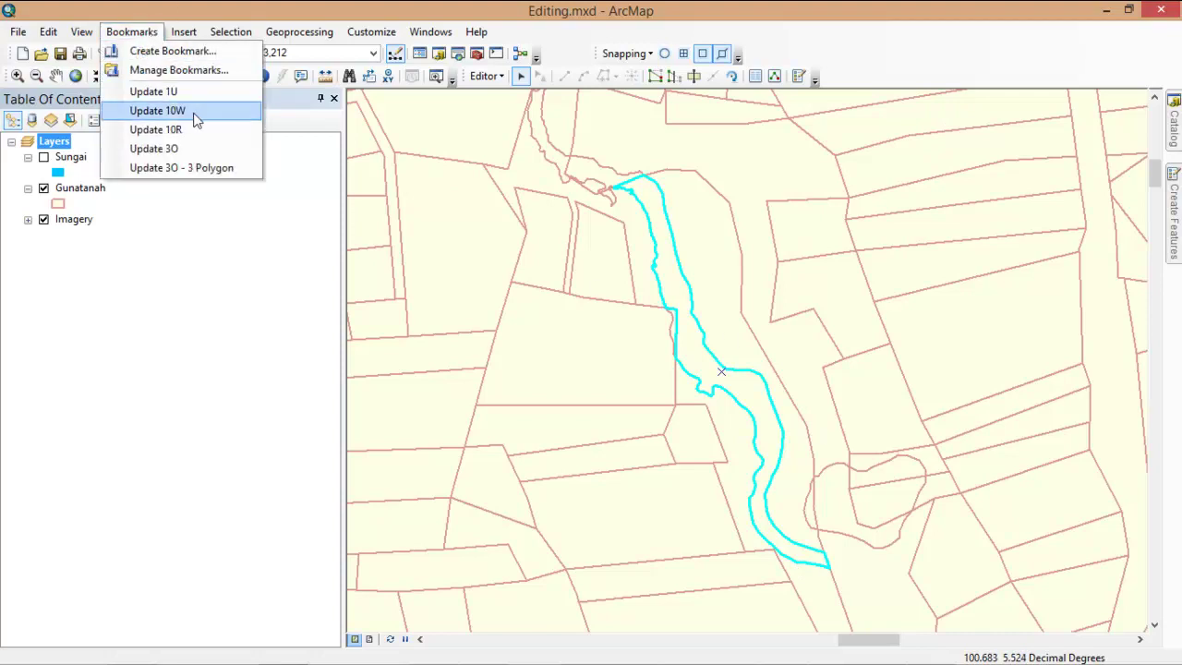
left_click(184, 31)
mouse_move(136, 34)
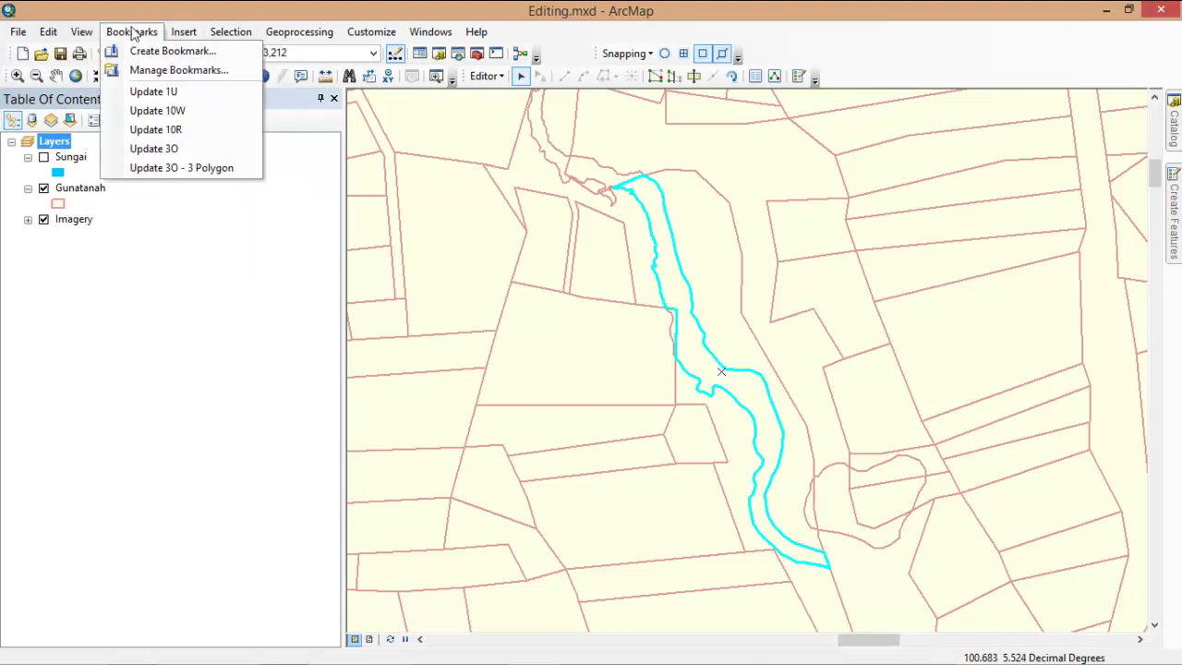
left_click(196, 151)
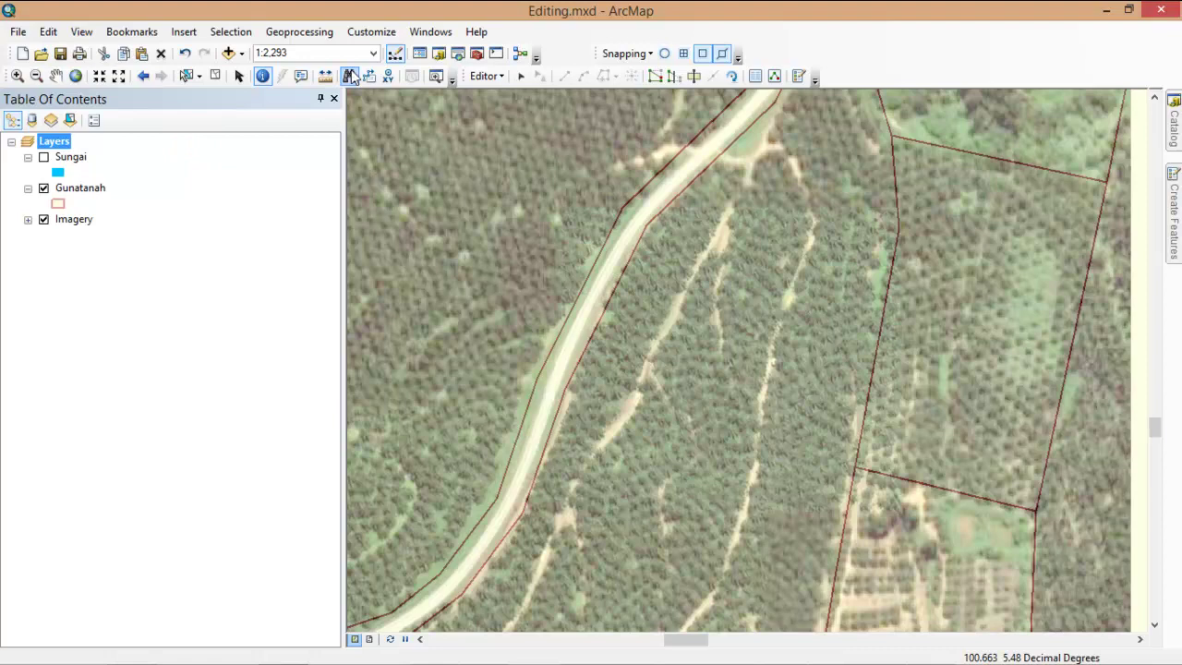
- Examine the plantation imagery up close with the Gunatanah layer hidden, return to the previous extent, and show the layer again
left_click(43, 188)
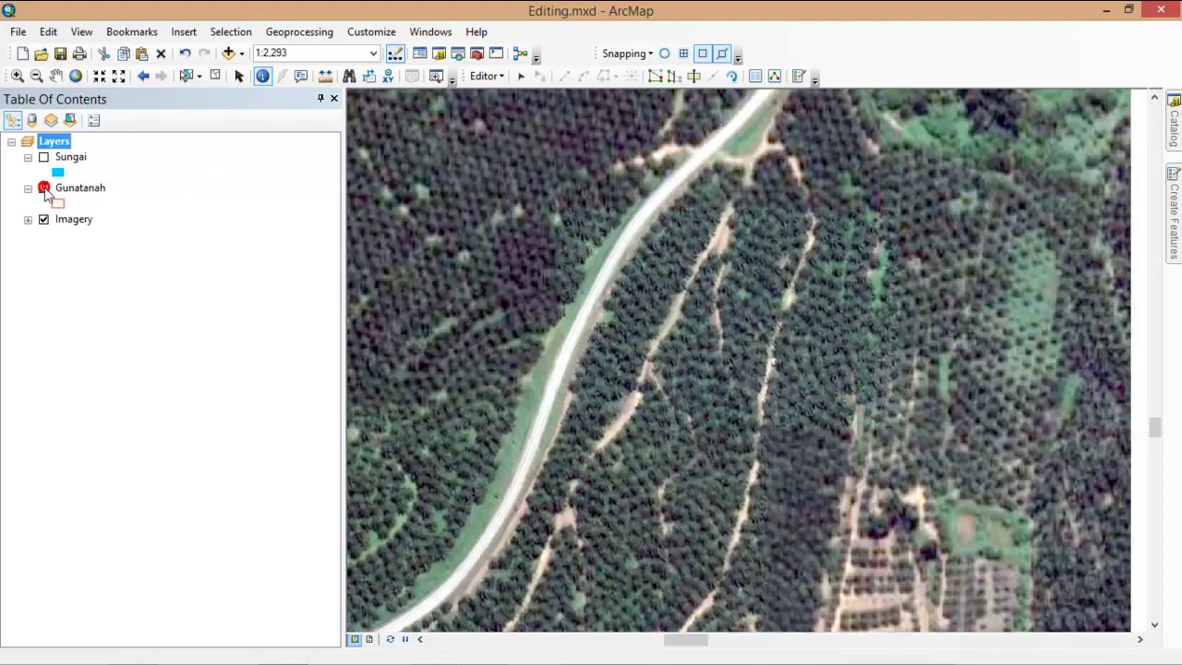
left_click(44, 188)
left_click(43, 189)
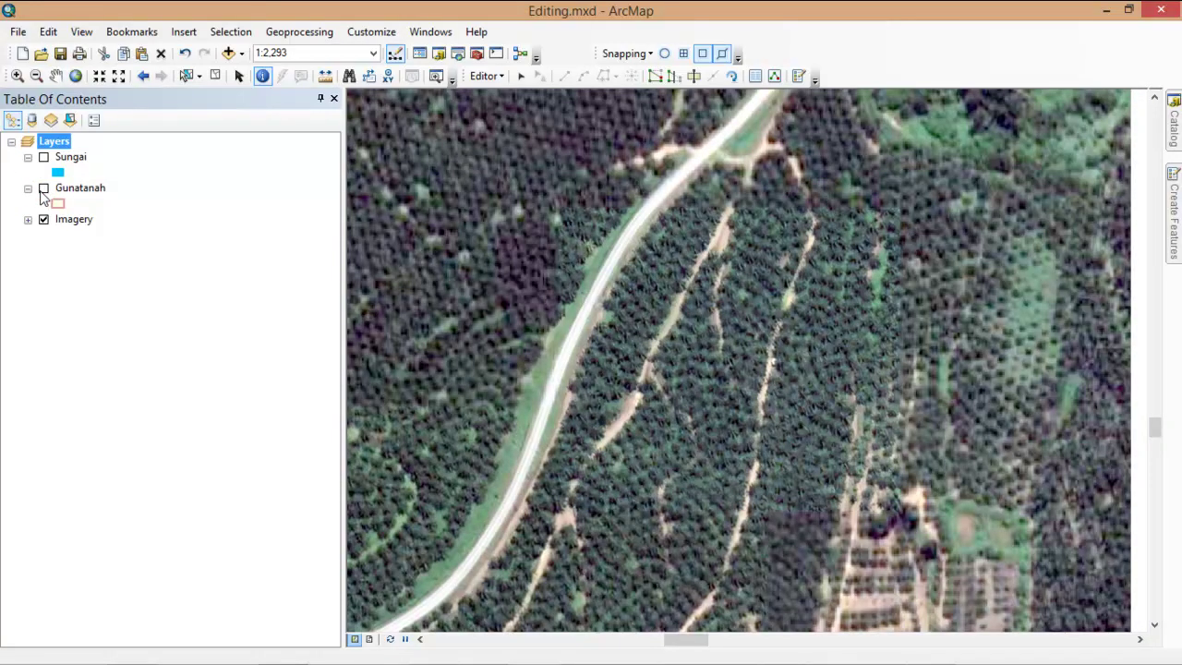
left_click(16, 76)
left_click_drag(619, 354, 836, 571)
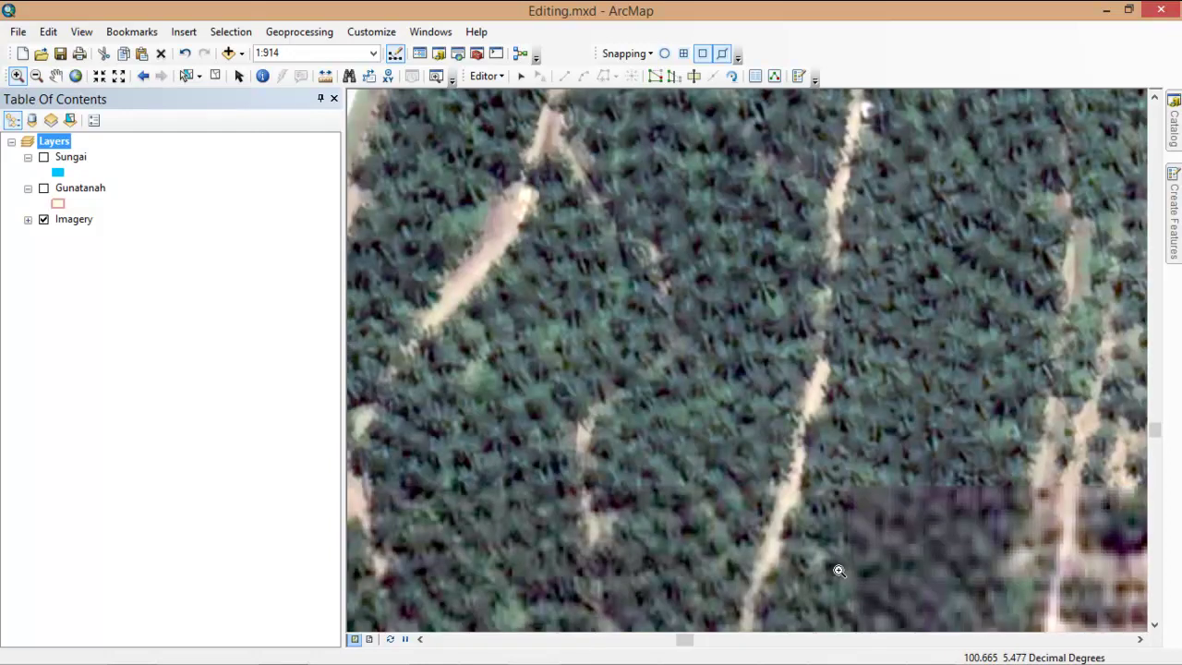
left_click(143, 76)
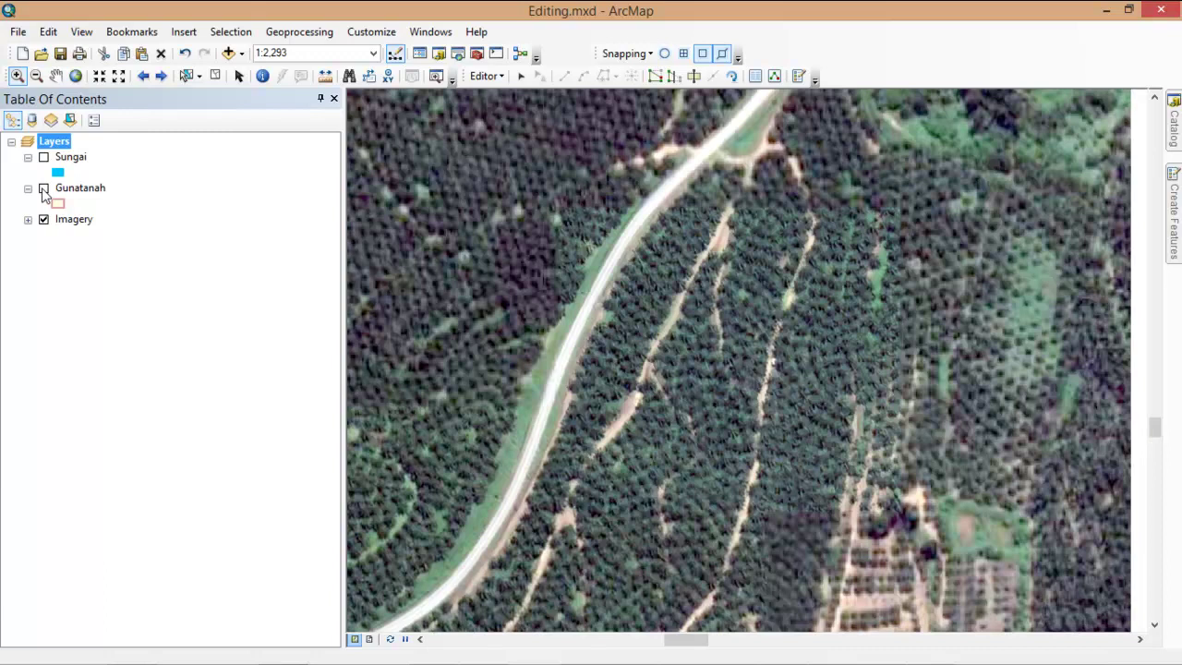
left_click(43, 188)
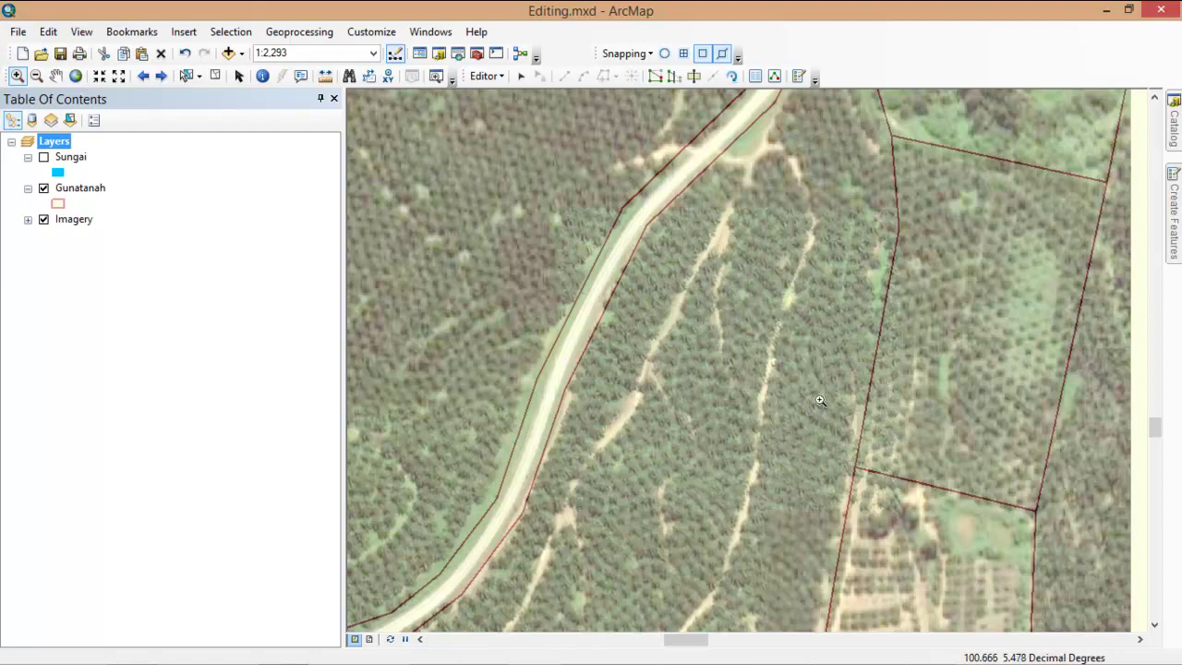
- Identify the large parcel east of the road to check its GUNATANAH and LABEL values, and close the results
left_click(262, 75)
left_click(735, 403)
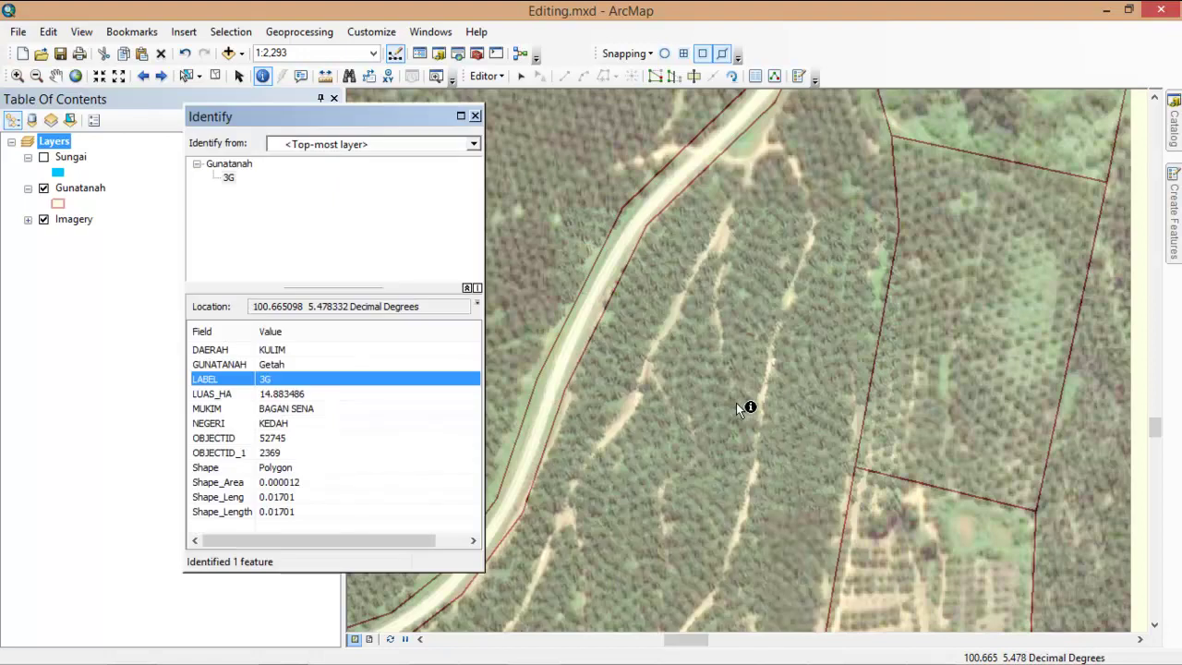
left_click(295, 364)
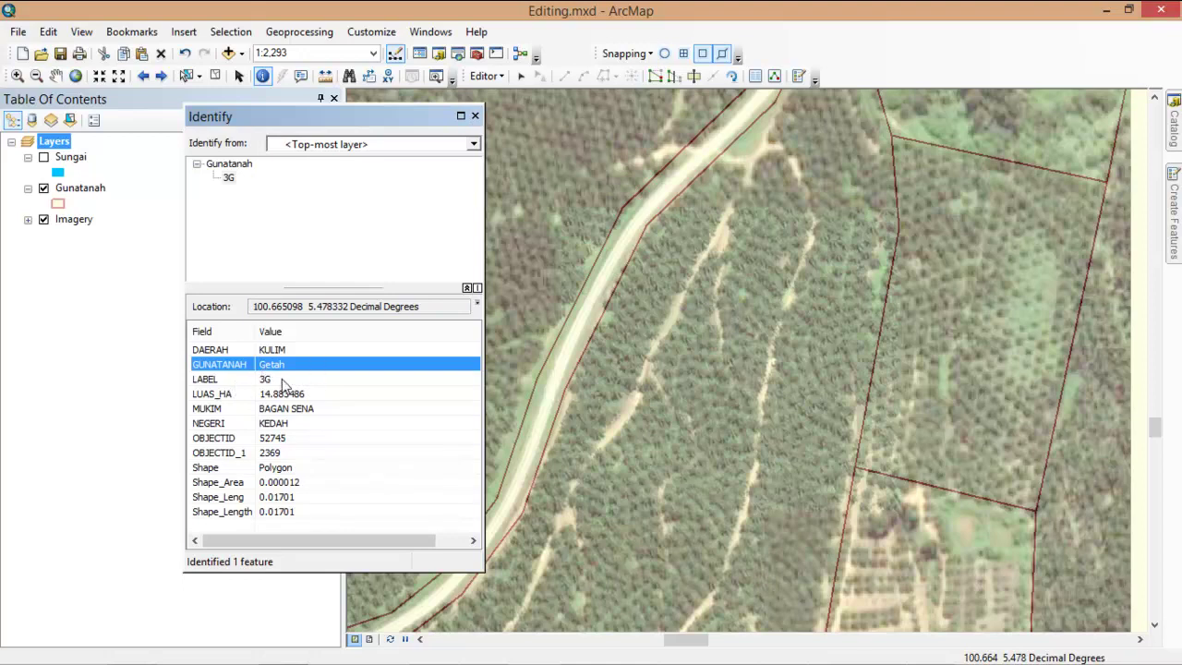
left_click(475, 116)
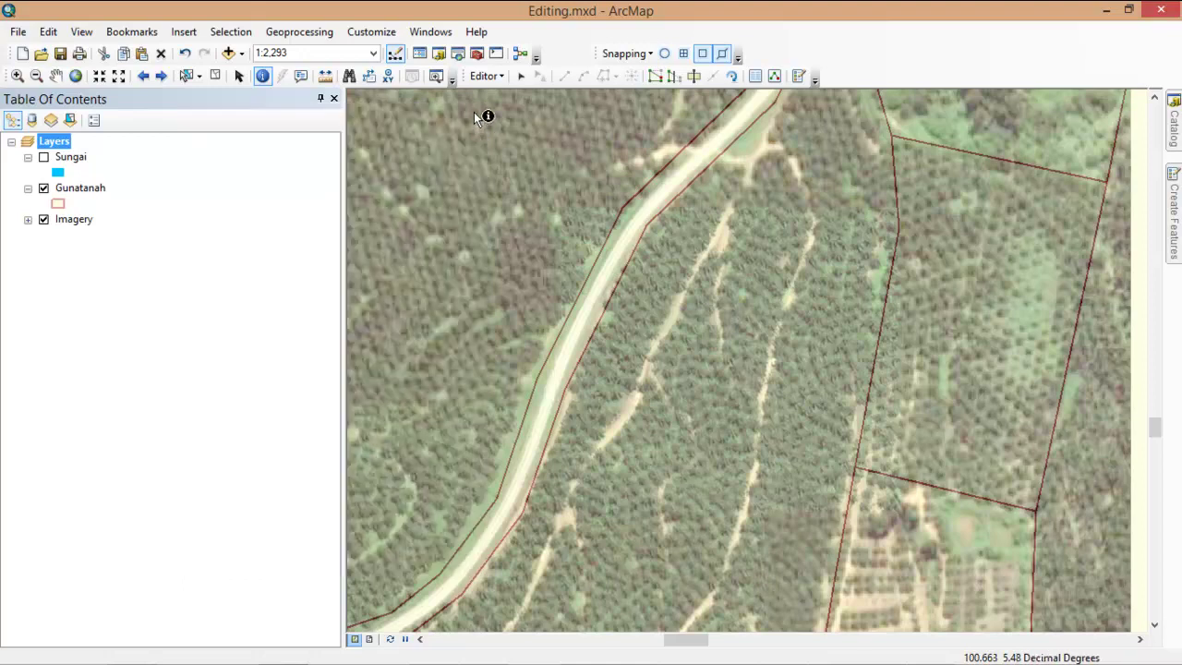
- Select the large parcel east of the road and set its LABEL to 3O
left_click(522, 76)
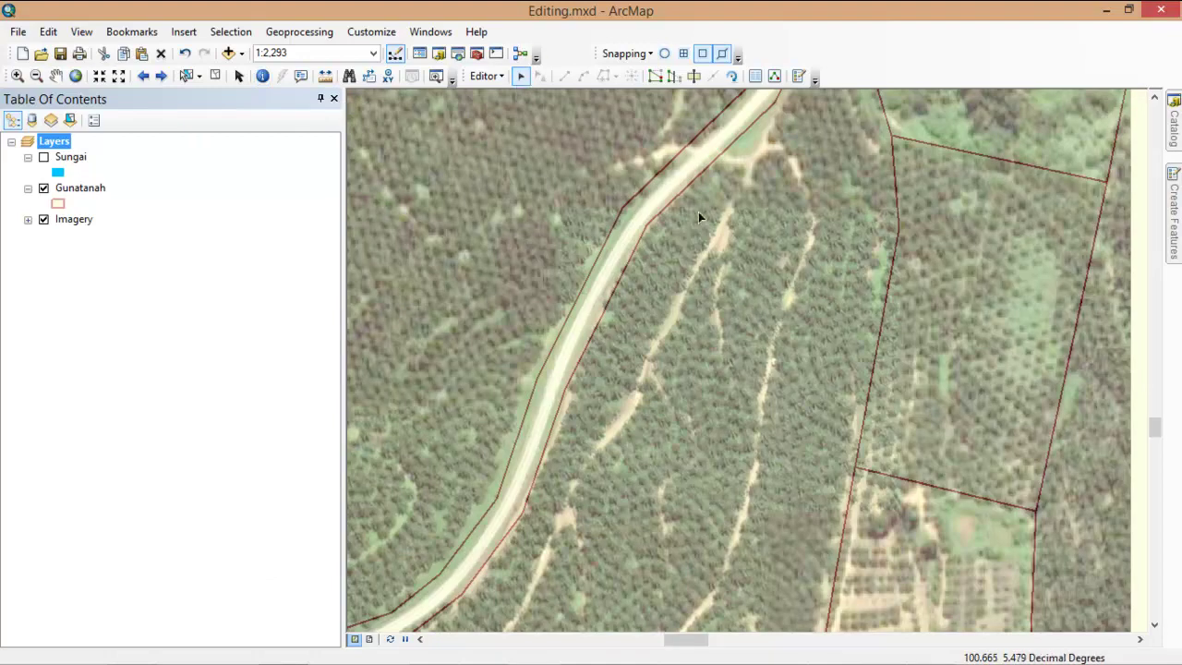
left_click(774, 384)
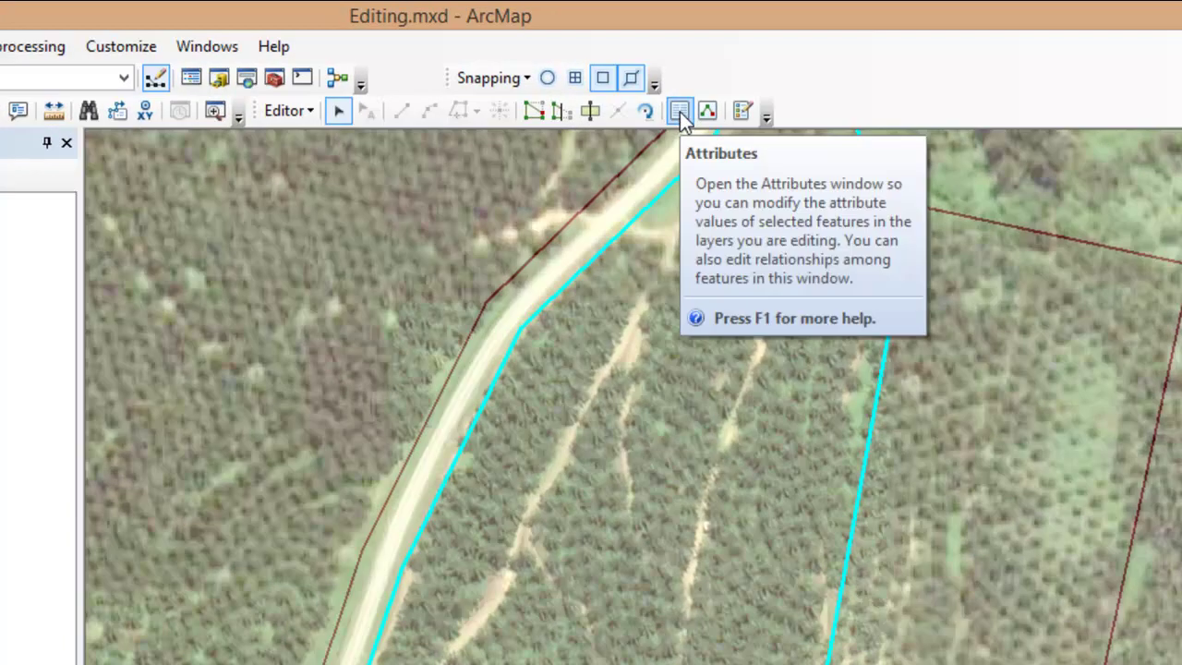
left_click(679, 111)
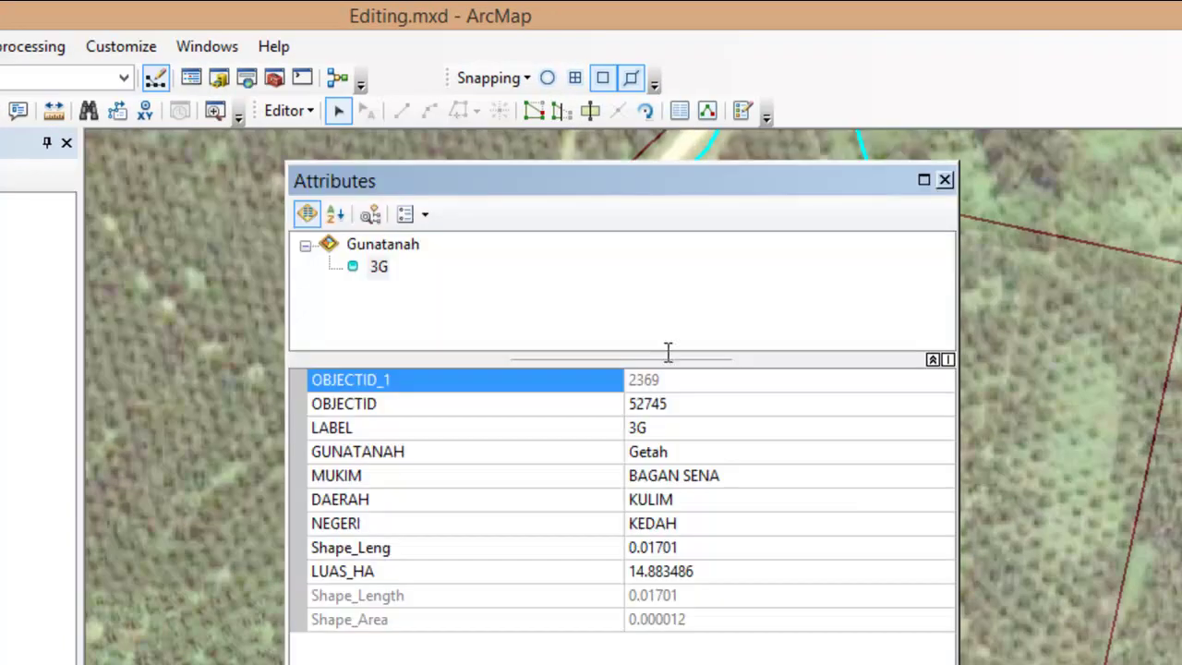
left_click(635, 425)
left_click(635, 425)
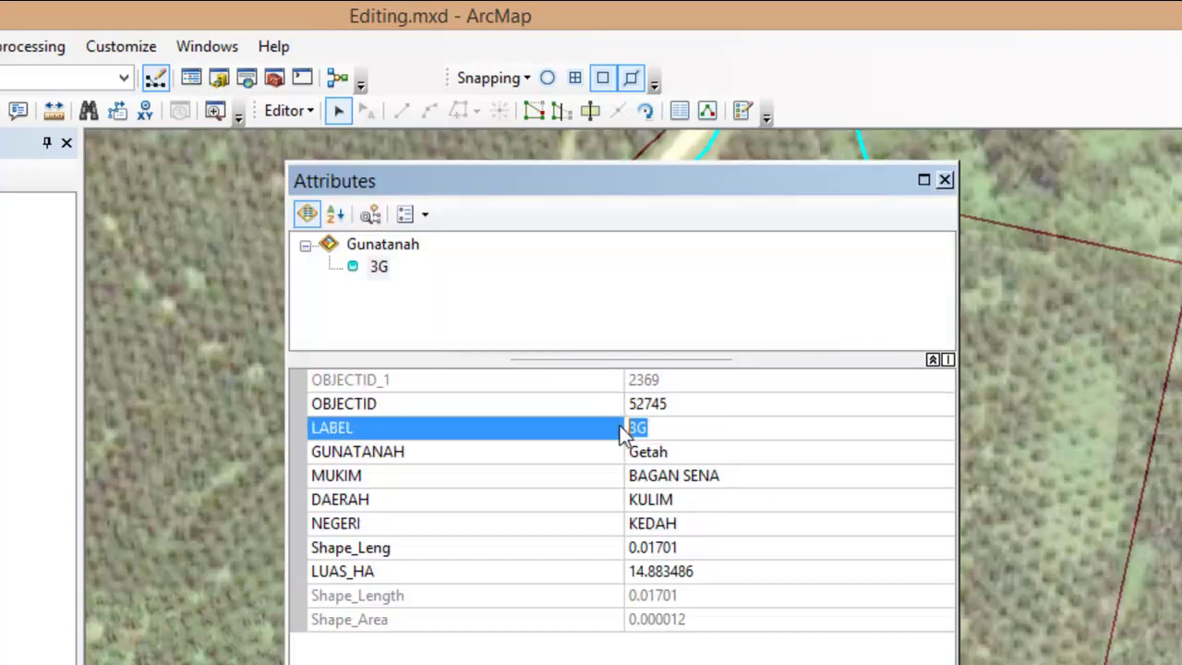
type("3O")
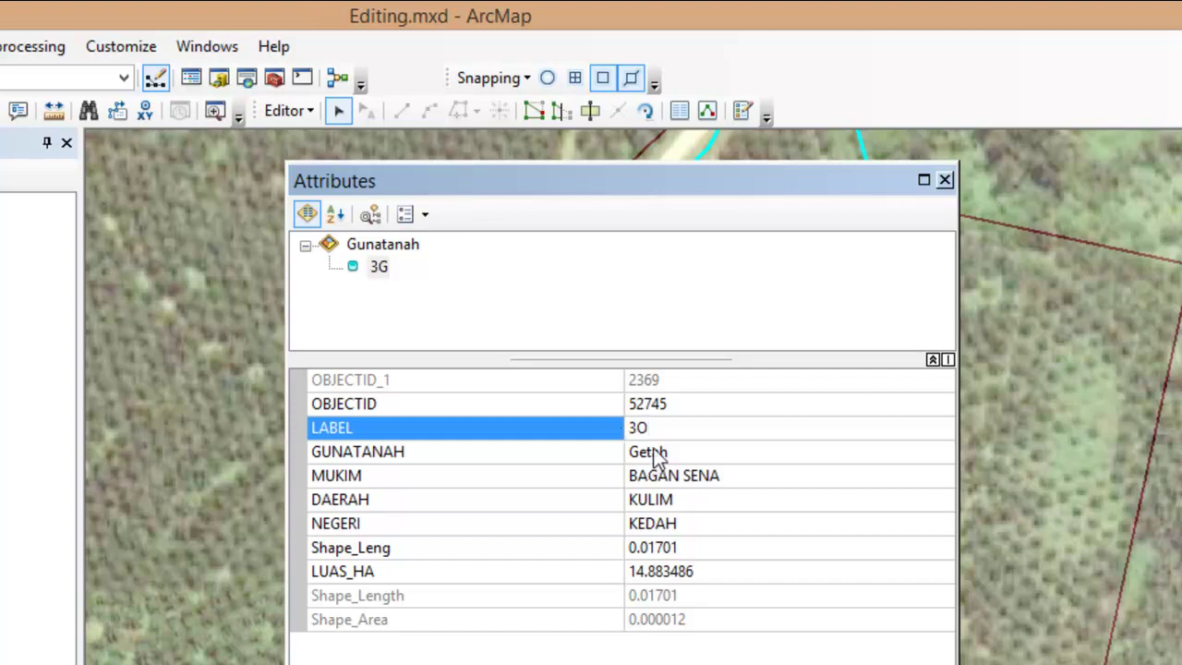
- Set the selected parcel's GUNATANAH to "Kelapa Sawit", close the attributes, and save the edits
left_click(653, 449)
left_click(697, 449)
type("Kelapa Sawi")
key("Return")
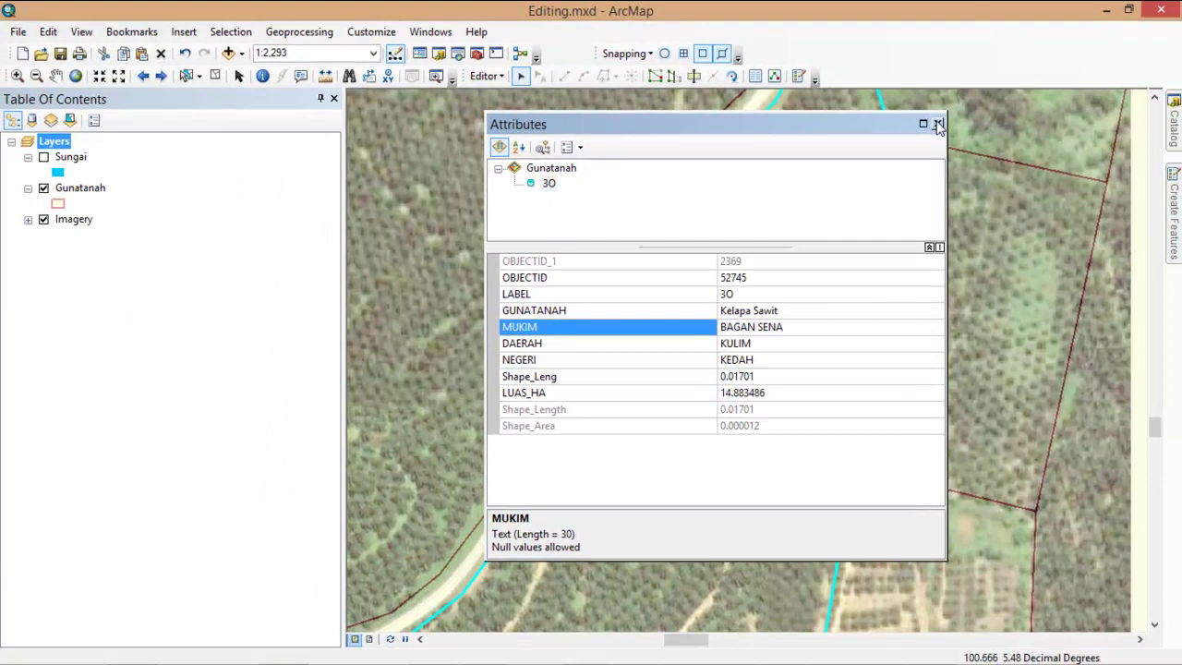
left_click(945, 180)
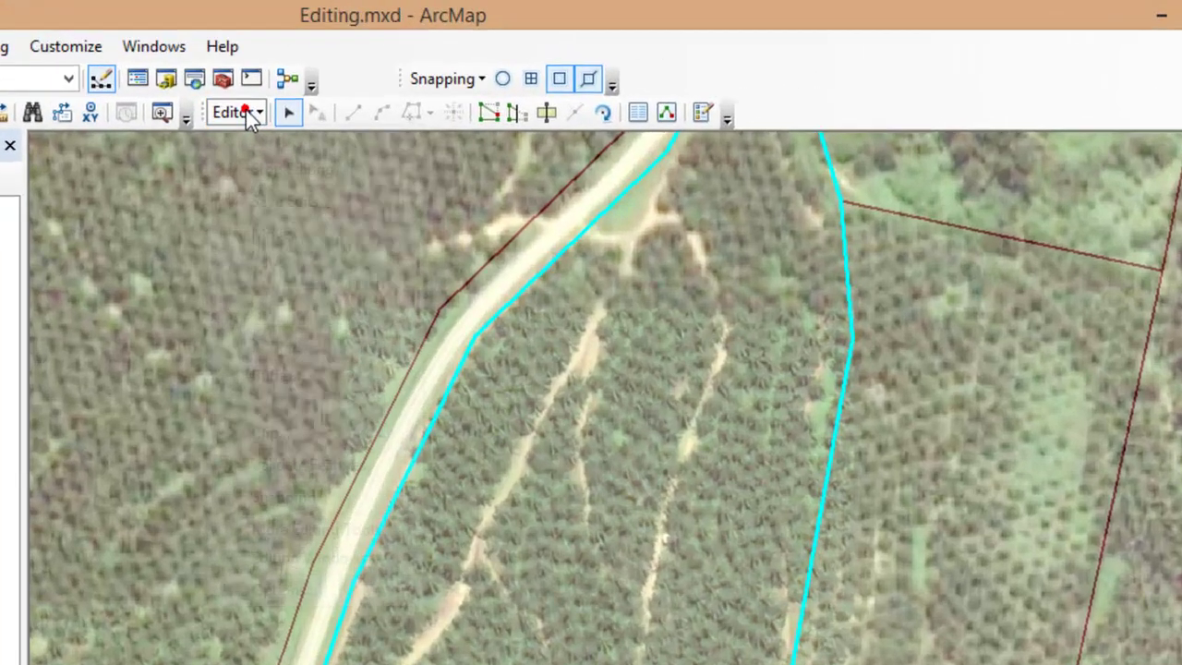
left_click(494, 76)
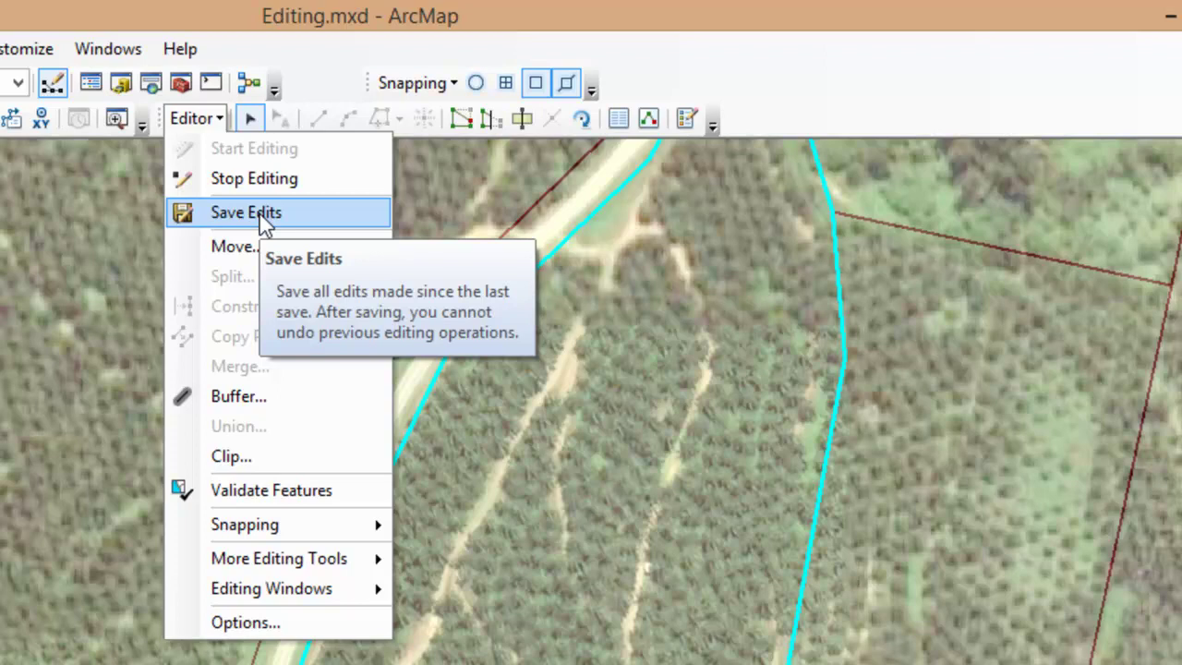
left_click(326, 222)
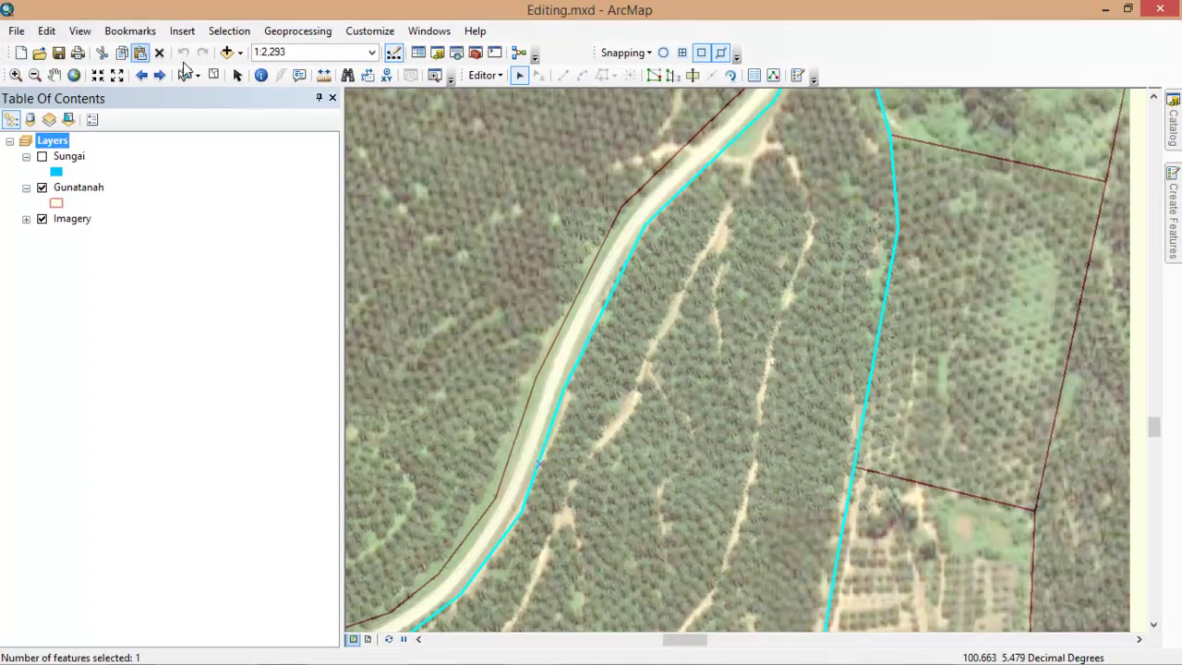
- Go to the "Update 3O - 3 Polygon" bookmark and toggle the Gunatanah layer off and on to compare it with the imagery
left_click(130, 33)
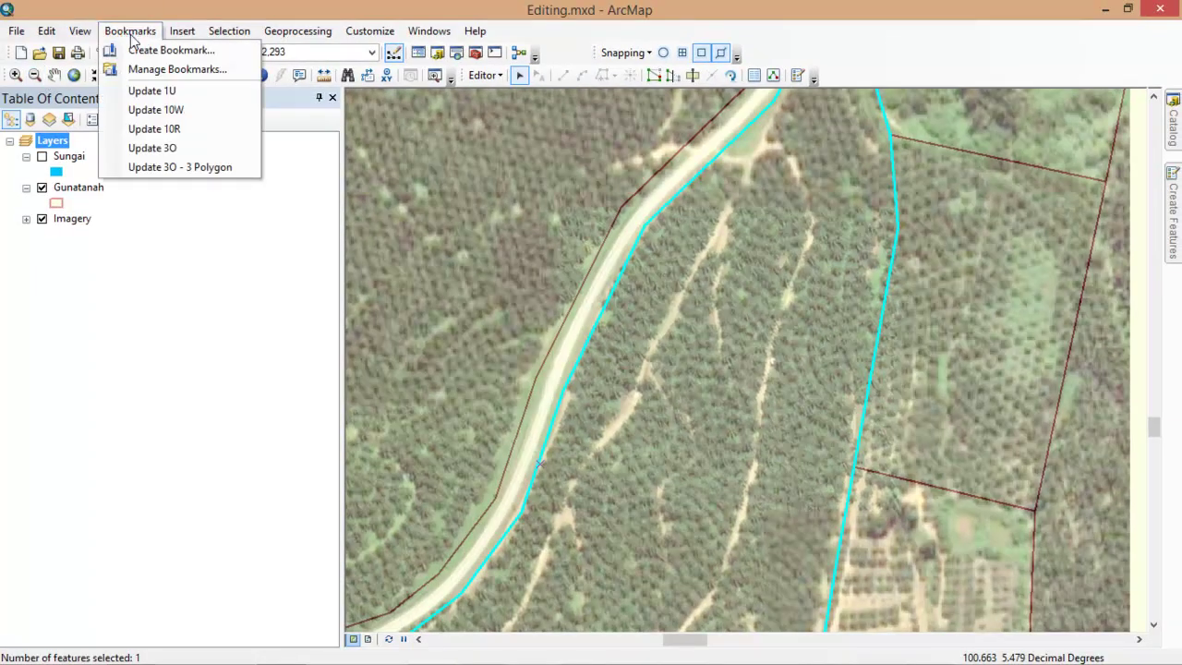
left_click(222, 172)
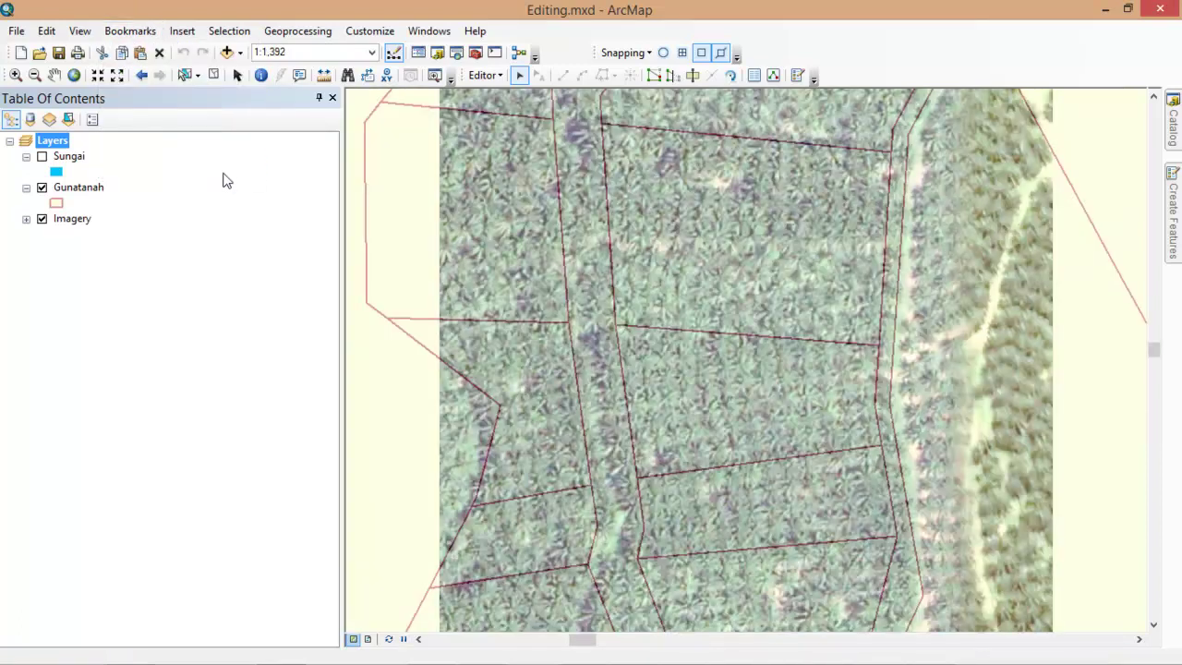
left_click(41, 189)
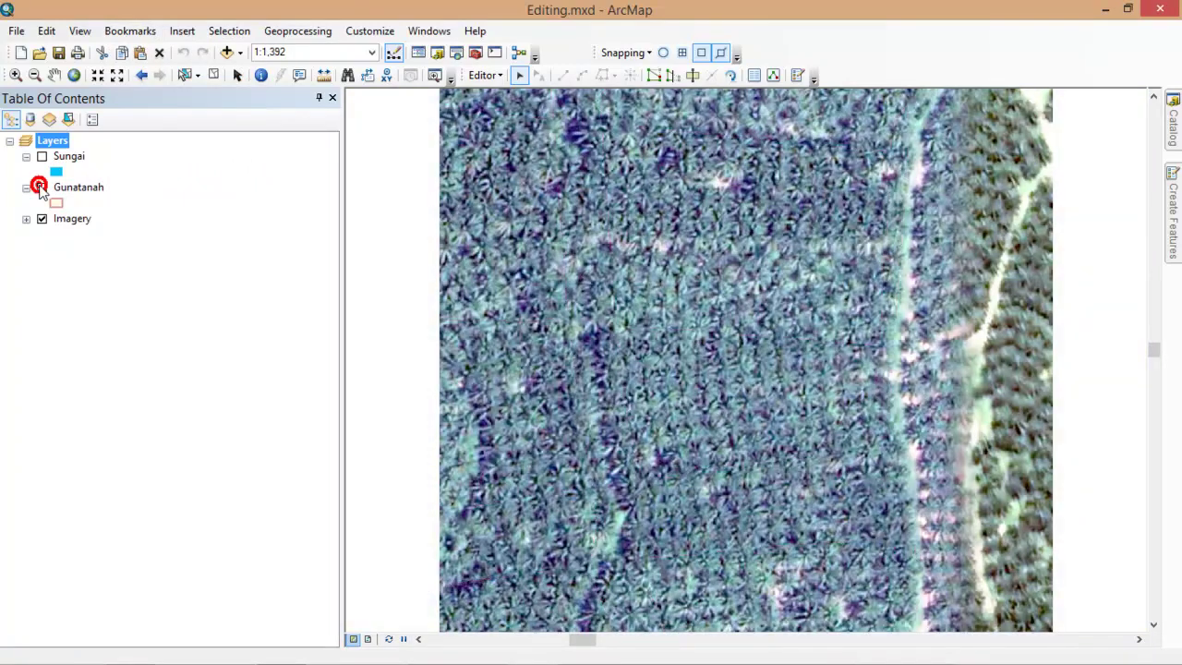
left_click(42, 189)
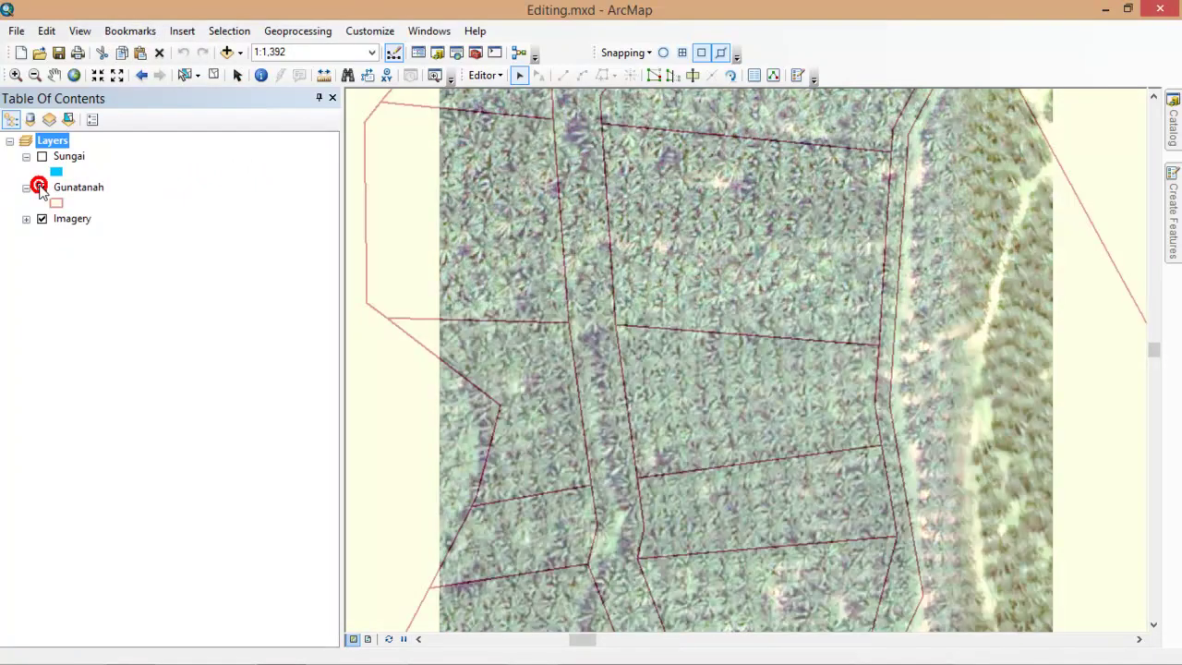
- Identify each of the three stacked parcels between the two narrow strips to check their attributes, and close the results
left_click(260, 78)
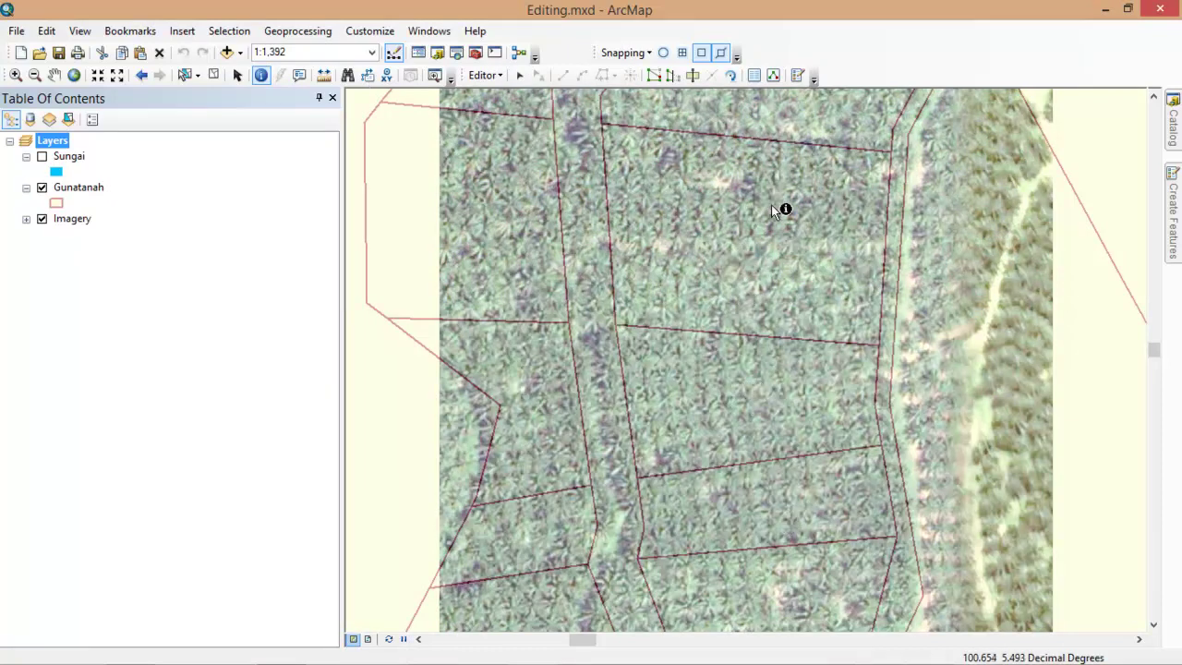
left_click(795, 504)
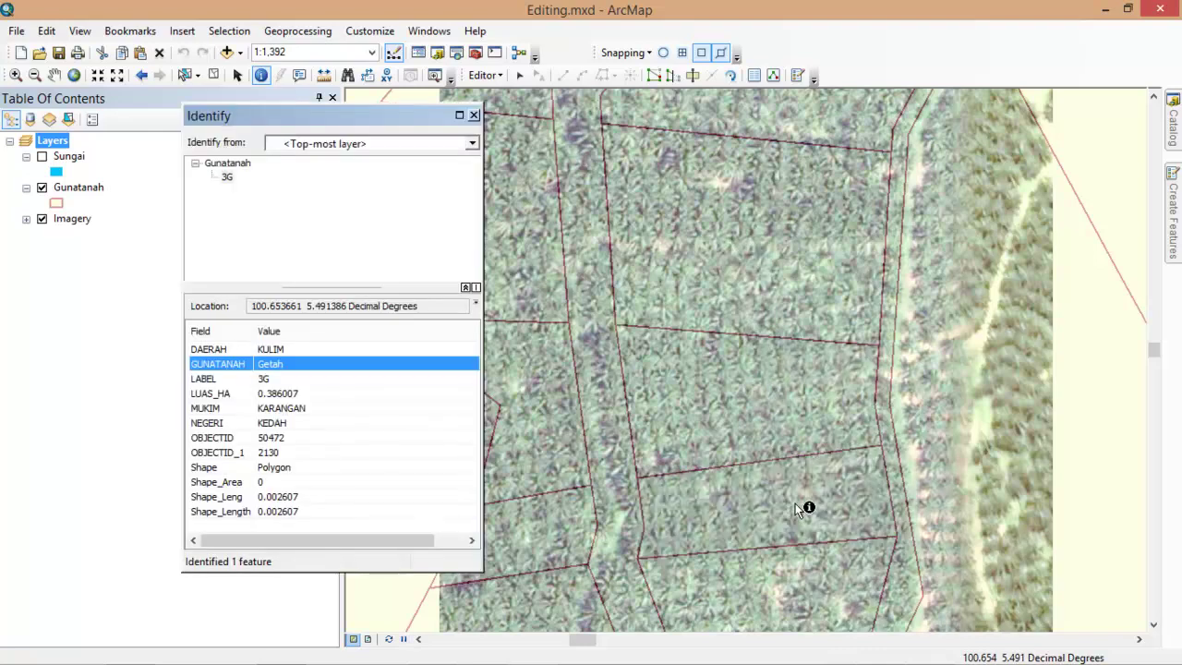
left_click(728, 385)
left_click(740, 221)
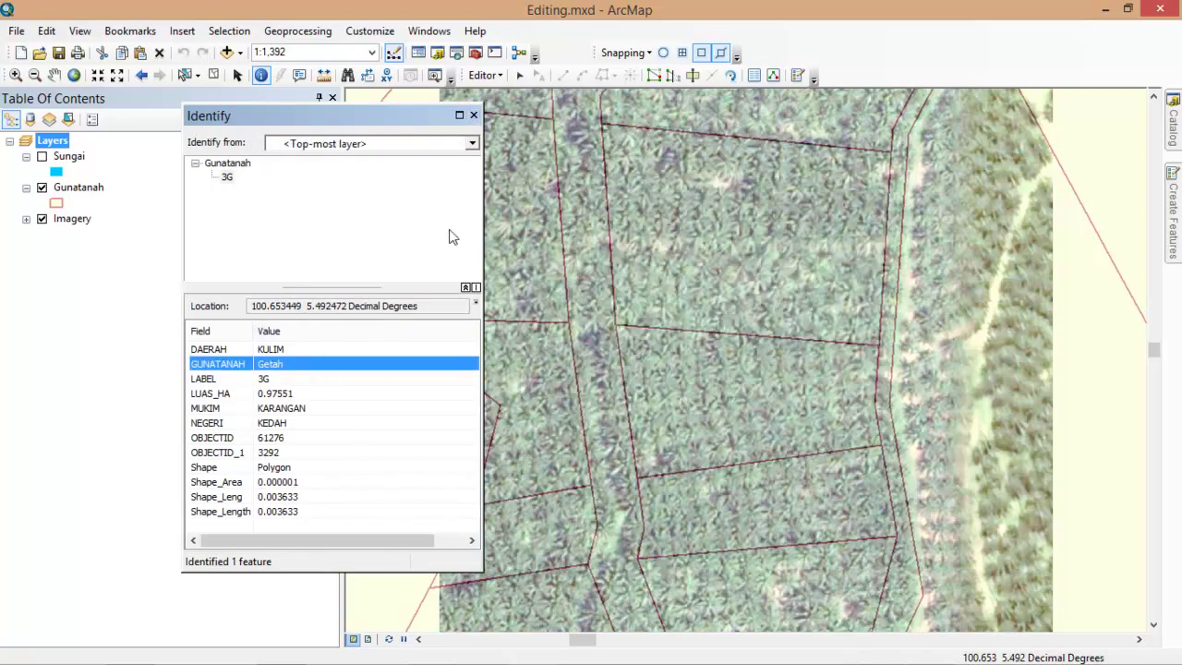
left_click(474, 114)
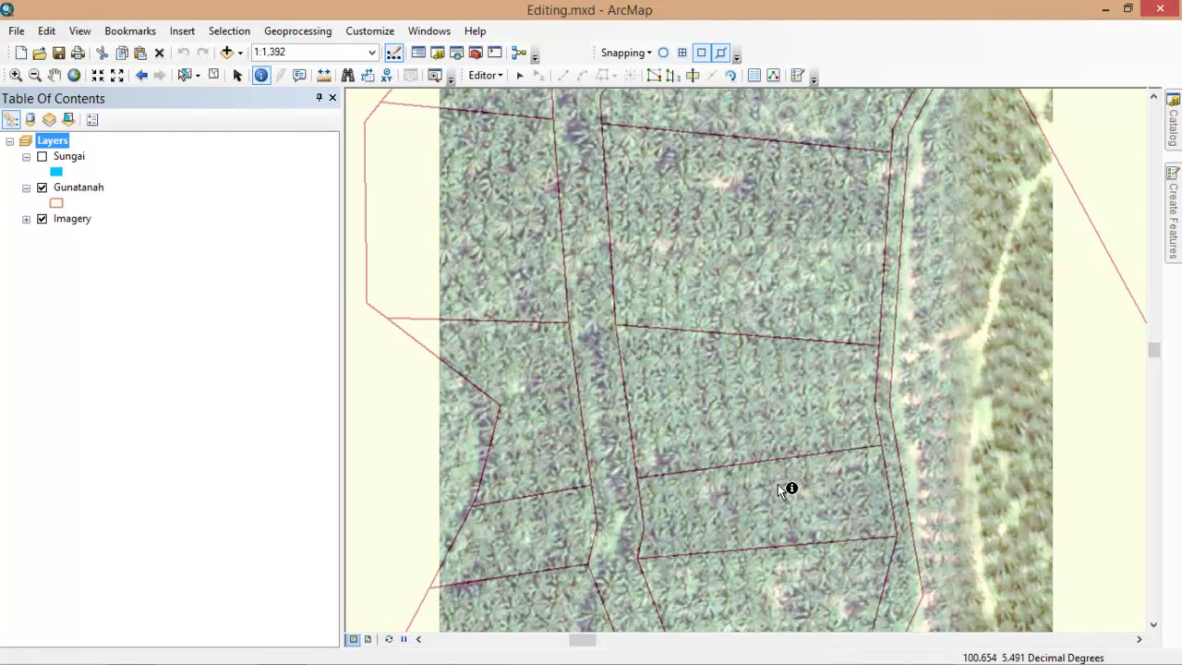
- Try selecting the three stacked parcels together with one selection box, and clear the selection
left_click(521, 79)
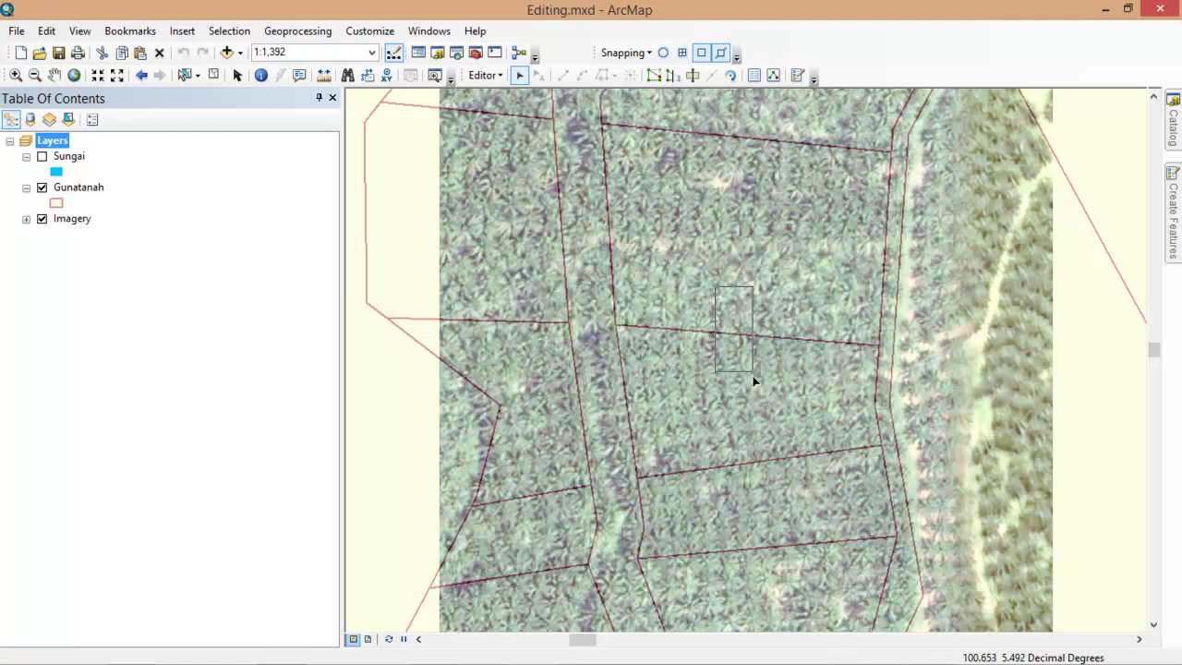
left_click_drag(715, 286, 819, 506)
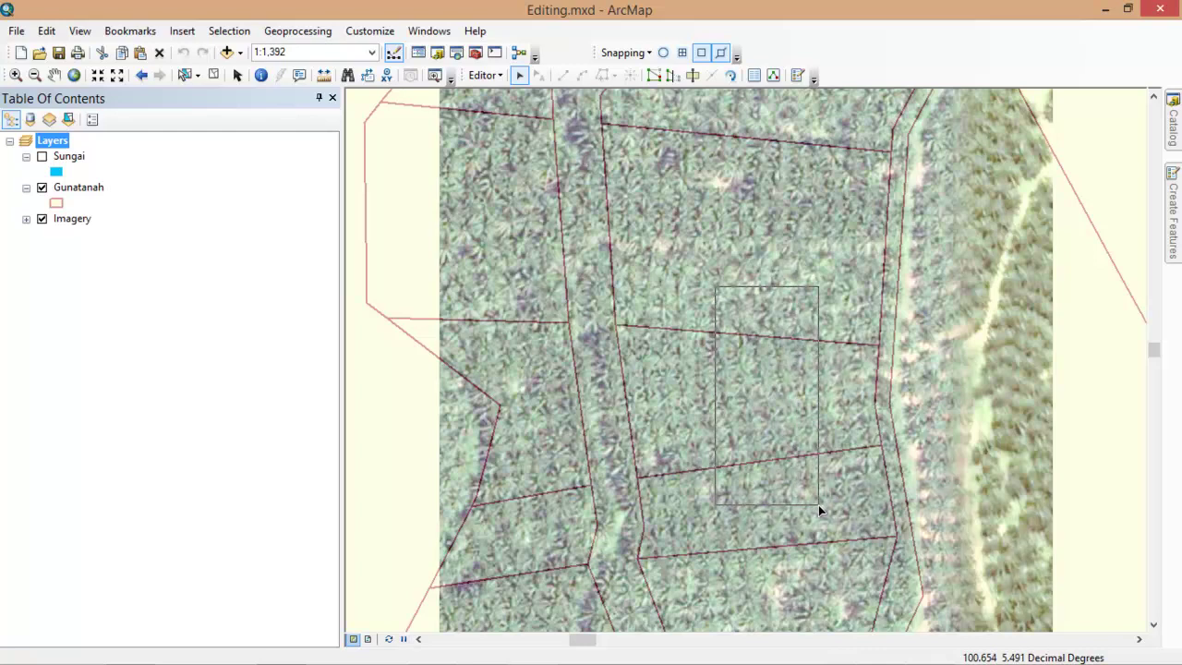
left_click_drag(819, 505, 822, 507)
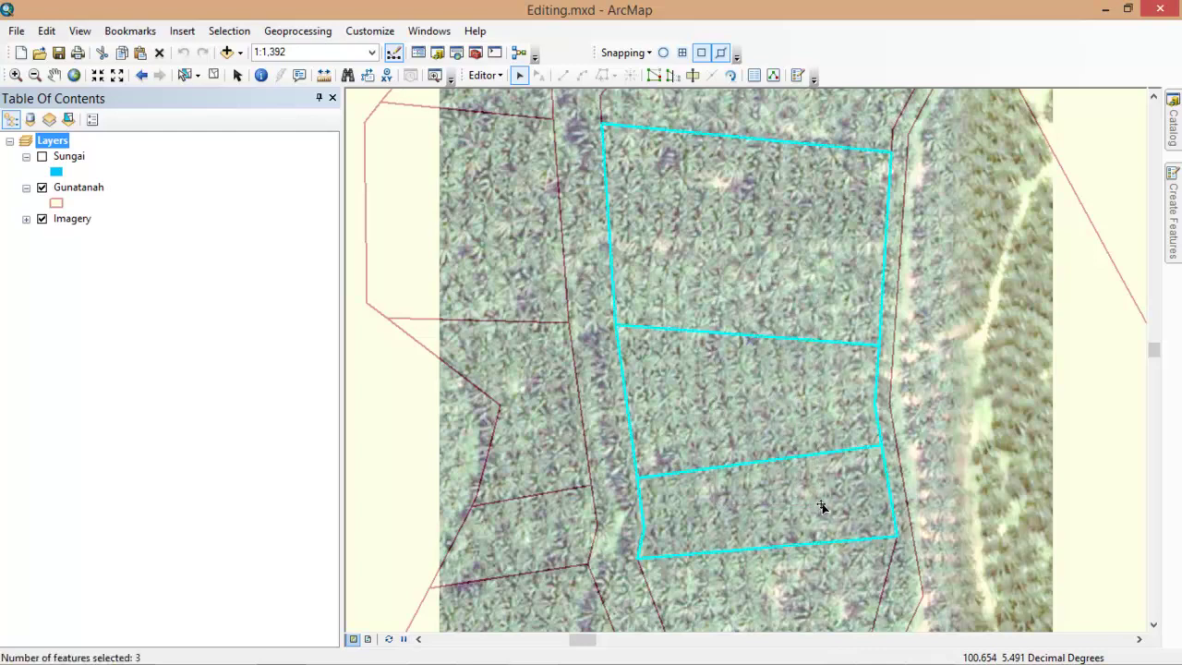
left_click(216, 74)
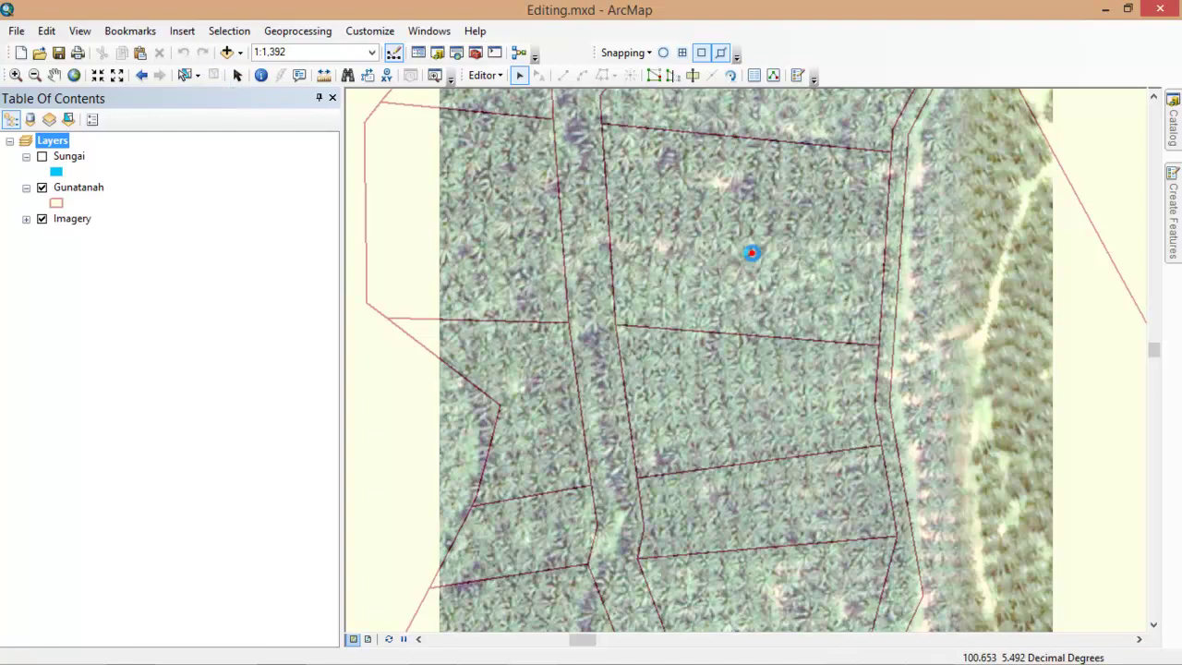
- Select the three stacked parcels one by one into a single selection and open their attributes
left_click(754, 259)
left_click(764, 421, "shift")
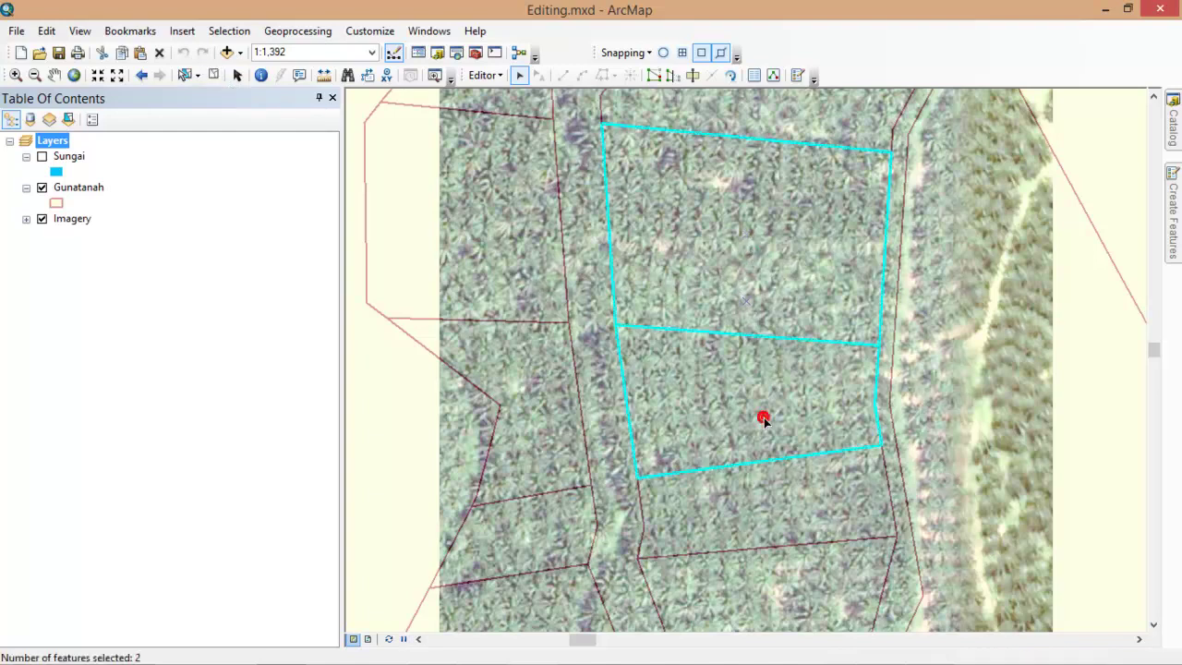
left_click(798, 508, "shift")
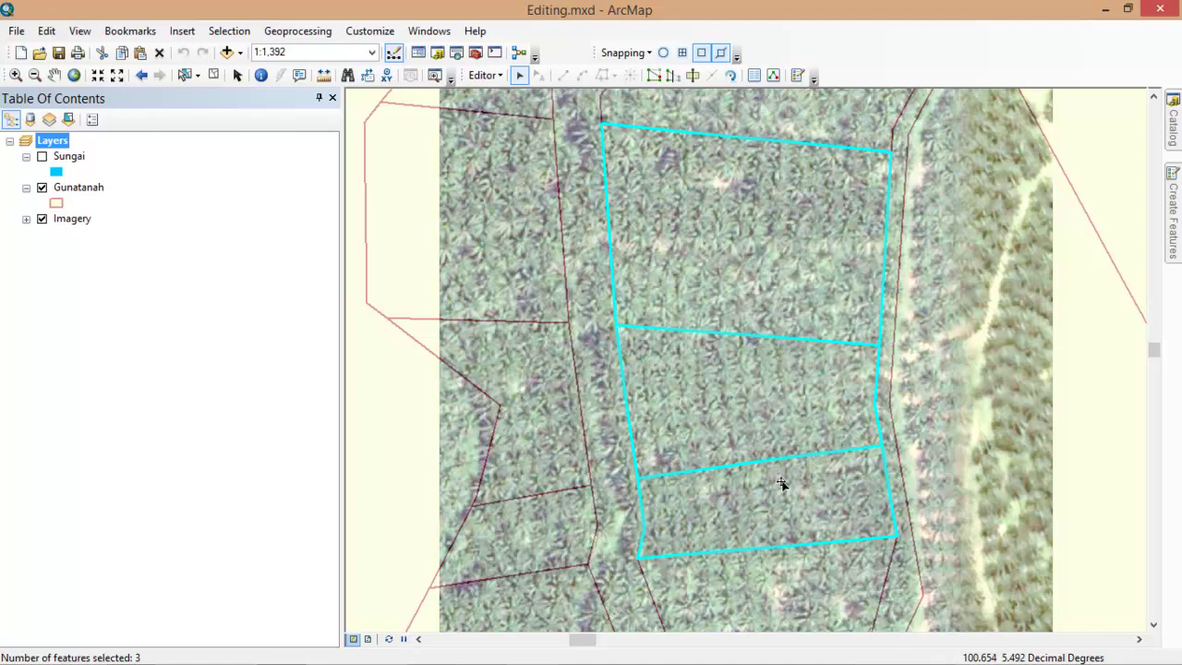
left_click(755, 76)
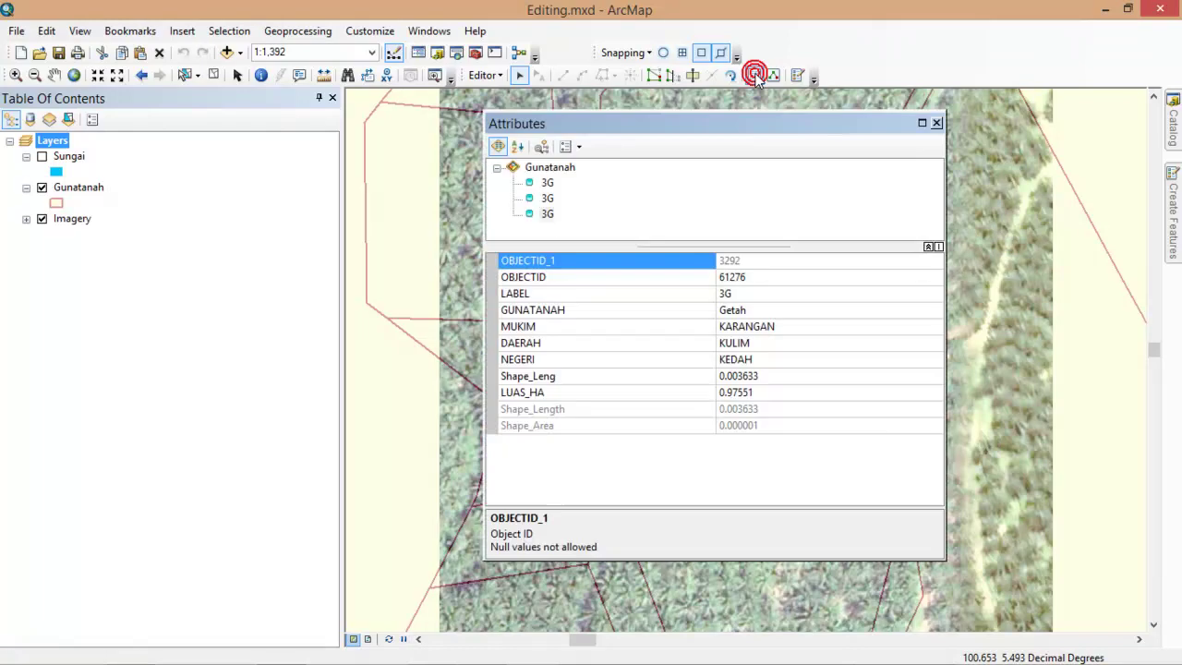
- Review the attributes of each of the three selected parcels individually
left_click(549, 198)
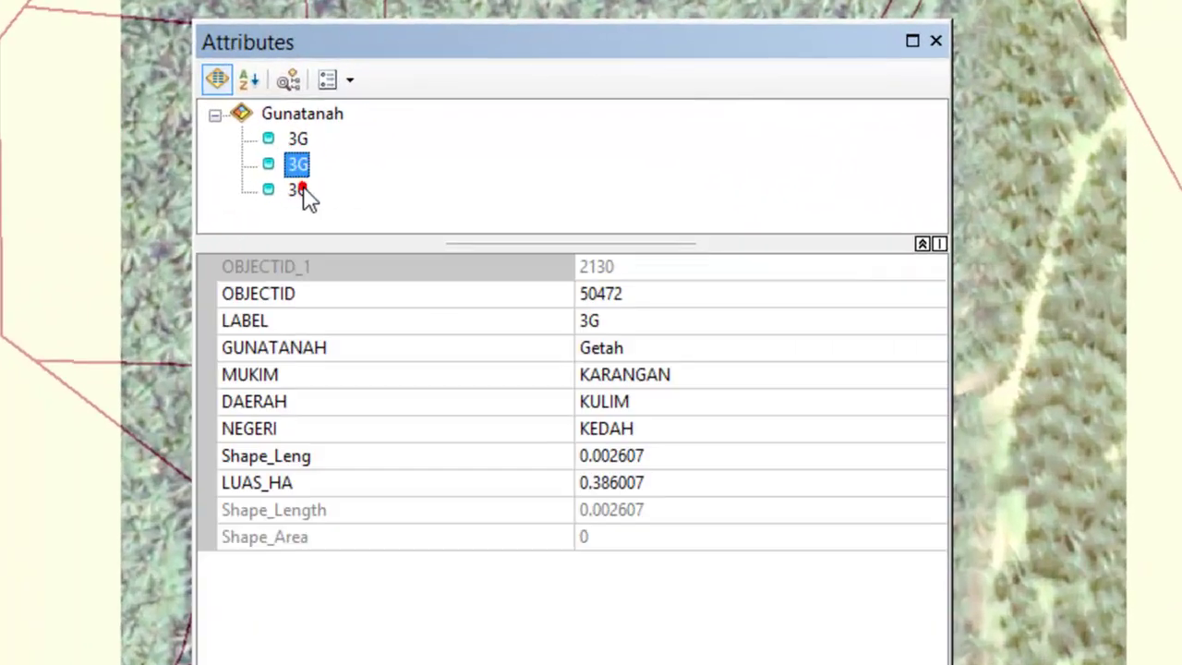
left_click(302, 188)
left_click(295, 140)
left_click(297, 164)
left_click(298, 188)
left_click(299, 139)
left_click(300, 165)
left_click(300, 189)
left_click(301, 140)
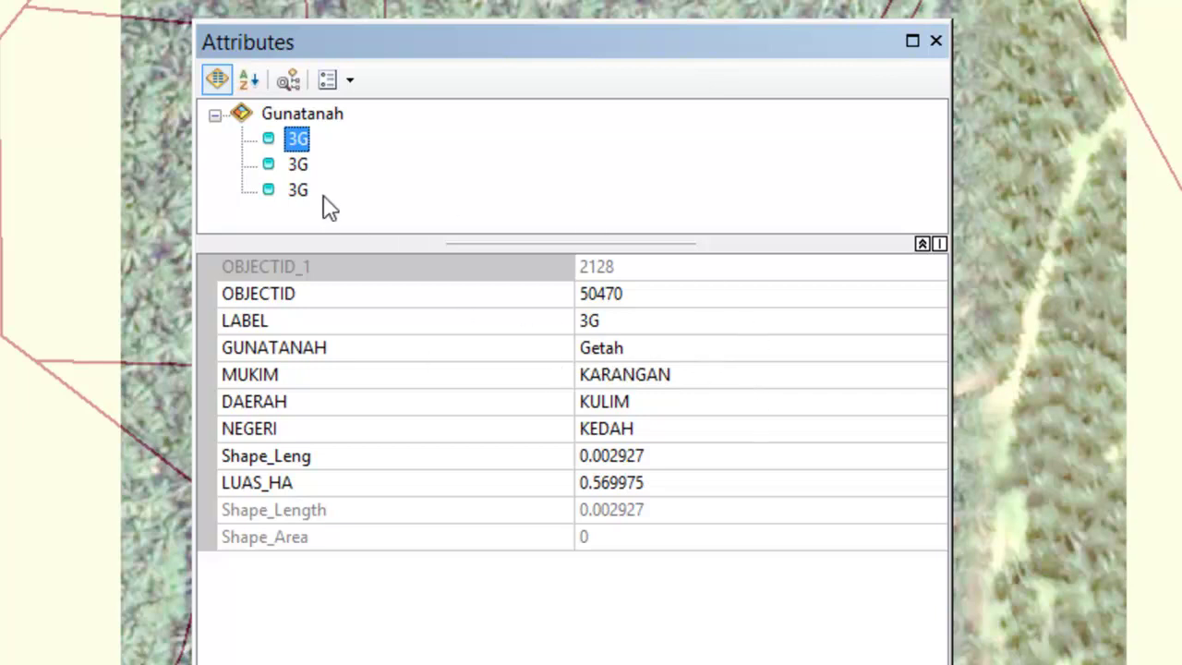
- For all three selected Gunatanah parcels at once, set LABEL to 3O and GUNATANAH to Kelapa Sawit, and close the attributes
left_click(319, 118)
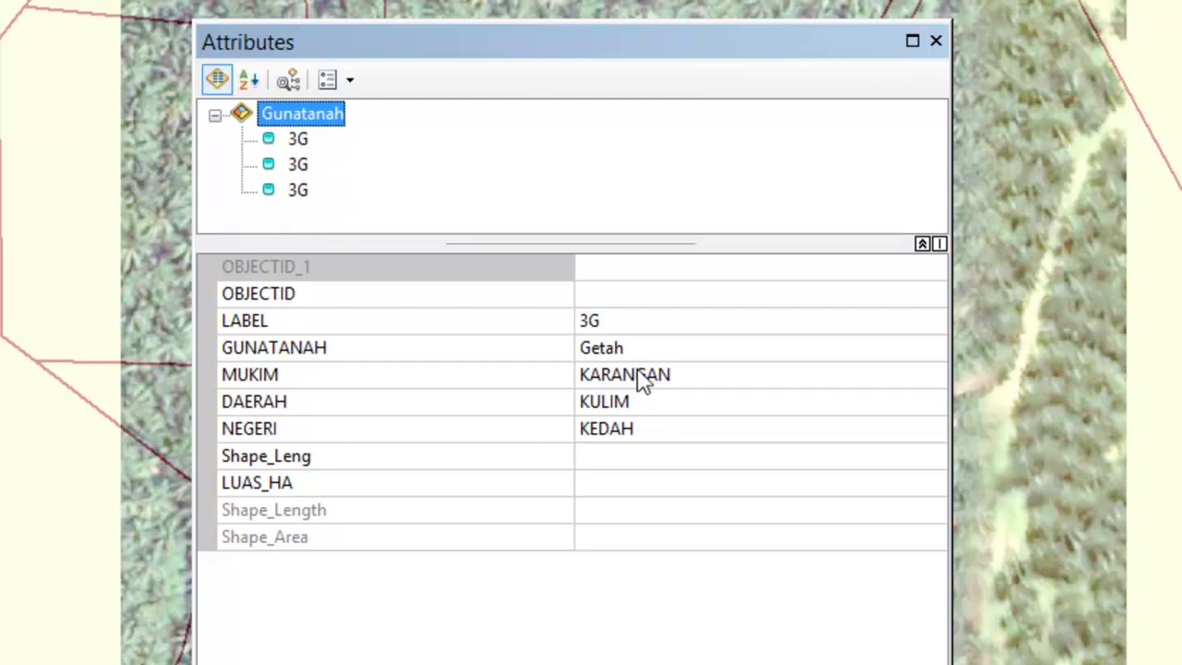
left_click(592, 326)
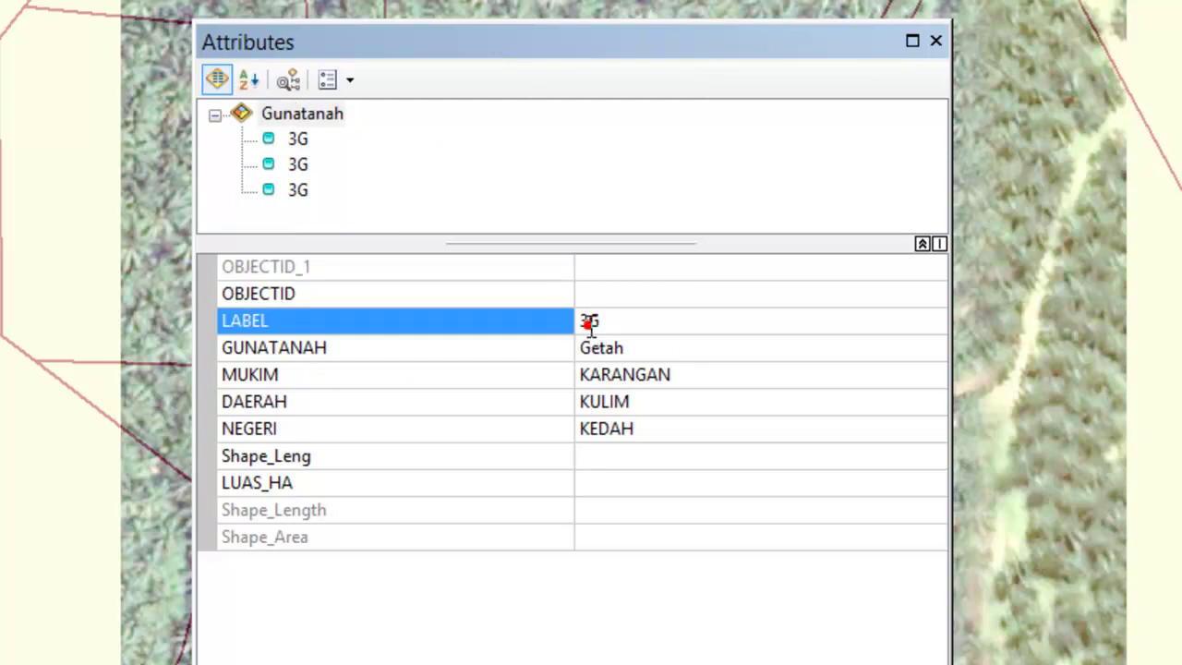
left_click(330, 113)
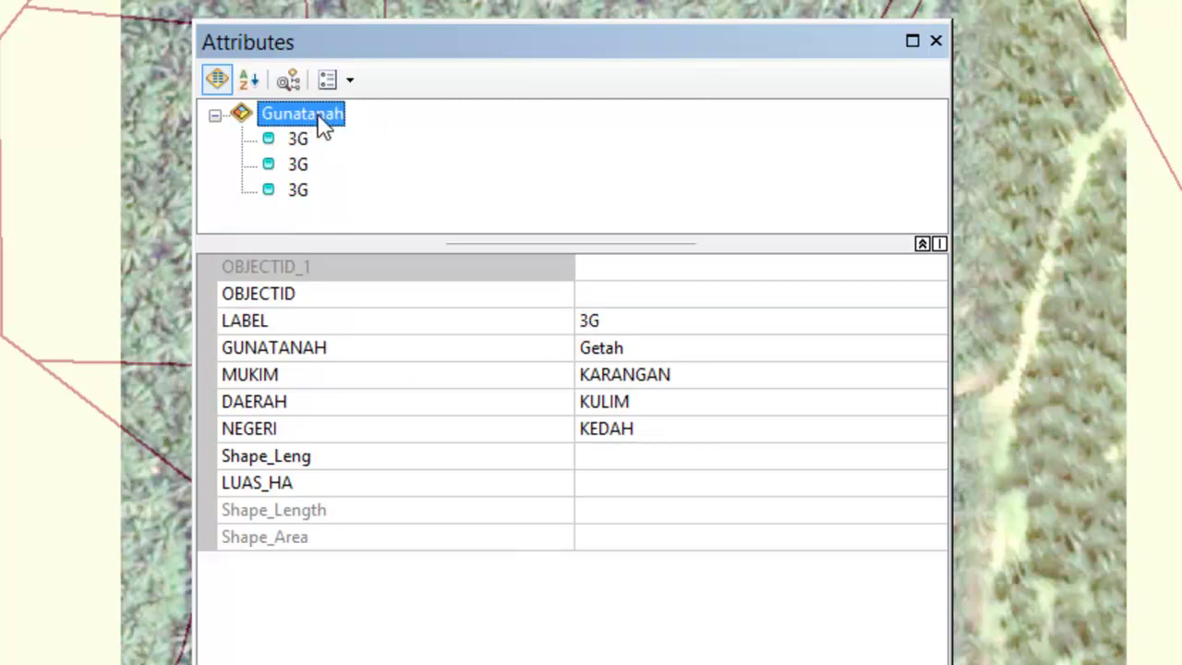
left_click(598, 323)
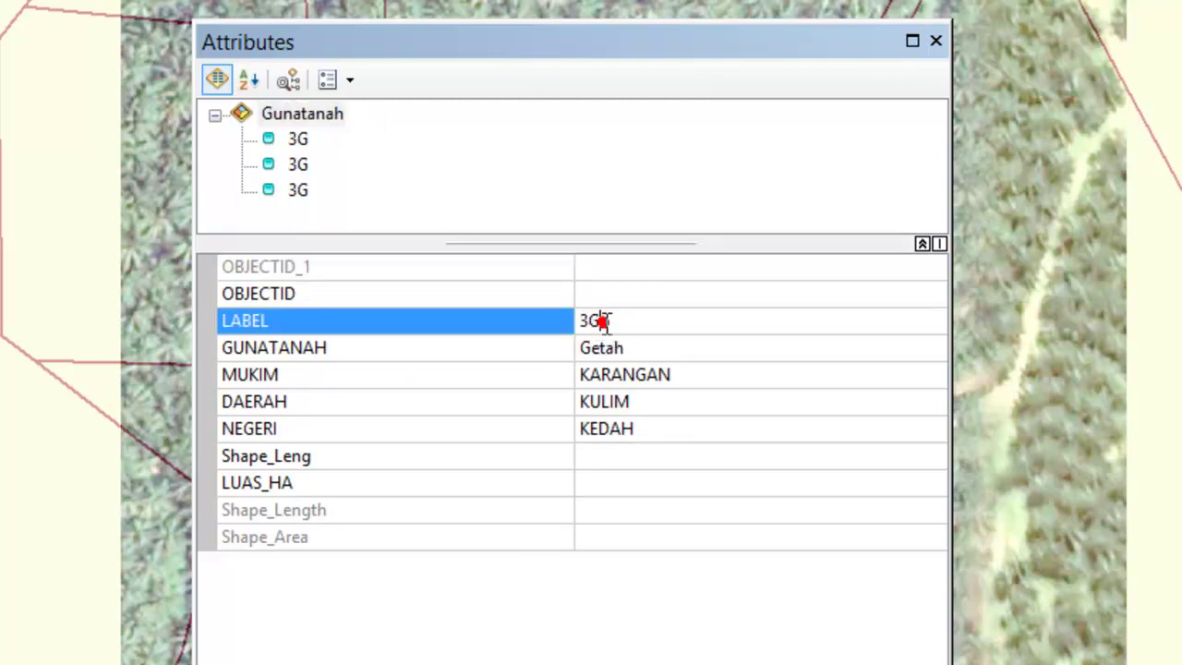
type("3O")
left_click(601, 349)
left_click(642, 349)
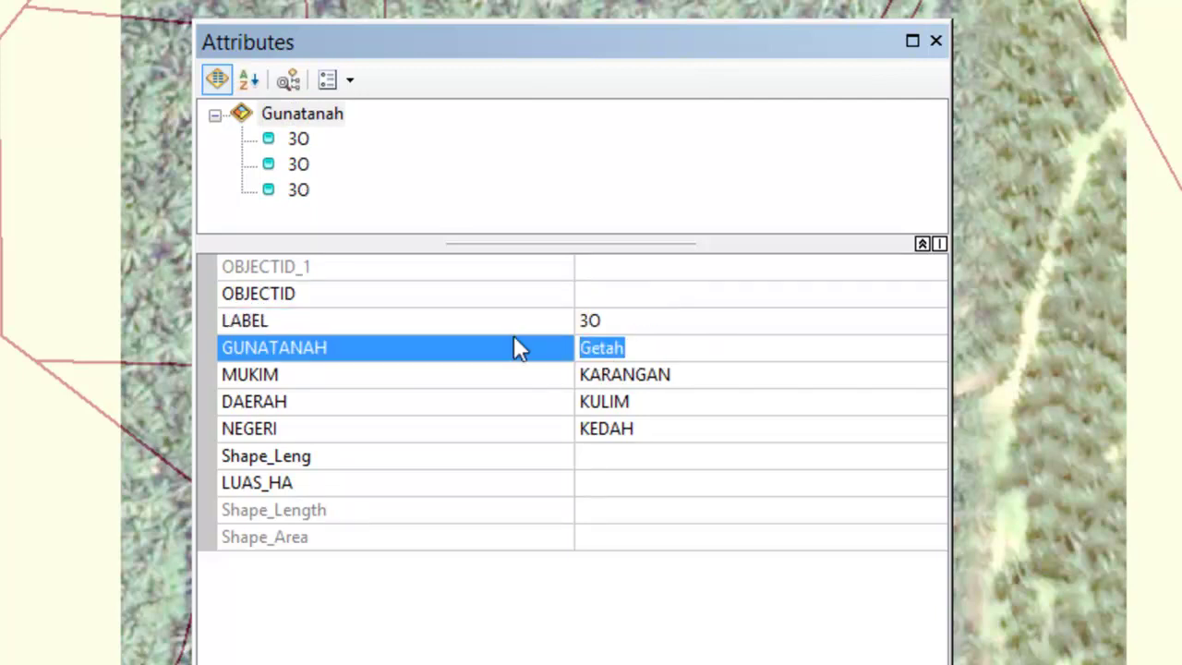
type("Kela")
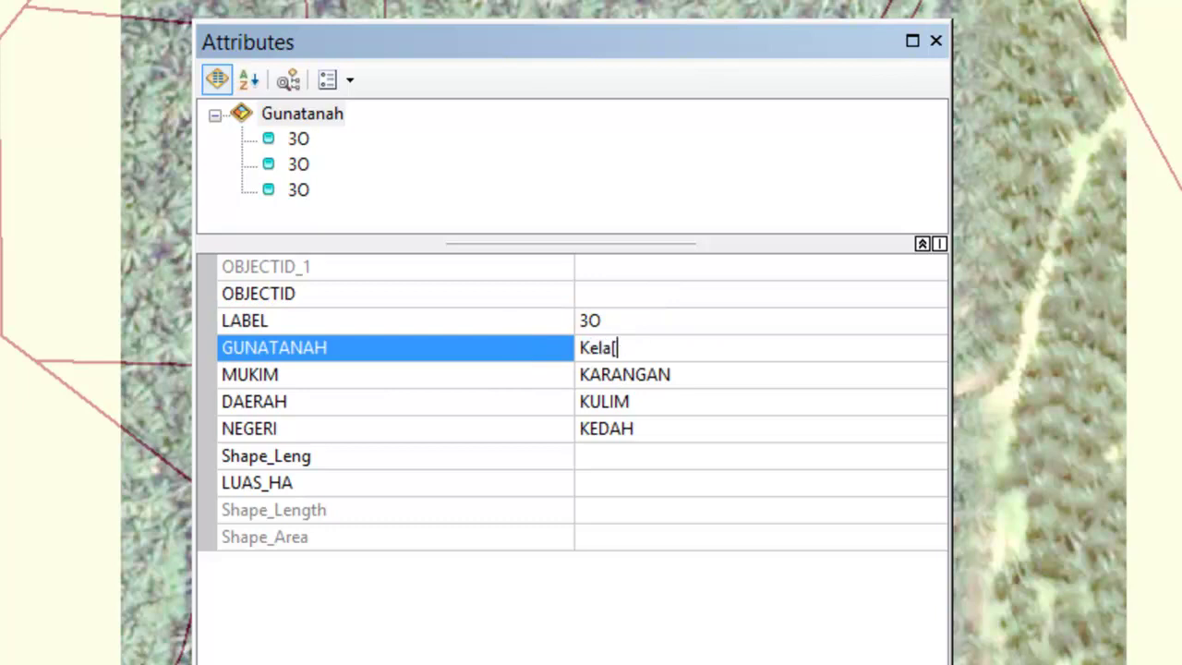
type("pa Sawit")
key("Return")
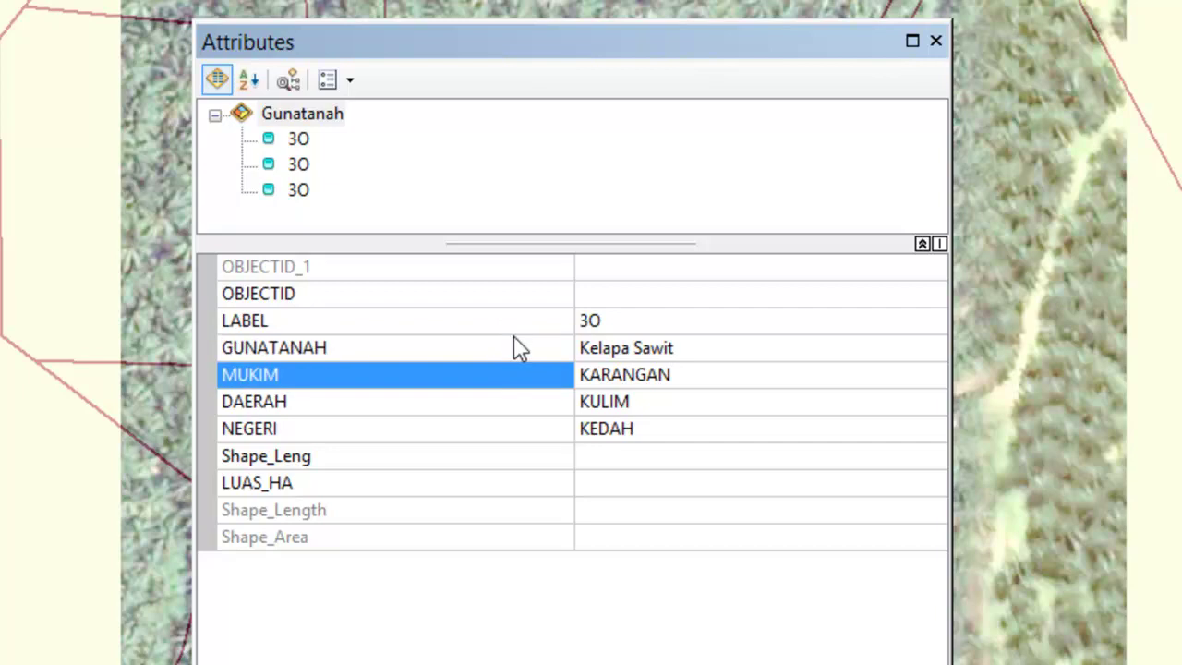
left_click(933, 41)
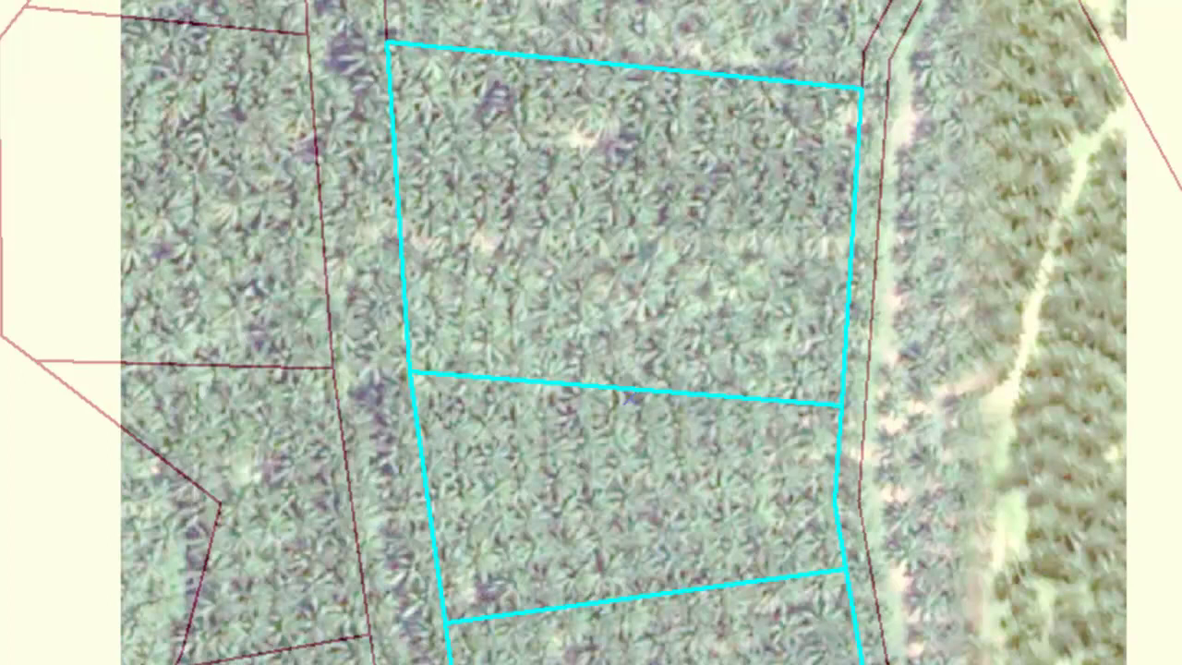
- Identify each of the three stacked parcels to check their updated attributes, and close the results
left_click(620, 226)
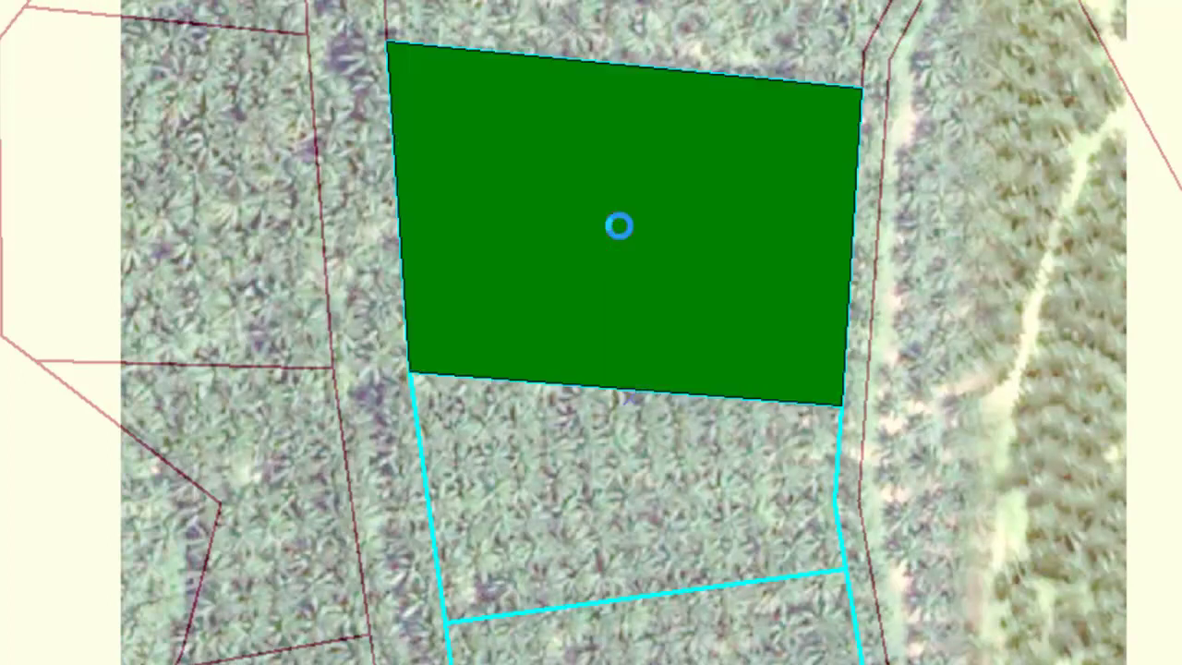
left_click_drag(80, 32, 184, 31)
left_click(599, 505)
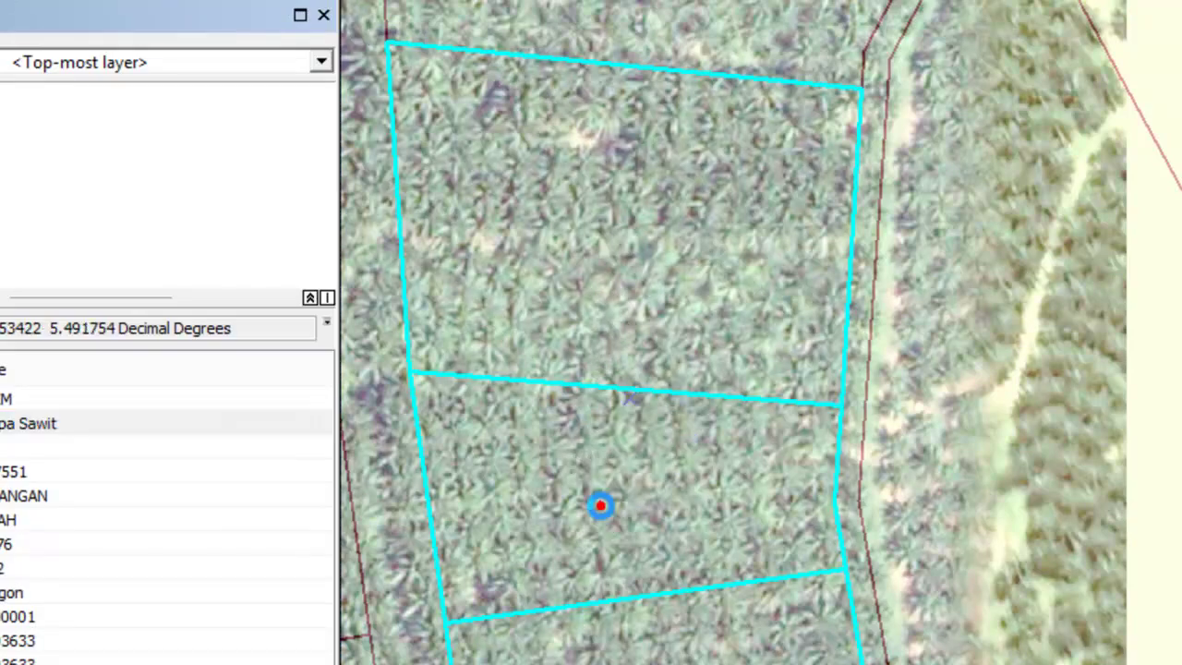
left_click(636, 657)
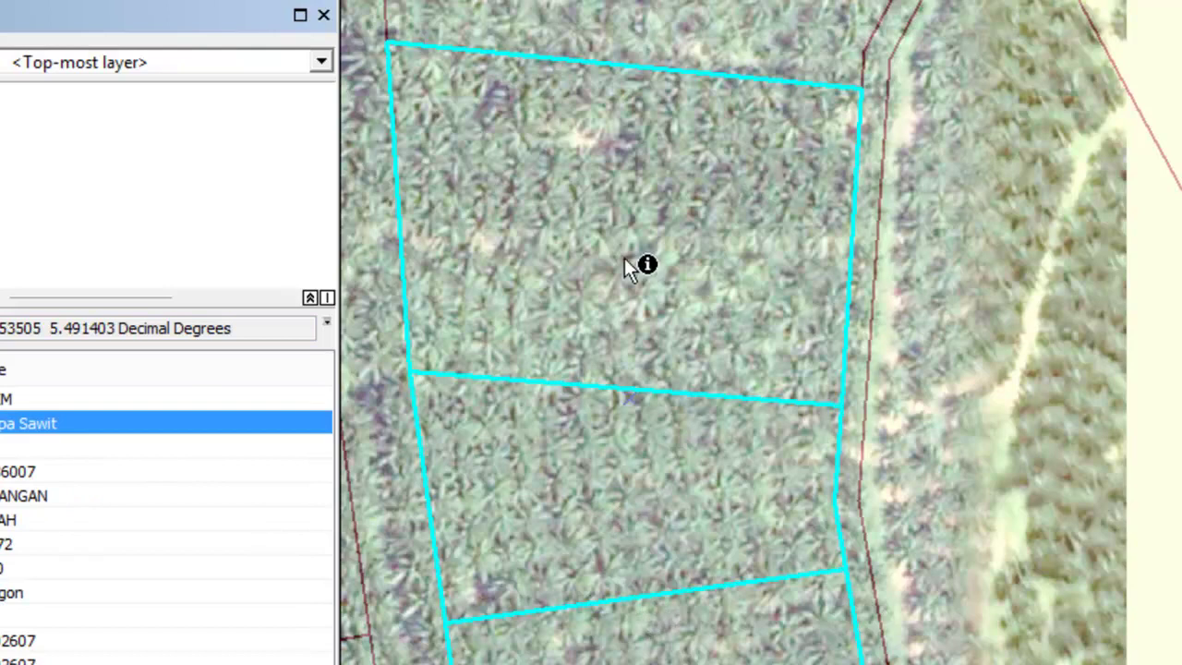
left_click(324, 15)
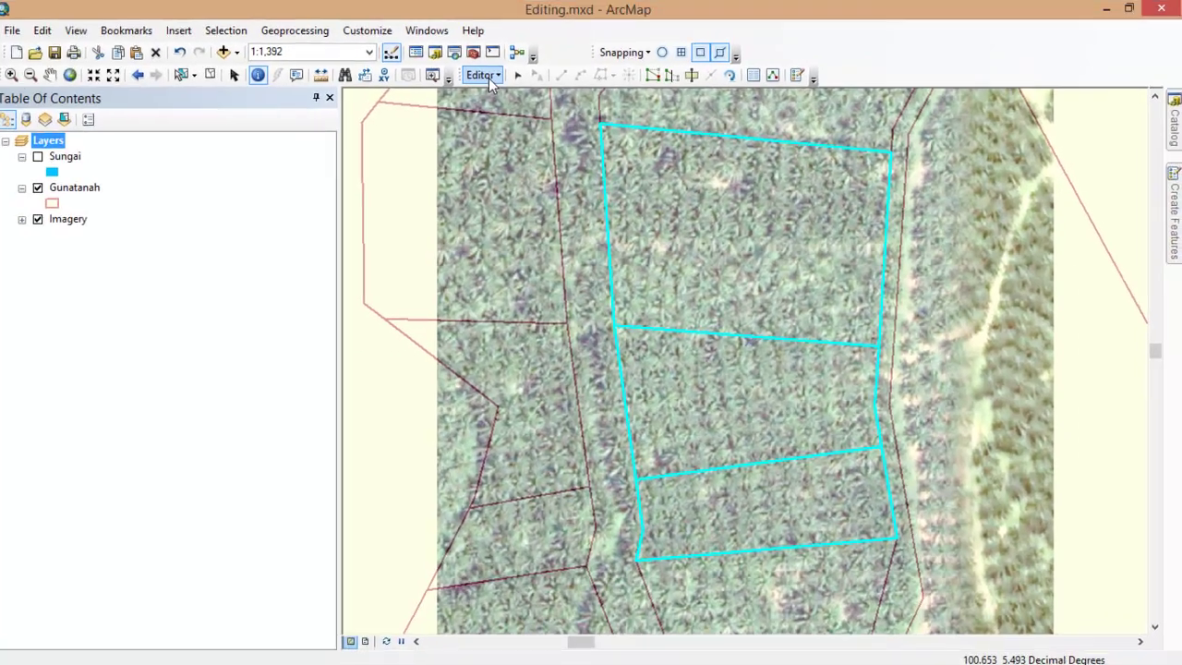
- Save the edits to the three parcels and stop the editing session
left_click(332, 14)
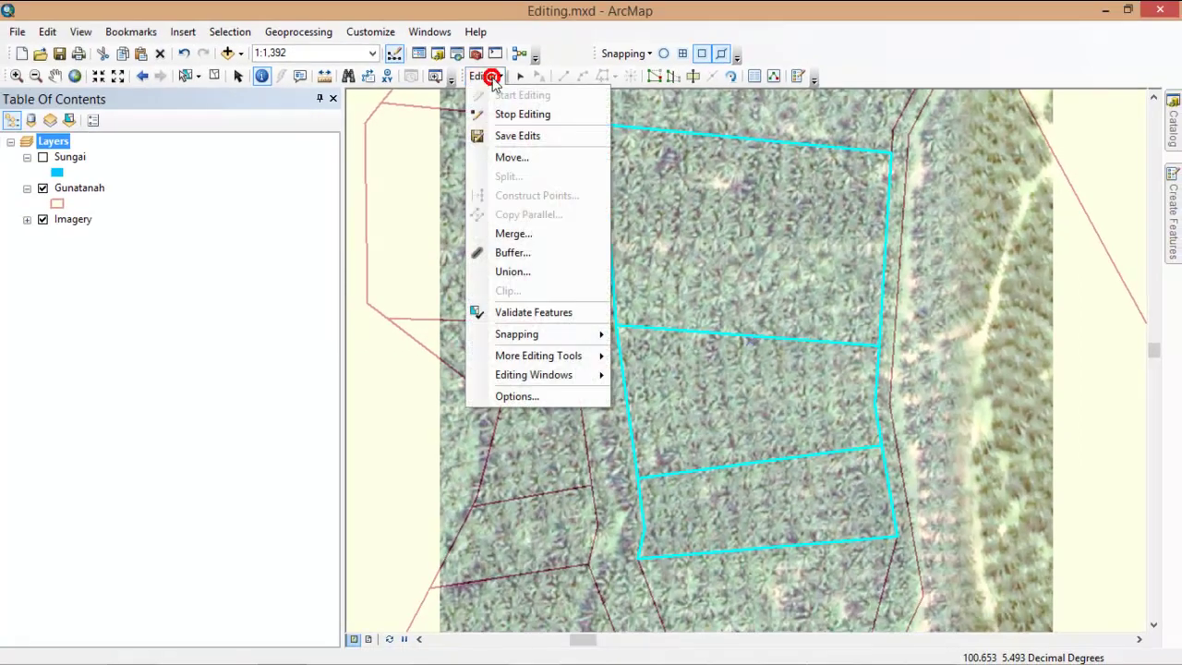
left_click(554, 137)
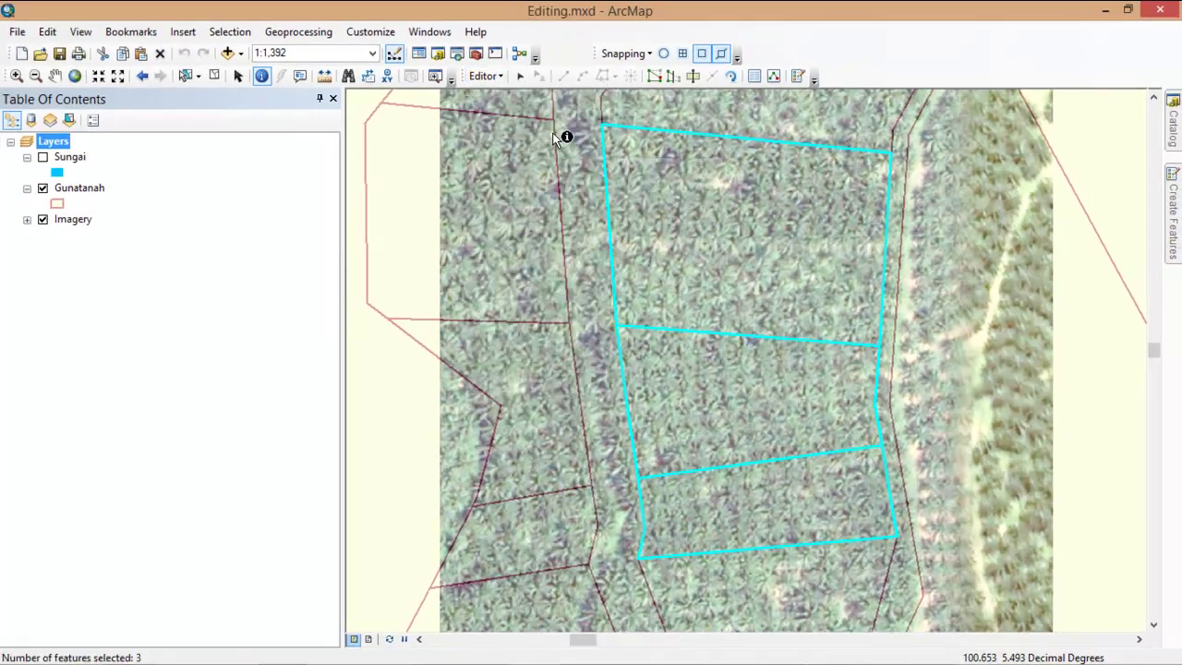
left_click(491, 76)
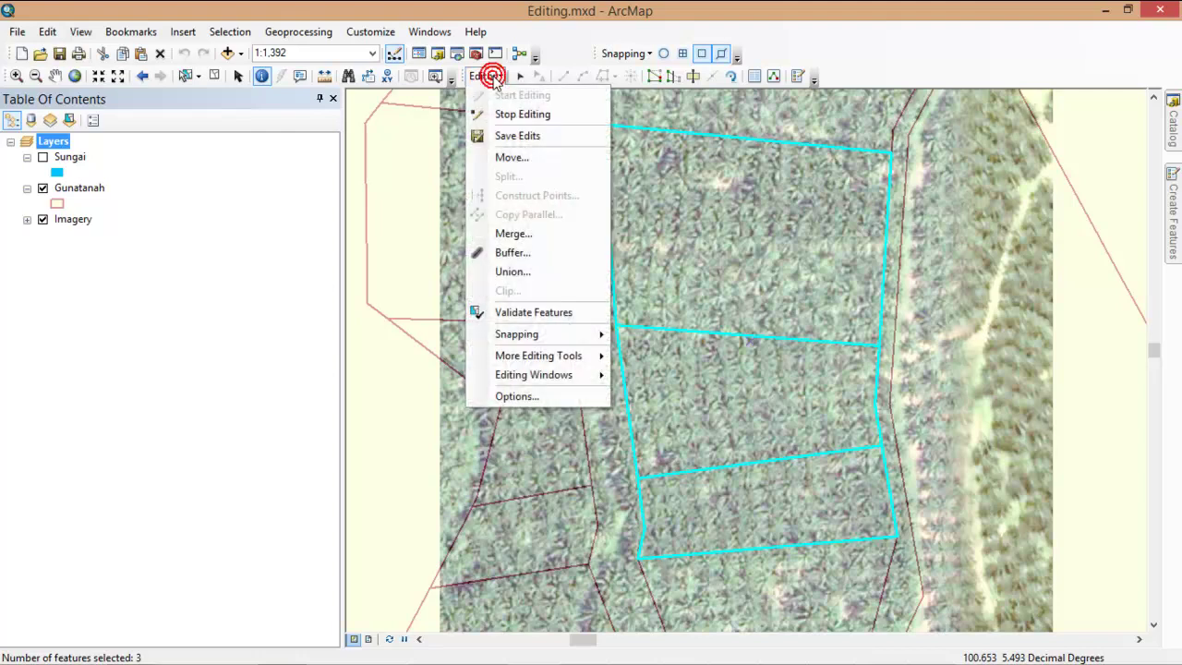
left_click(525, 115)
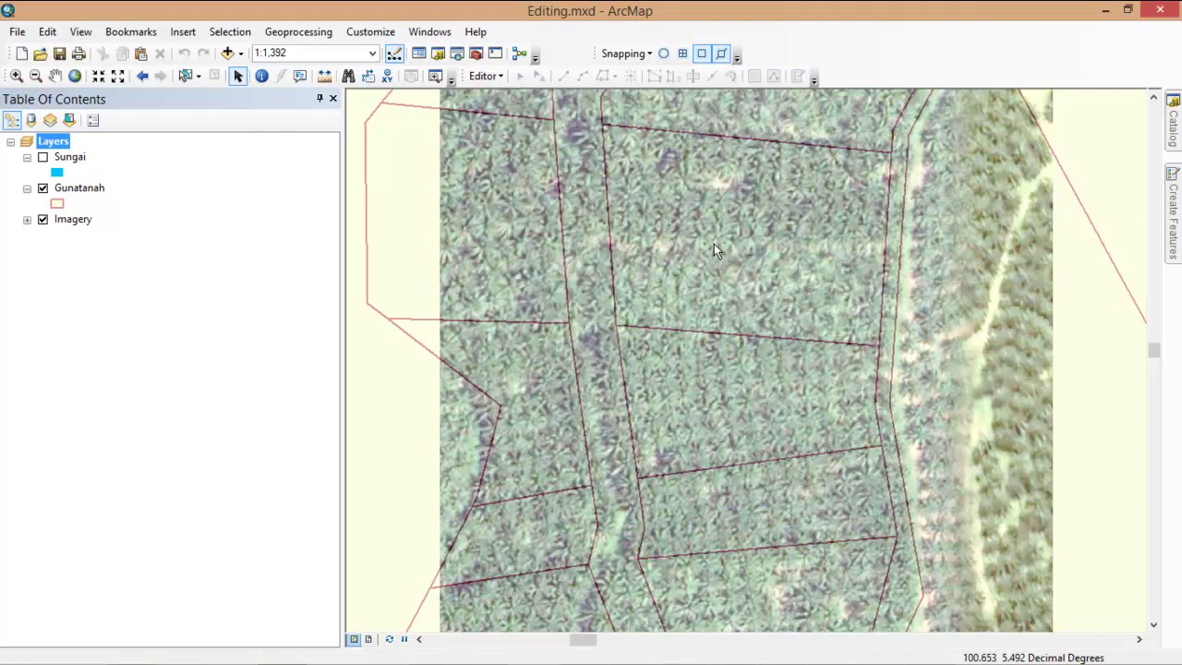